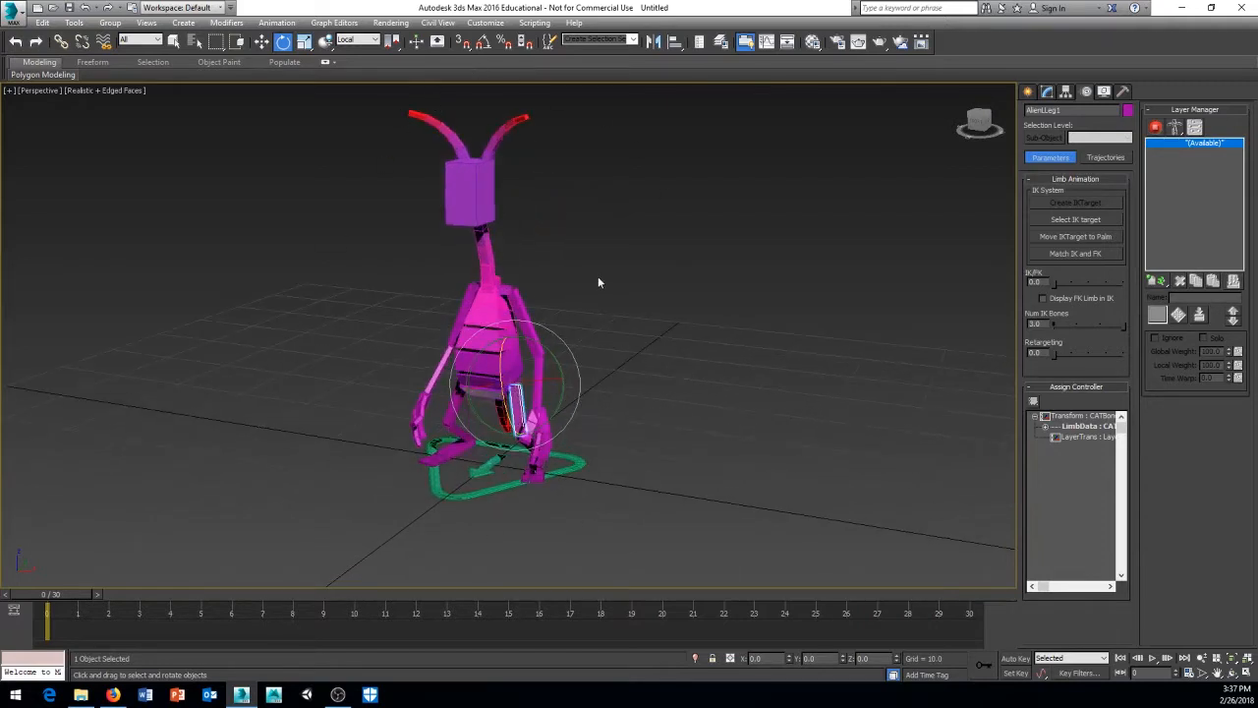
Examine the alien rig from several angles and clear the leg selection
{"action": "middle_click_drag", "start_coordinate": [495, 399], "coordinate": [478, 439]}
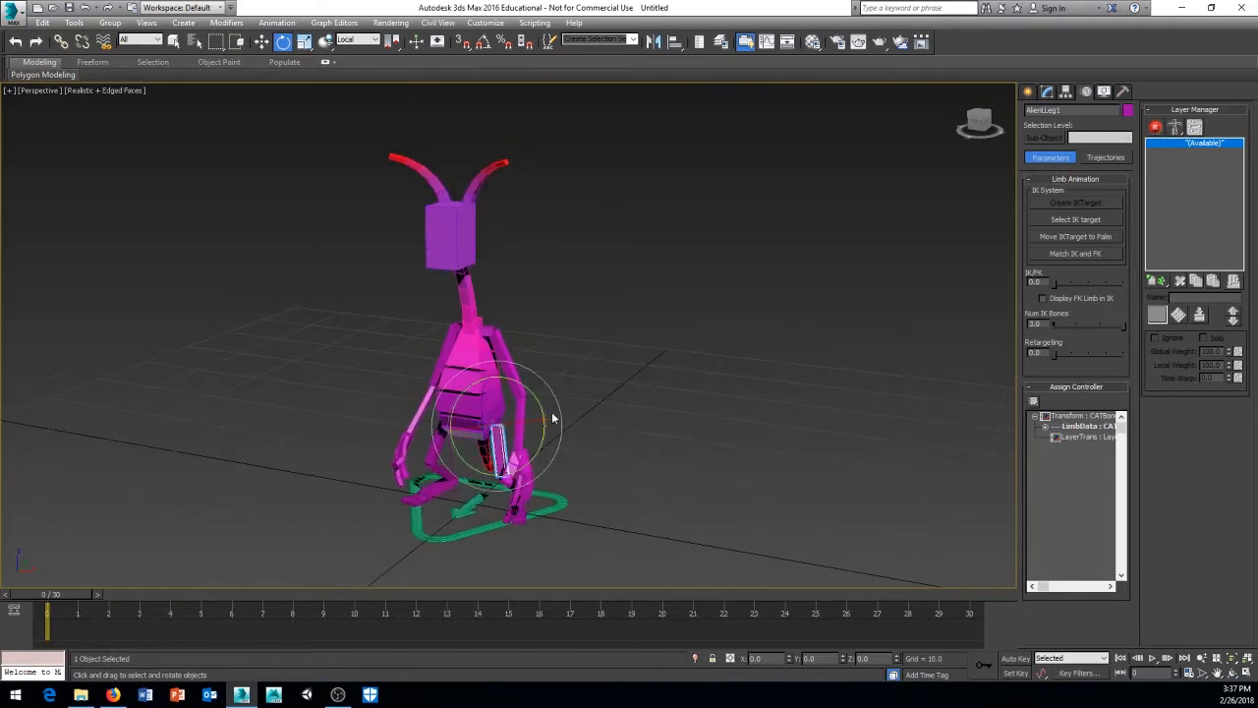
{"action": "middle_click_drag", "start_coordinate": [655, 382], "coordinate": [659, 368]}
{"action": "middle_click_drag", "start_coordinate": [606, 433], "coordinate": [614, 430]}
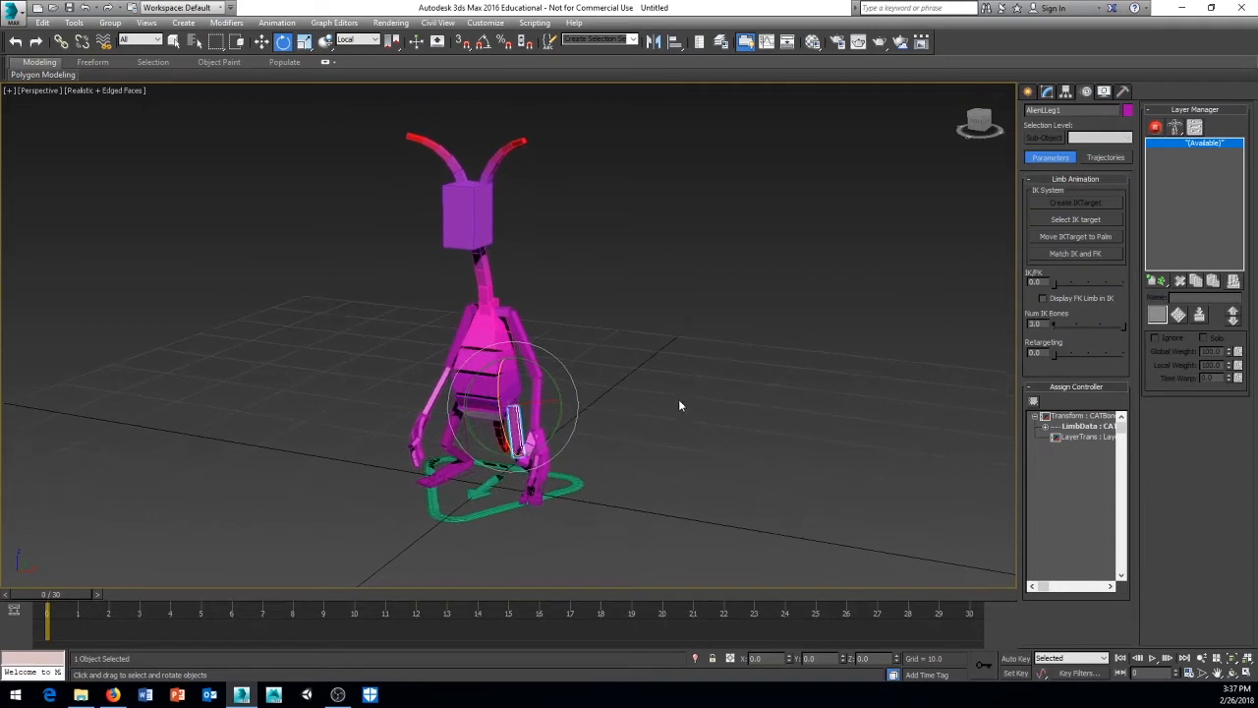
{"action": "middle_click_drag", "start_coordinate": [678, 405], "coordinate": [431, 280], "text": "alt"}
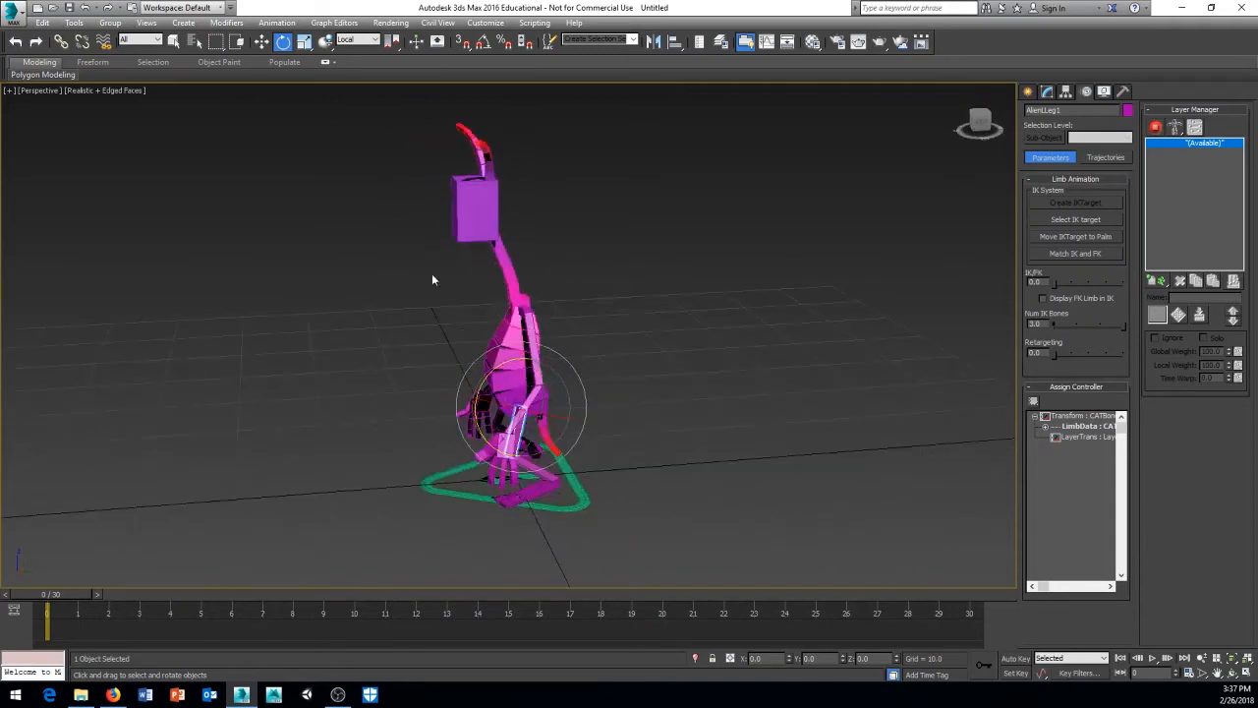
{"action": "middle_click_drag", "start_coordinate": [565, 381], "coordinate": [619, 326], "text": "alt"}
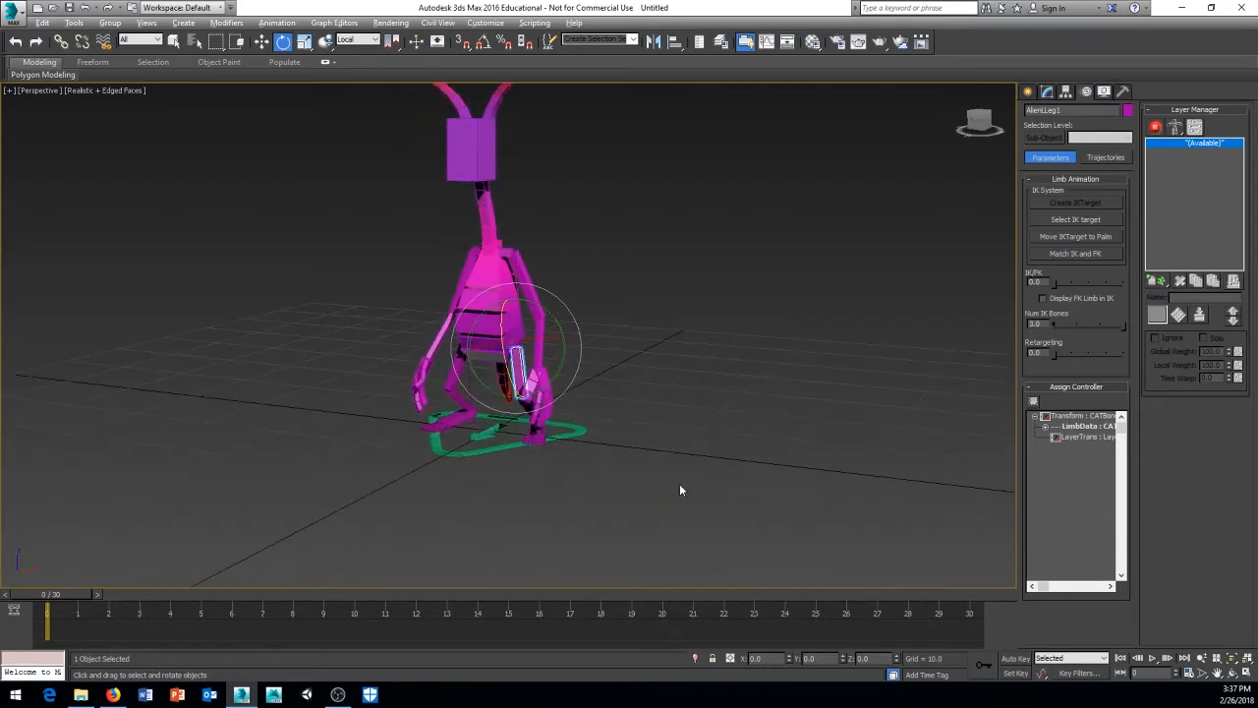
{"action": "middle_click_drag", "start_coordinate": [679, 485], "coordinate": [640, 488], "text": "alt"}
{"action": "middle_click_drag", "start_coordinate": [655, 374], "coordinate": [610, 407], "text": "alt"}
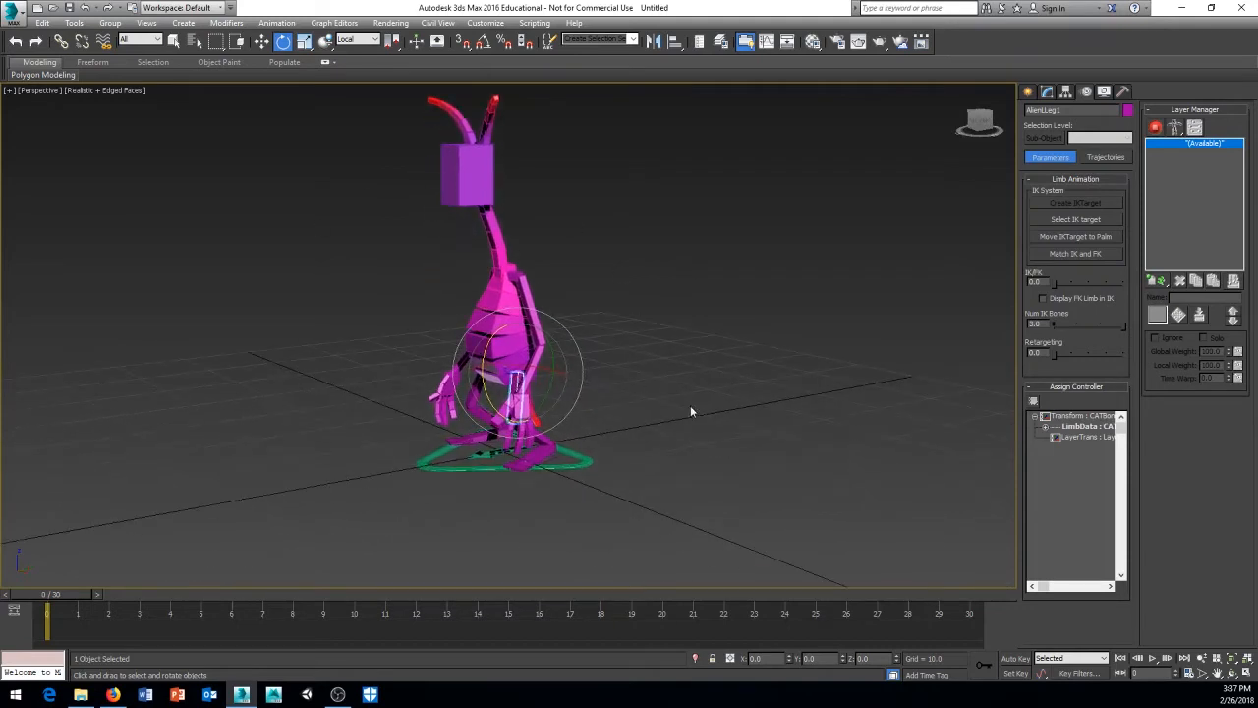
{"action": "middle_click_drag", "start_coordinate": [517, 460], "coordinate": [627, 515], "text": "alt"}
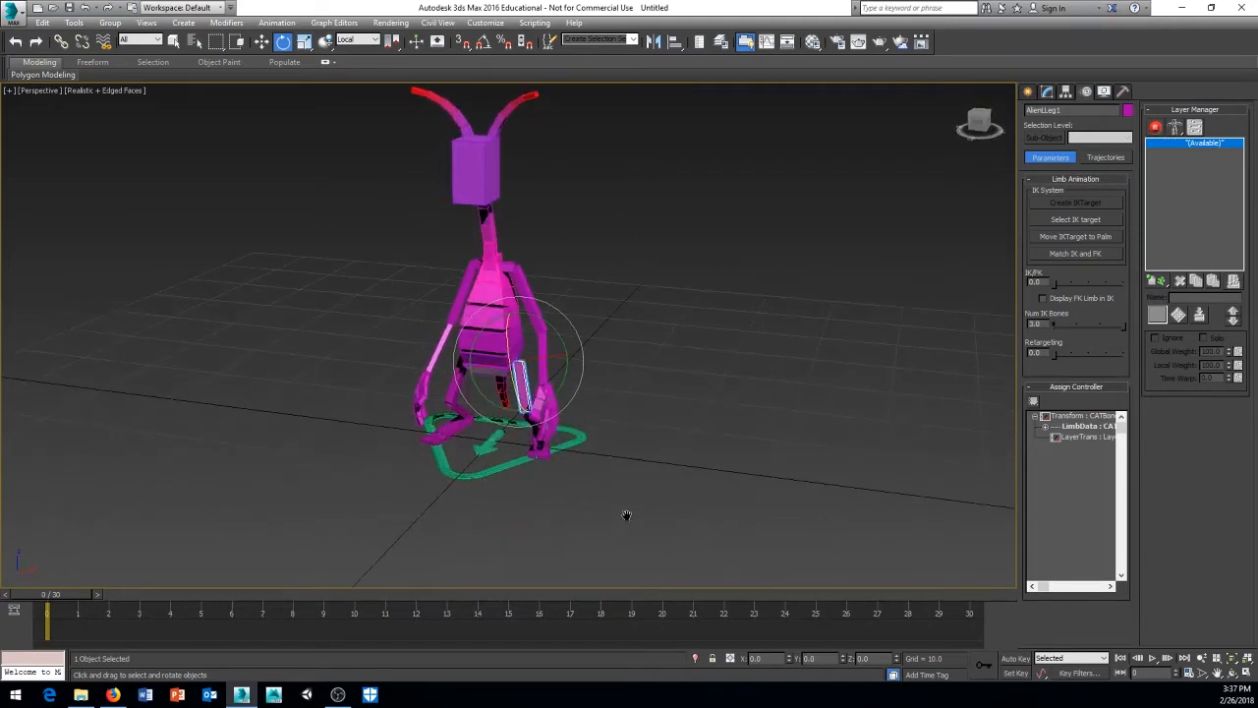
{"action": "middle_click_drag", "start_coordinate": [725, 414], "coordinate": [706, 313], "text": "alt"}
{"action": "left_click", "coordinate": [706, 314]}
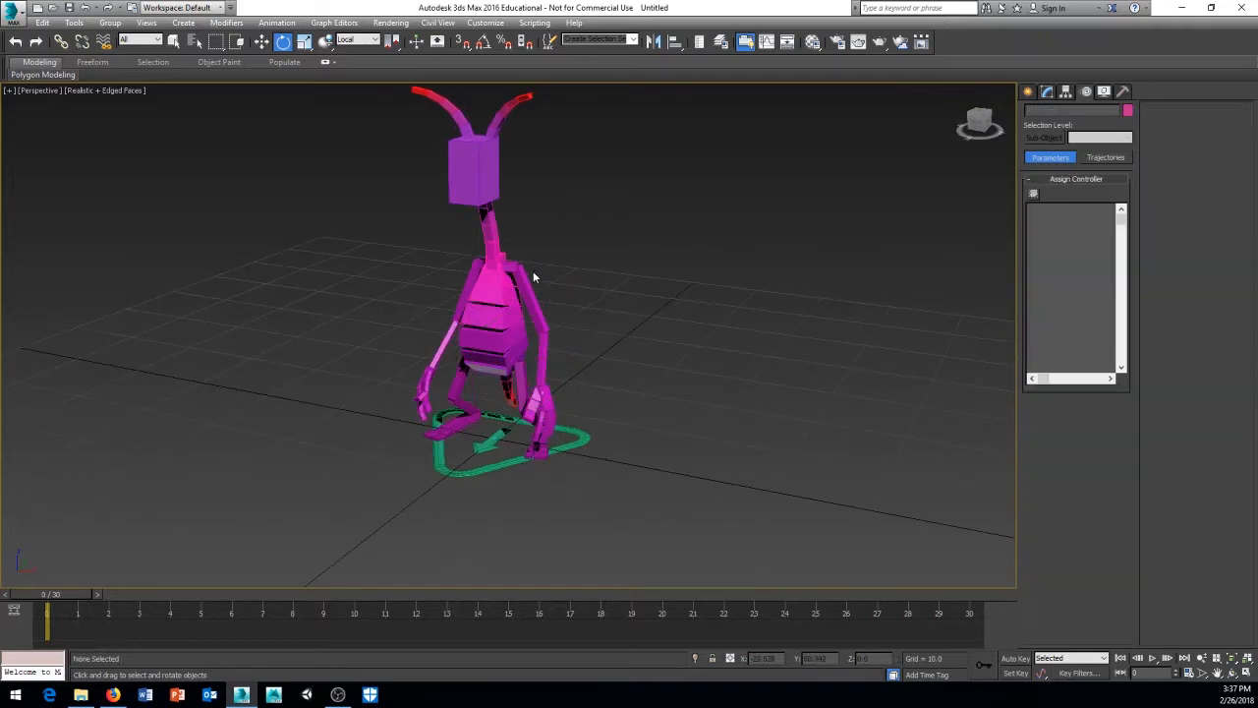
Select the alien rig's green triangular base object to access its layer and clip settings
{"action": "left_click", "coordinate": [528, 285]}
{"action": "left_click", "coordinate": [472, 464]}
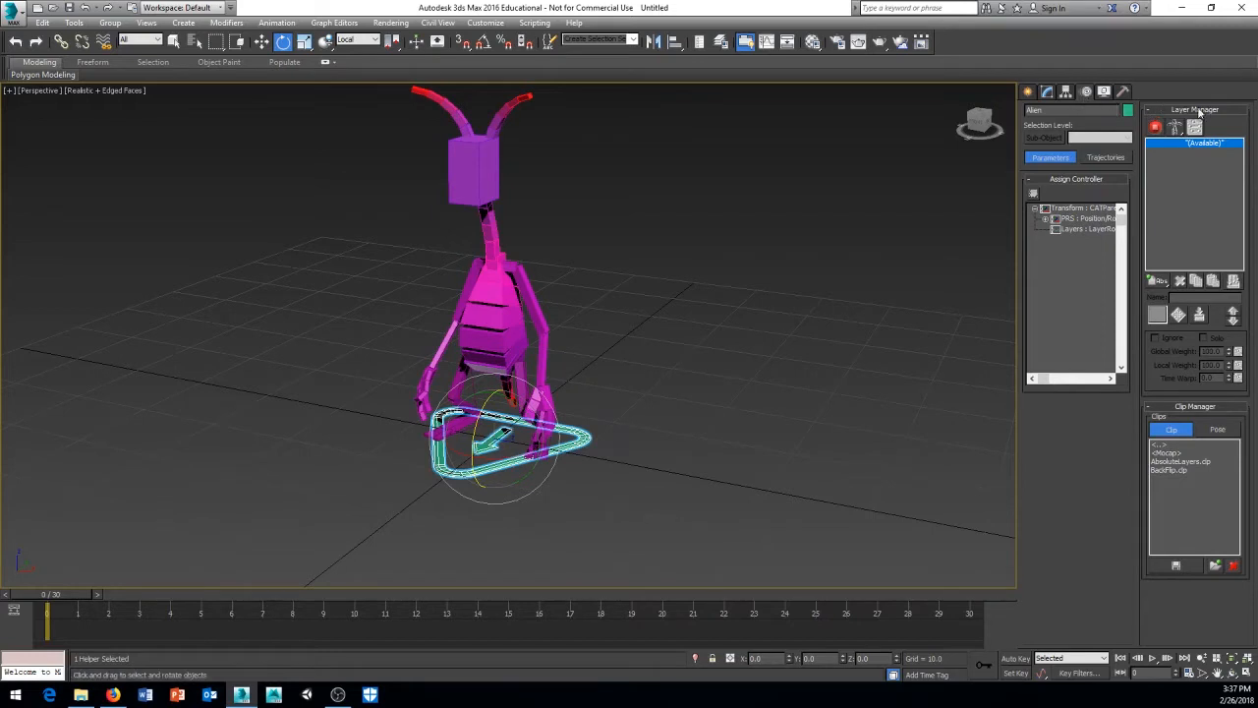
{"action": "left_click", "coordinate": [701, 315]}
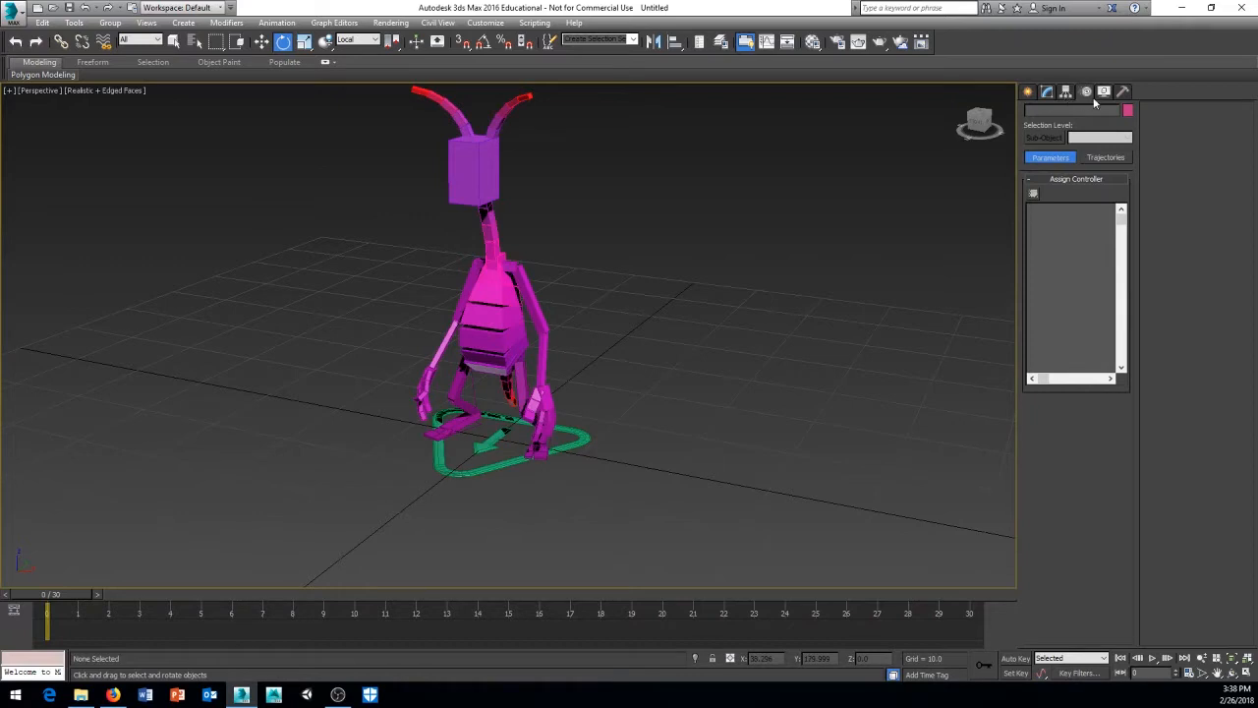
{"action": "left_click", "coordinate": [467, 449]}
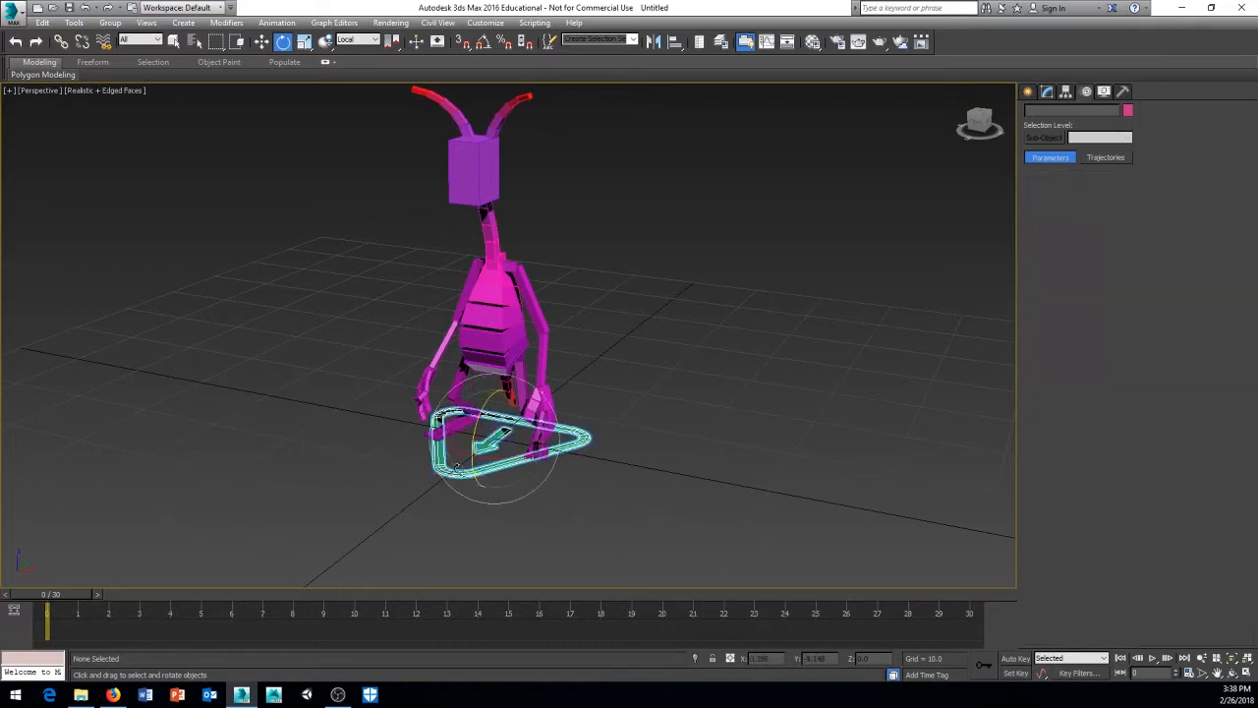
{"action": "middle_click_drag", "start_coordinate": [697, 273], "coordinate": [644, 320]}
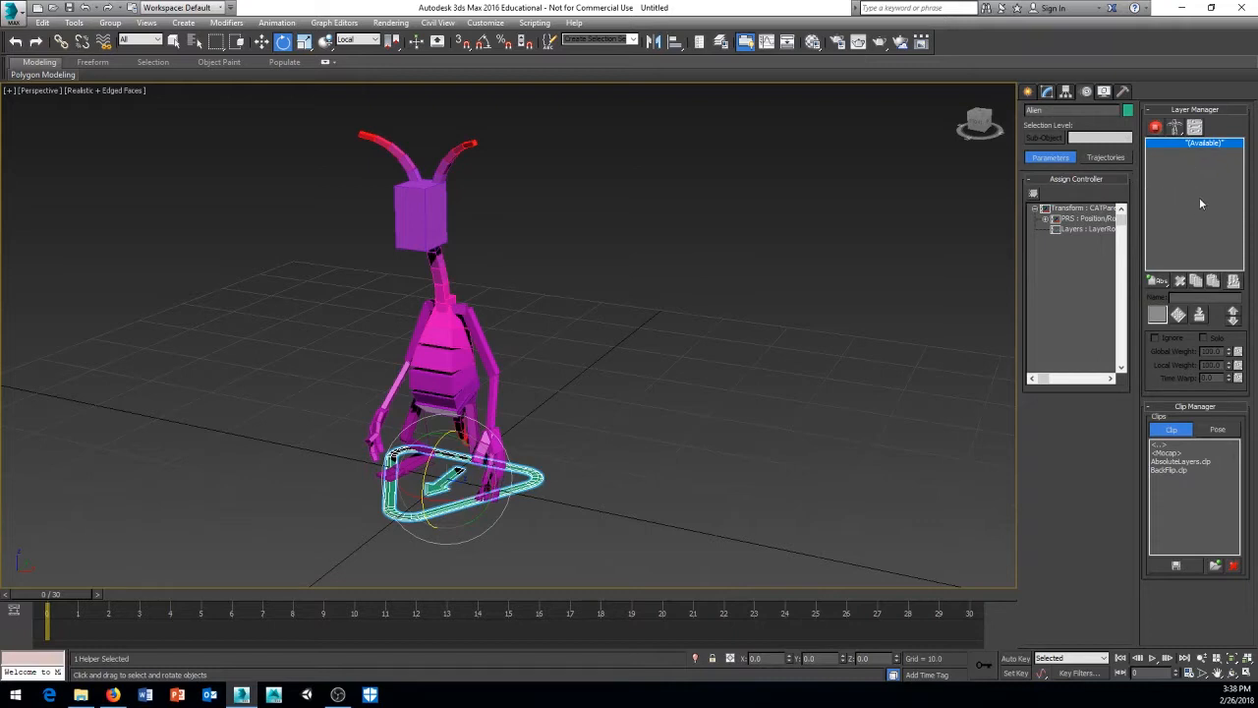
{"action": "middle_click_drag", "start_coordinate": [566, 379], "coordinate": [576, 345]}
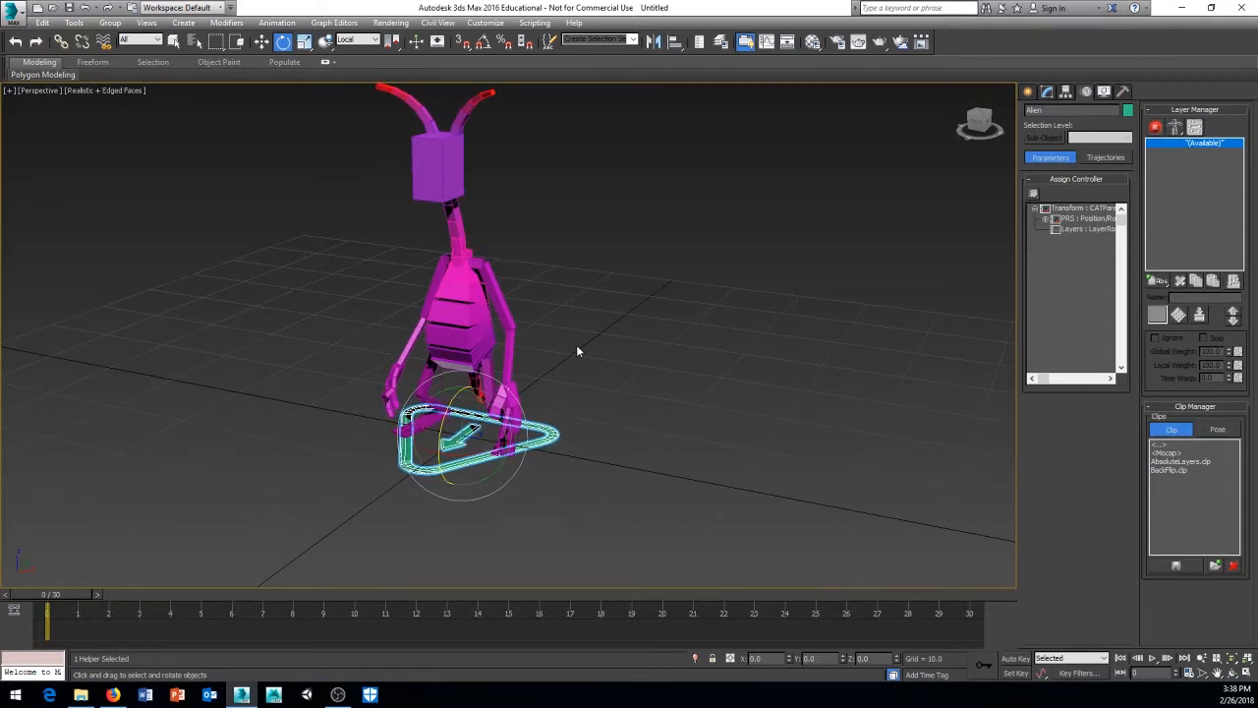
{"action": "middle_click_drag", "start_coordinate": [666, 351], "coordinate": [632, 405]}
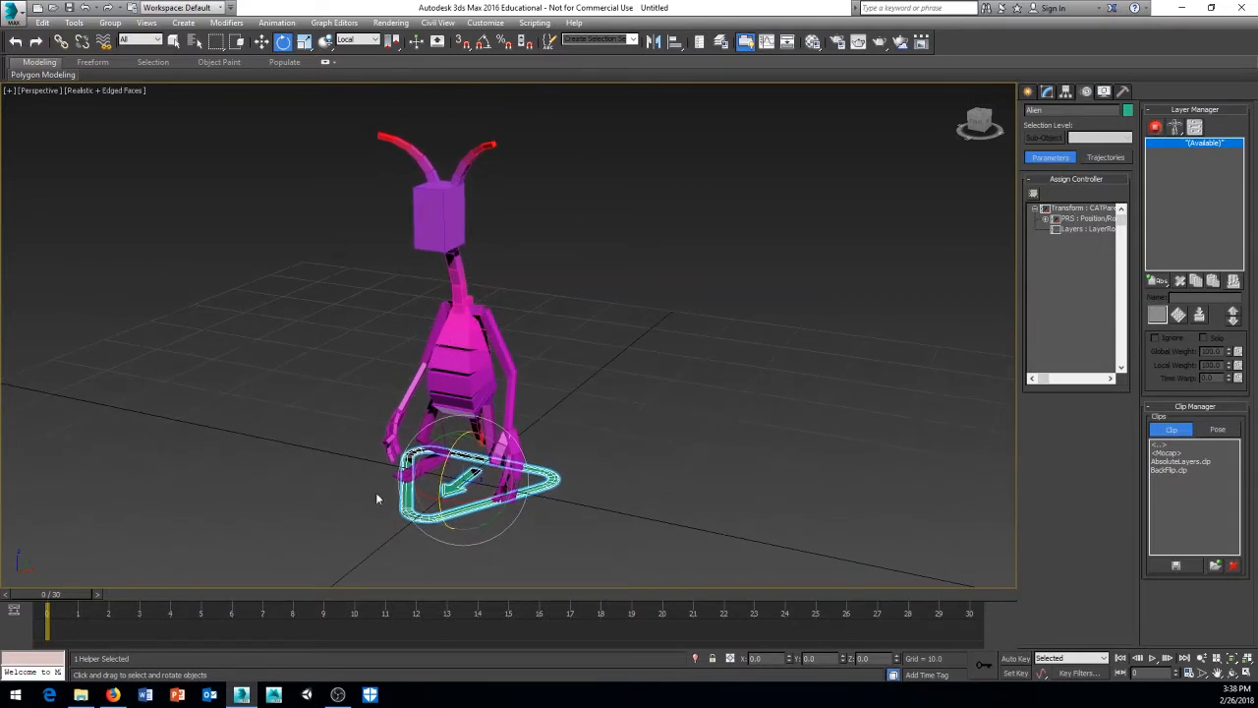
{"action": "middle_click_drag", "start_coordinate": [557, 443], "coordinate": [621, 440]}
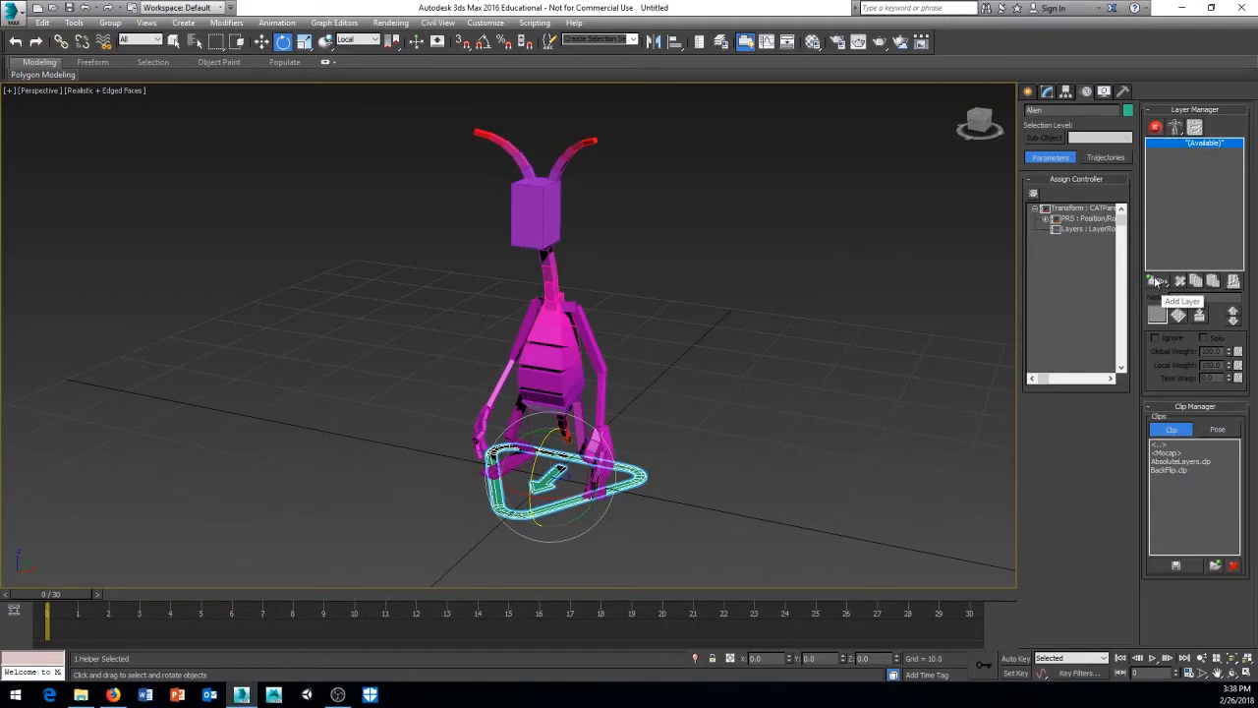
Add a CATMotion layer to the alien rig and switch from setup to animation mode
{"action": "left_click_drag", "start_coordinate": [1157, 281], "coordinate": [1160, 342]}
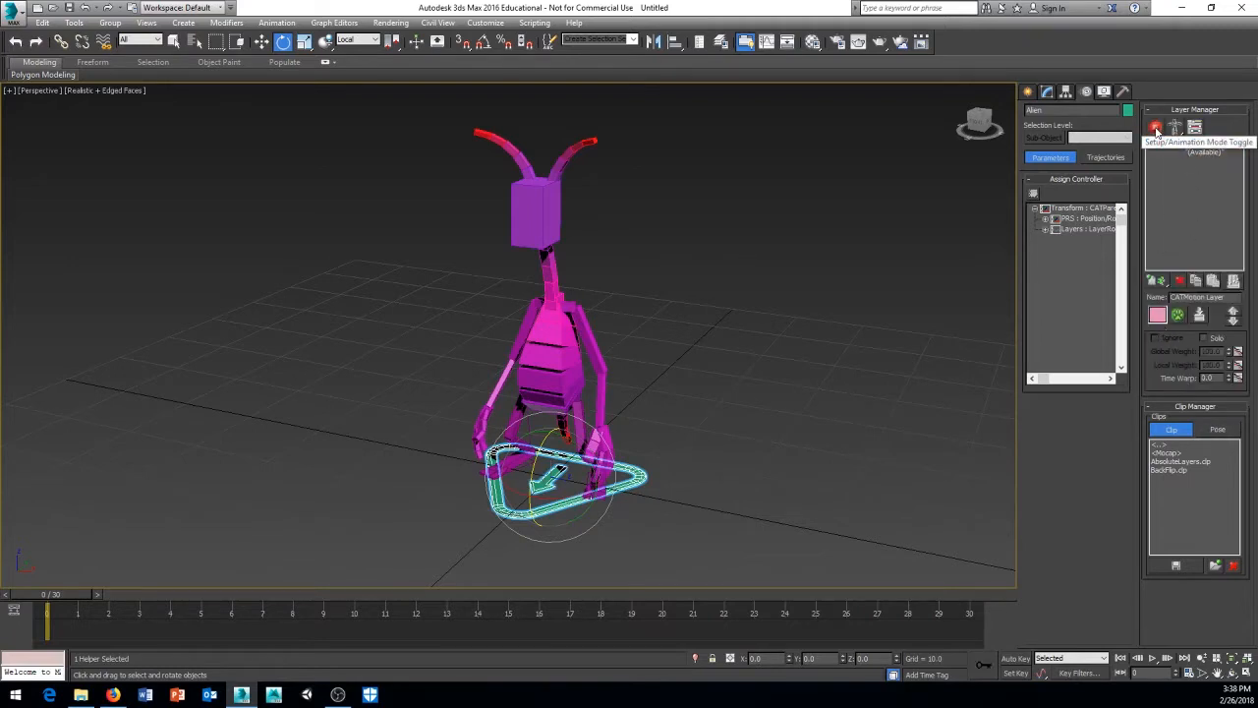
{"action": "left_click", "coordinate": [1156, 128]}
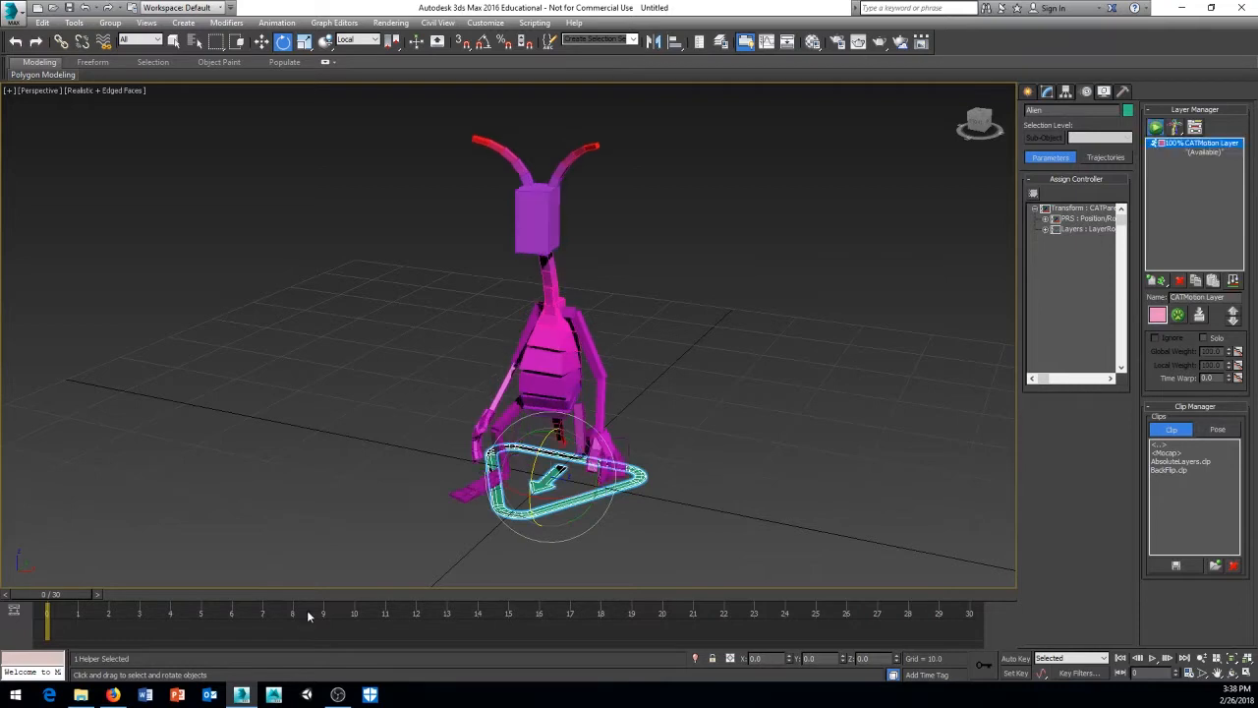
{"action": "left_click_drag", "start_coordinate": [63, 593], "coordinate": [35, 593]}
{"action": "key", "text": "e"}
Load the GameCharCreep preset from the 2Legs CATMotion presets into the existing layer
{"action": "left_click", "coordinate": [1179, 315]}
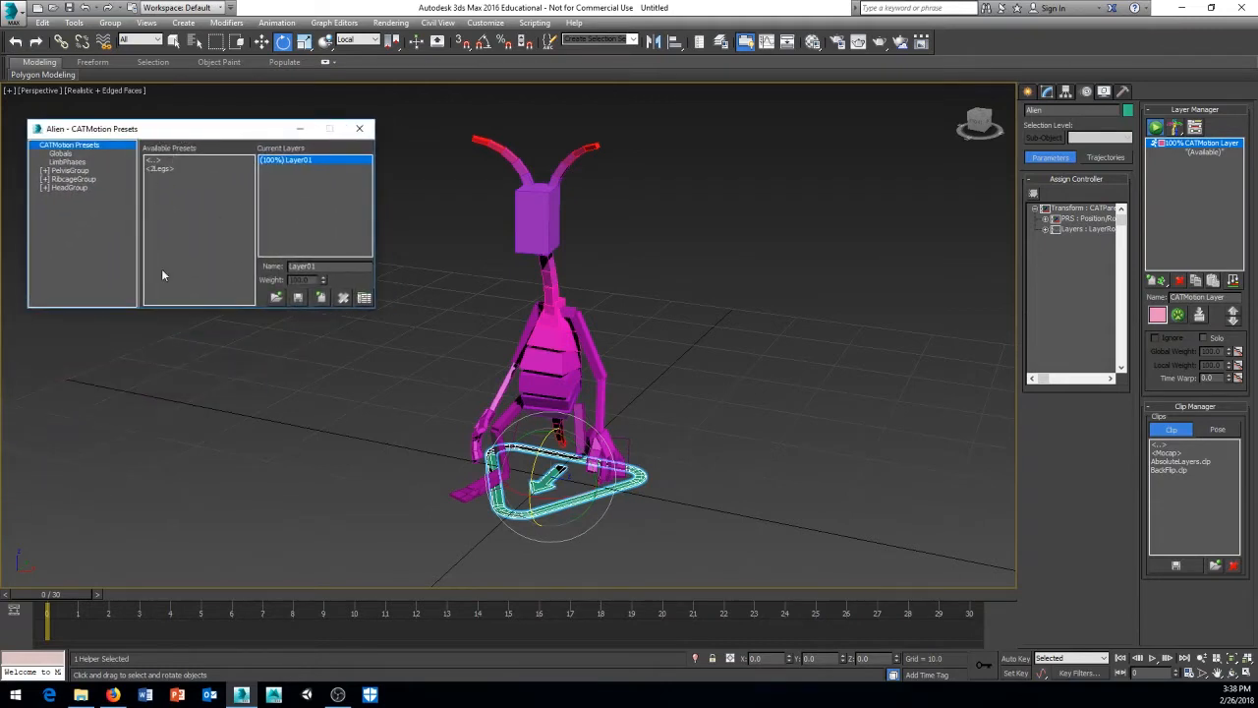
{"action": "double_click", "coordinate": [159, 170]}
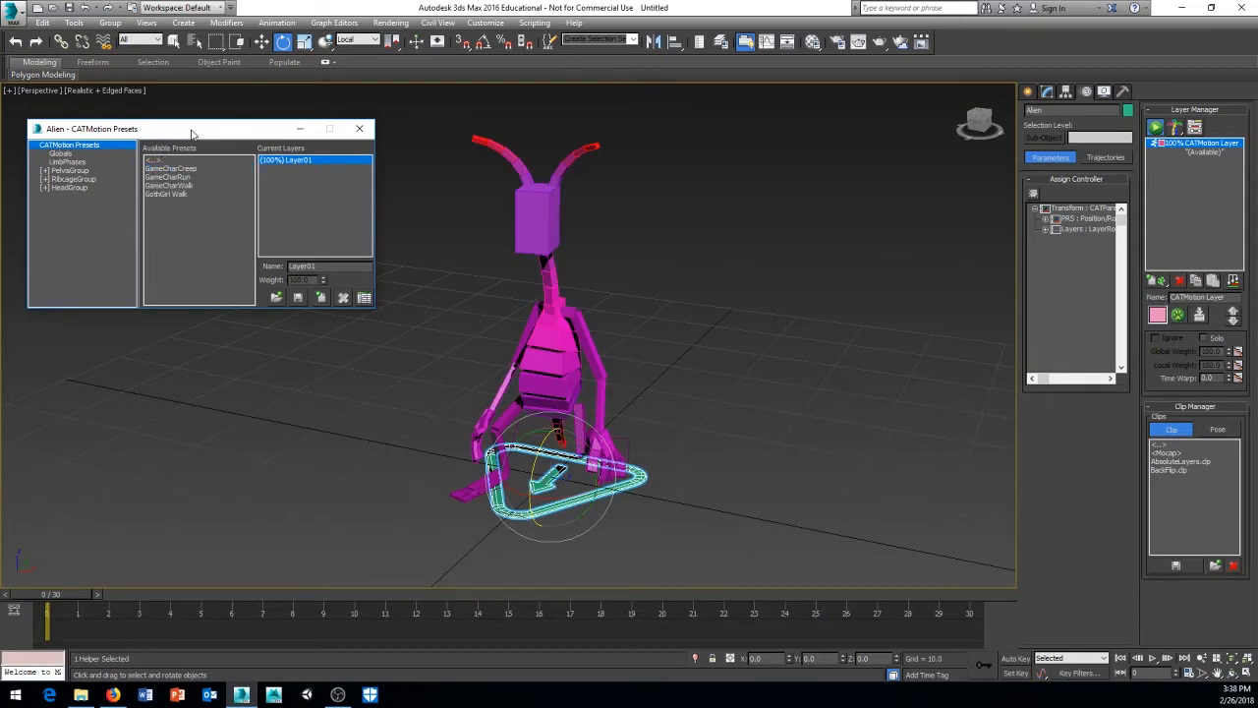
{"action": "left_click_drag", "start_coordinate": [192, 134], "coordinate": [181, 122]}
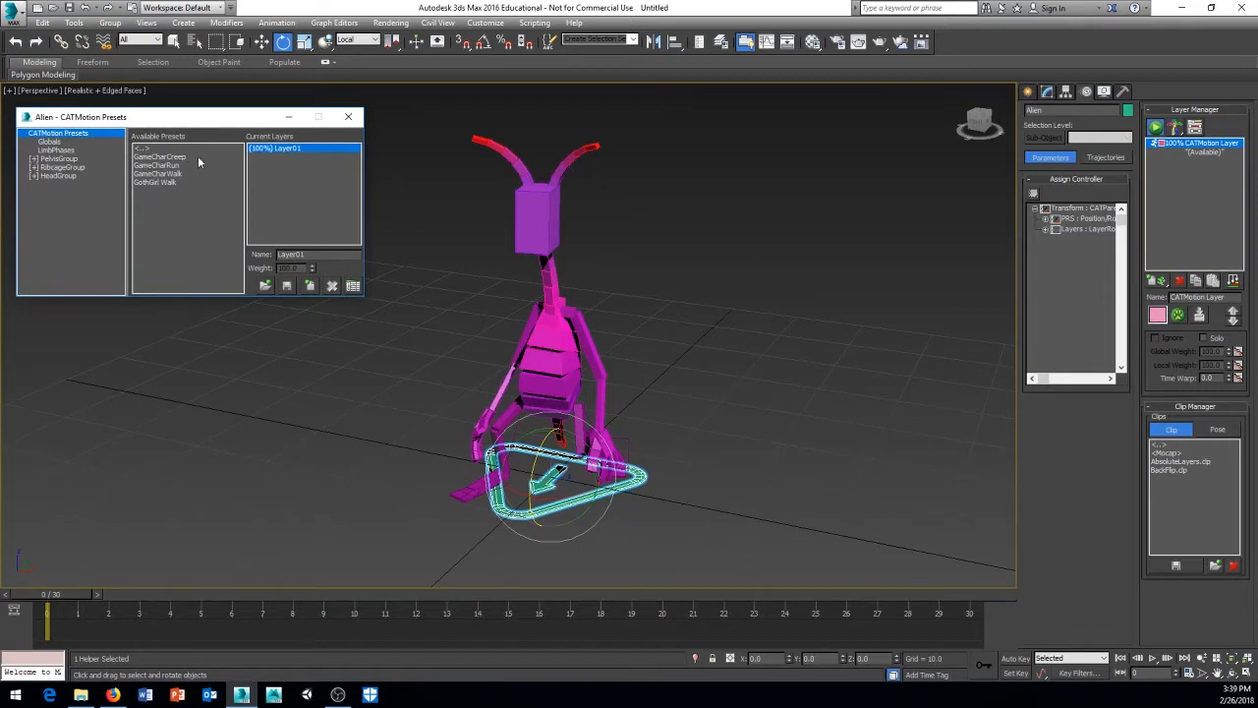
{"action": "double_click", "coordinate": [152, 158]}
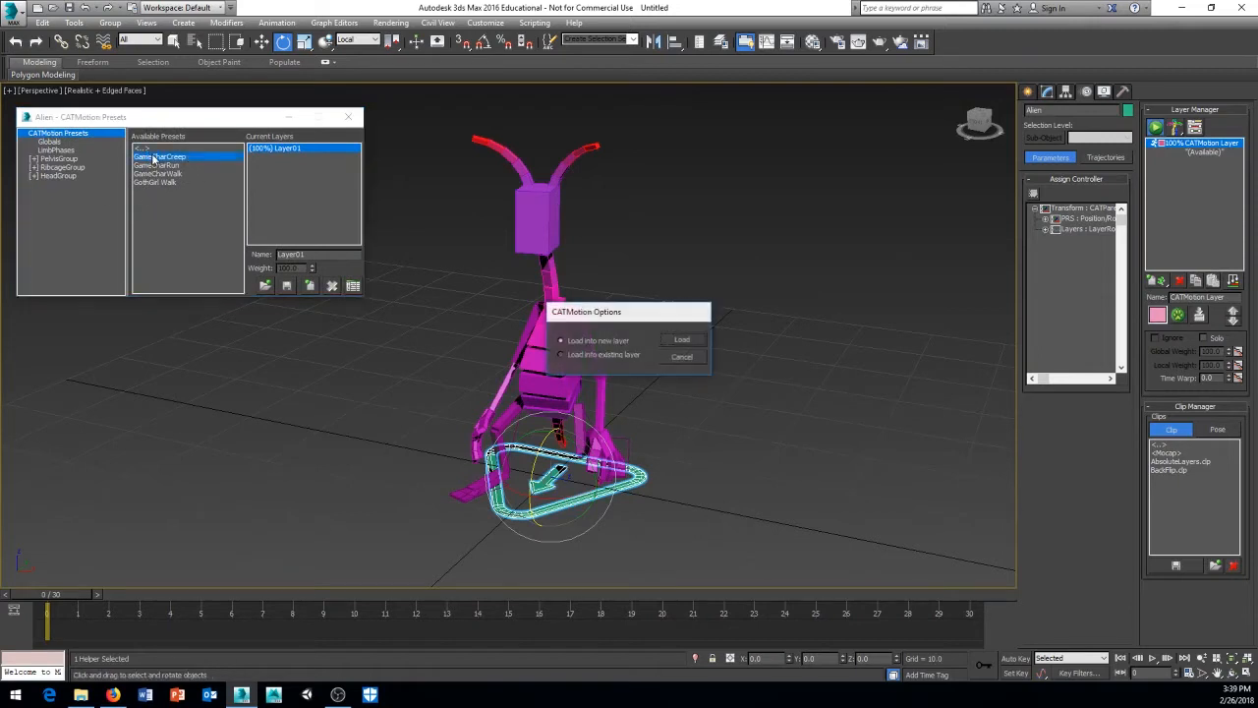
{"action": "left_click", "coordinate": [564, 355]}
{"action": "left_click", "coordinate": [681, 341]}
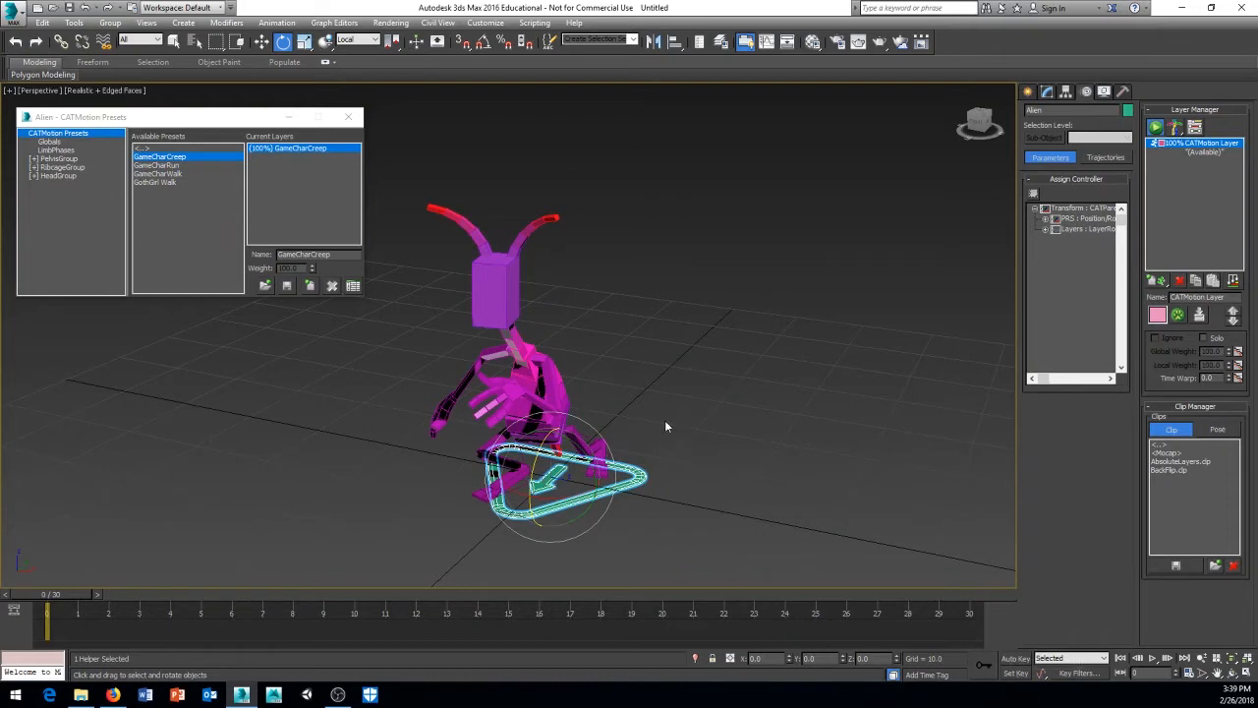
Play back the creep animation briefly and stop it
{"action": "middle_click_drag", "start_coordinate": [665, 419], "coordinate": [766, 395]}
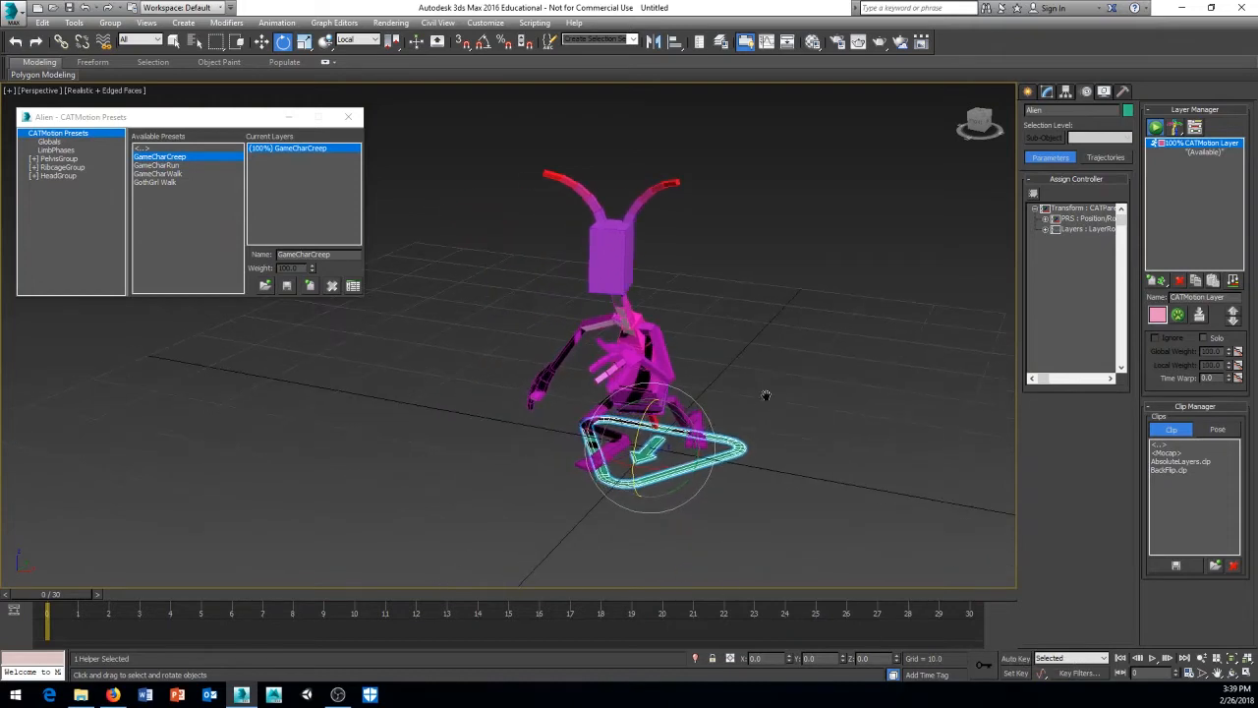
{"action": "left_click", "coordinate": [1152, 658]}
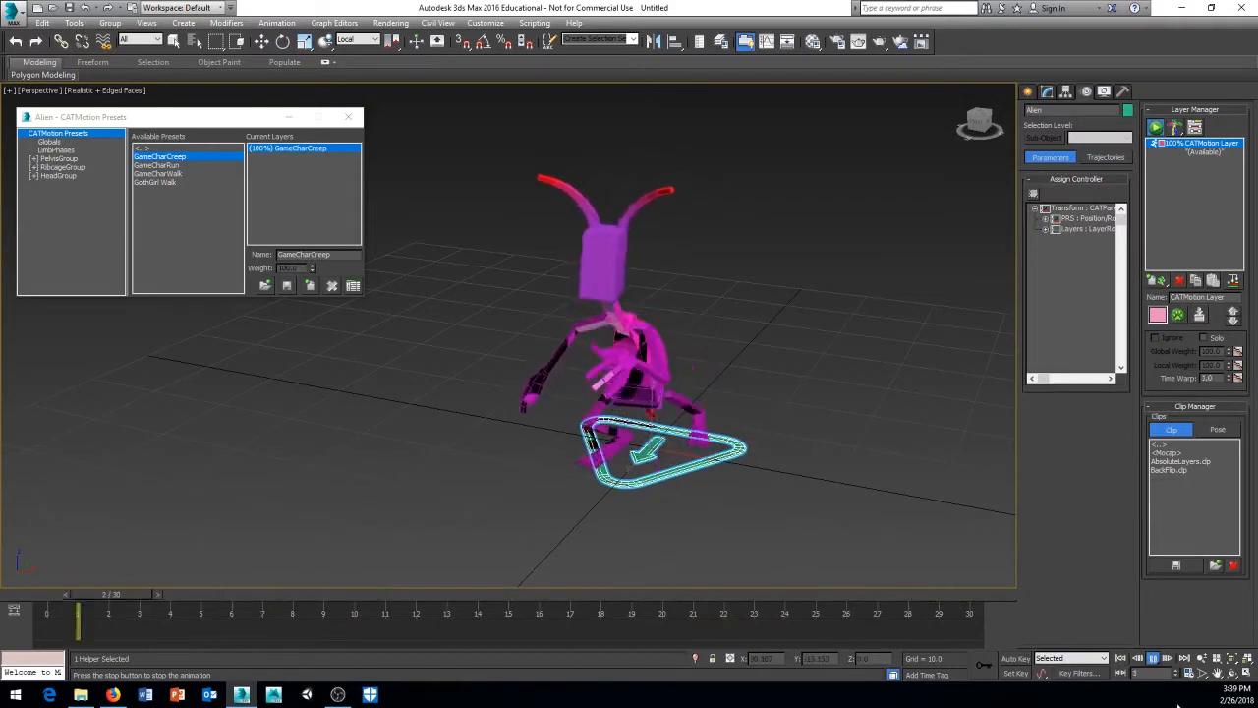
{"action": "key", "text": "e"}
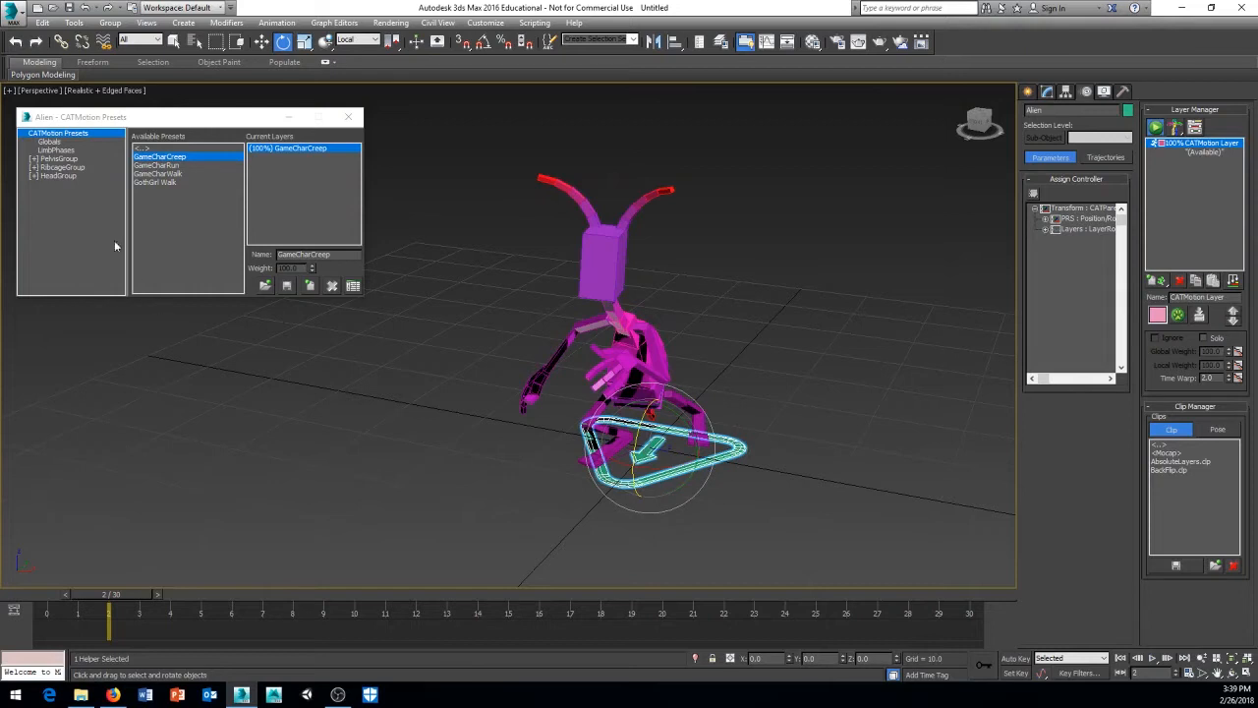
Set the Max Step Time in the CATMotion global stride parameters to 30
{"action": "left_click", "coordinate": [49, 143]}
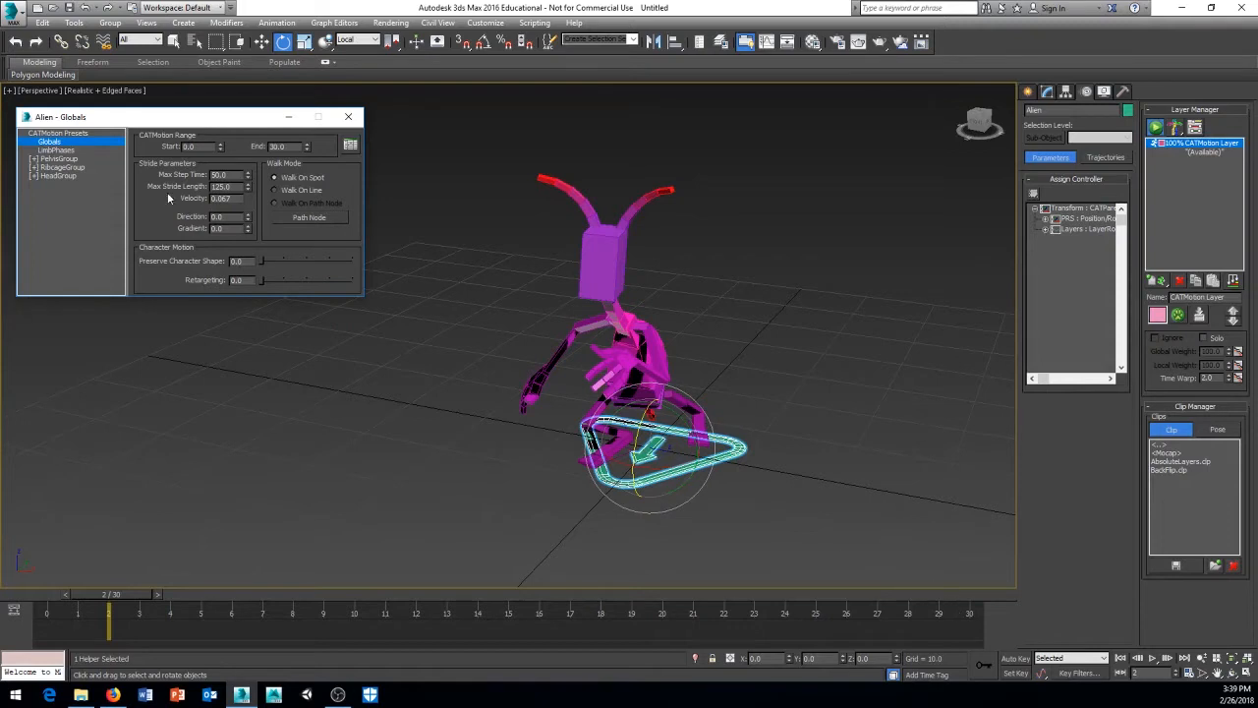
{"action": "type", "text": "30"}
{"action": "key", "text": "Return"}
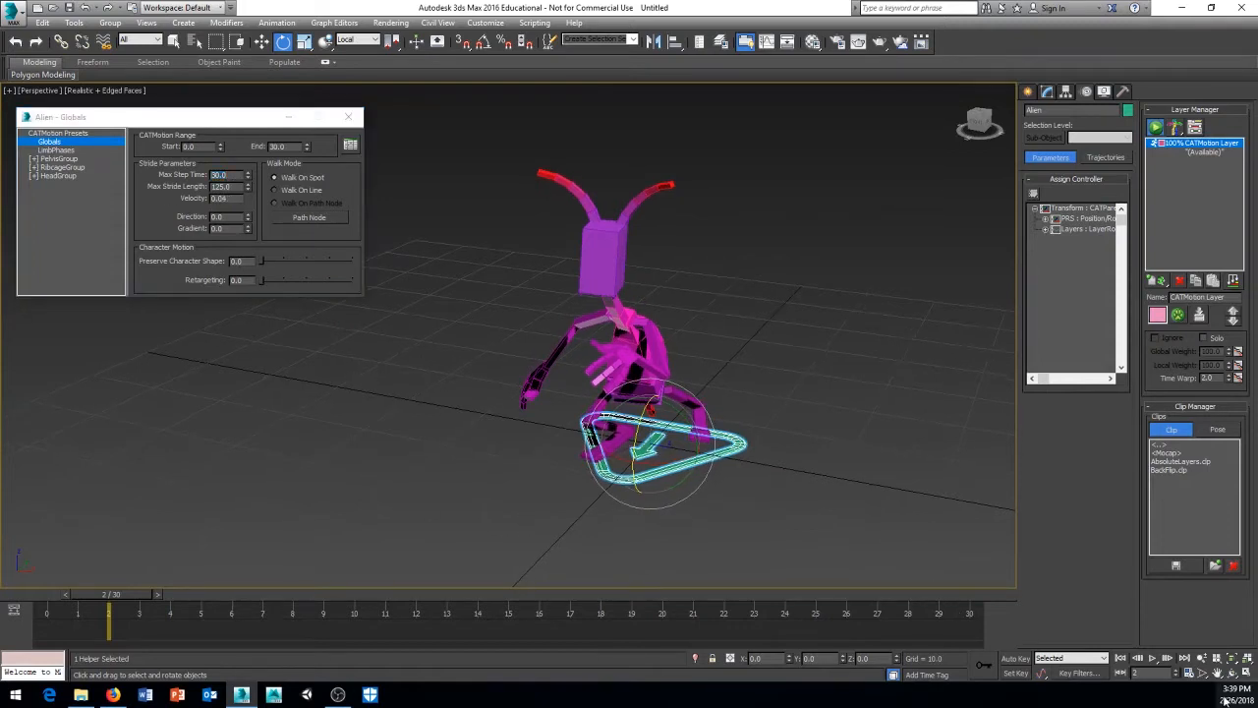
Preview the retimed creep cycle, close the CATMotion editor and return to frame 0
{"action": "left_click", "coordinate": [1152, 658]}
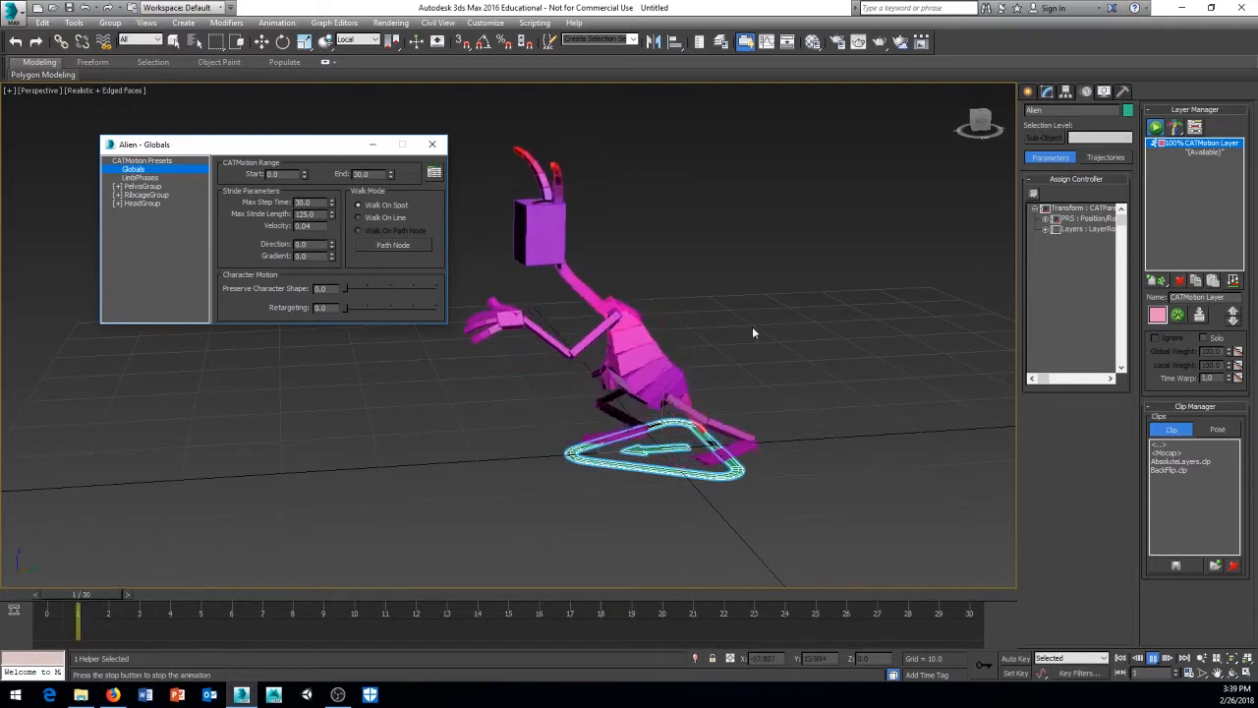
{"action": "left_click_drag", "start_coordinate": [307, 156], "coordinate": [273, 142]}
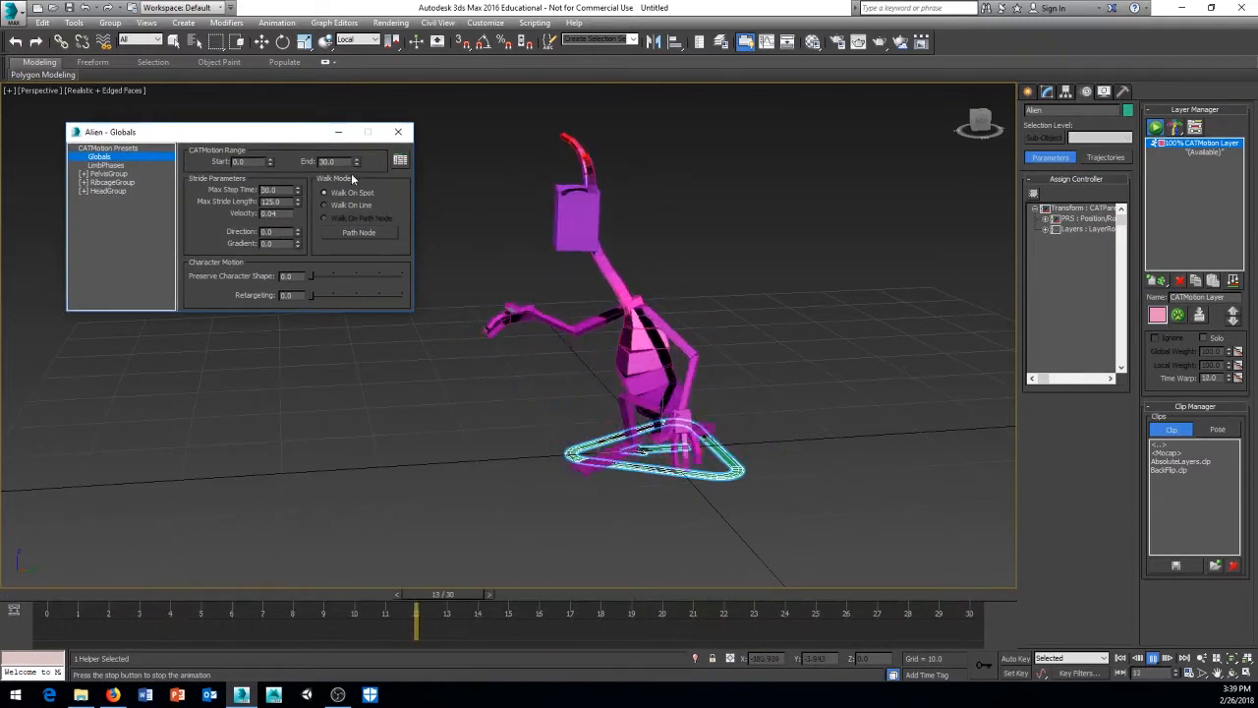
{"action": "left_click", "coordinate": [396, 131]}
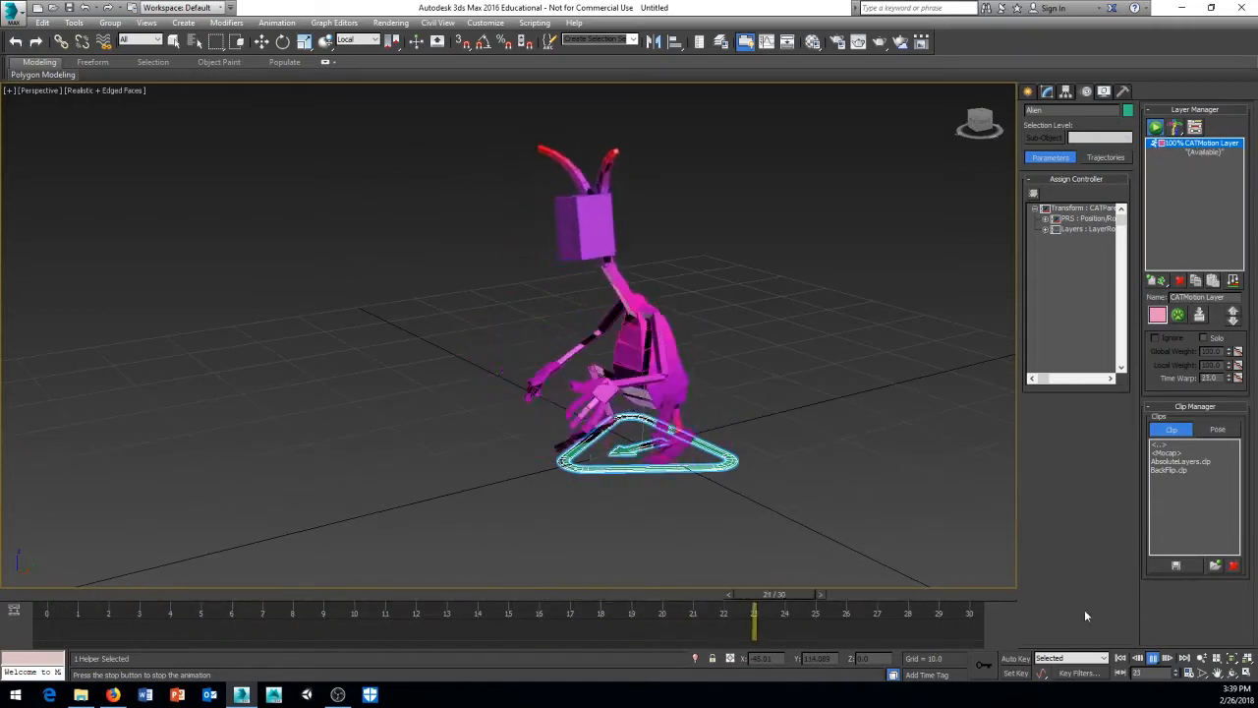
{"action": "left_click", "coordinate": [1119, 658]}
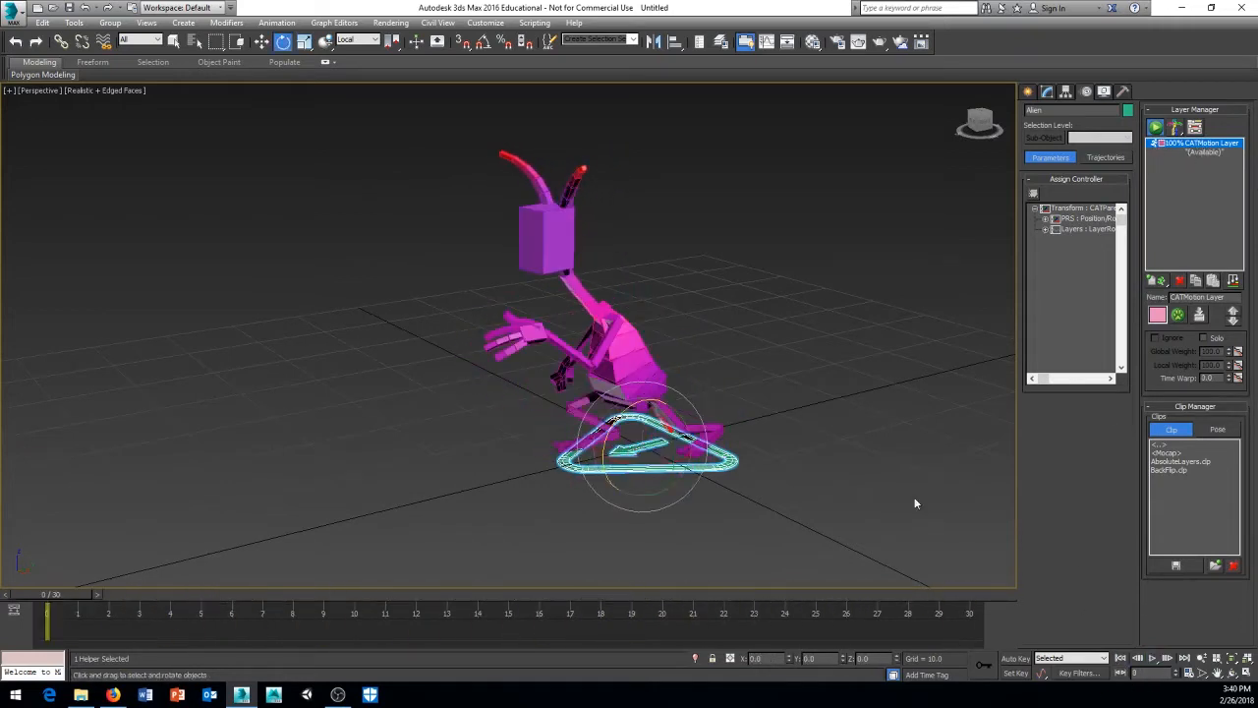
Add a local adjustment layer on top of the CATMotion layer
{"action": "middle_click_drag", "start_coordinate": [915, 503], "coordinate": [928, 409]}
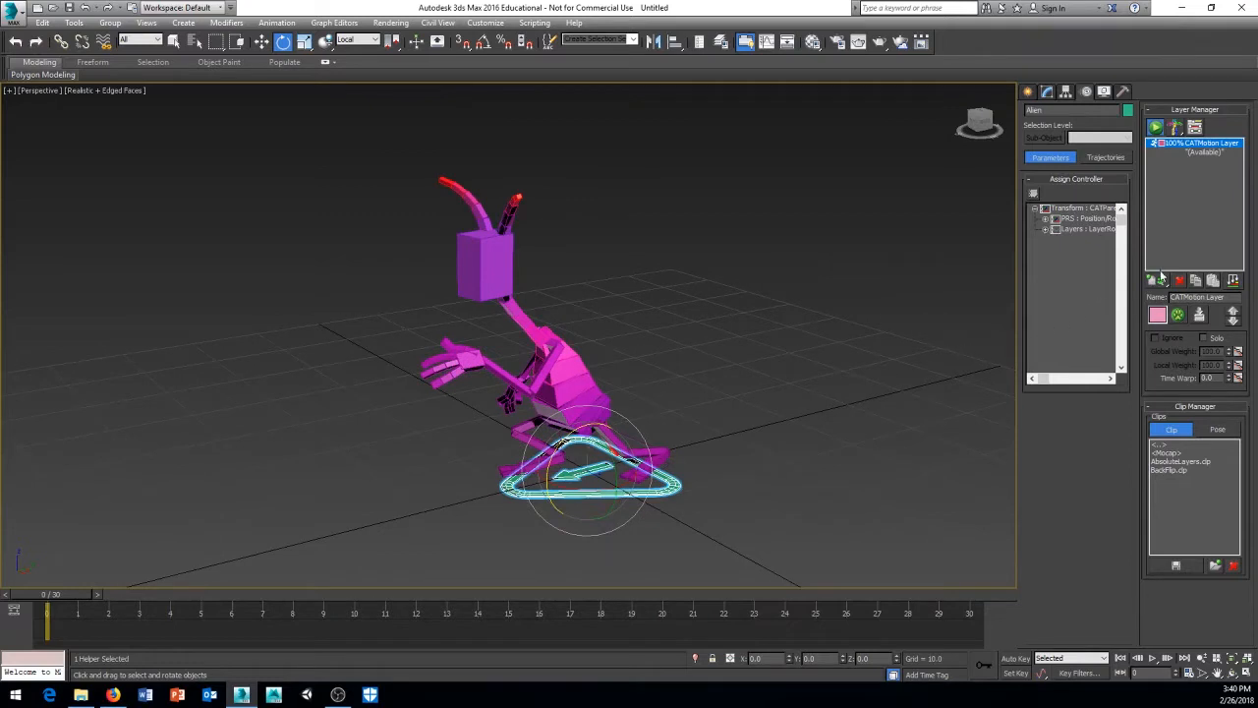
{"action": "left_click", "coordinate": [1161, 282]}
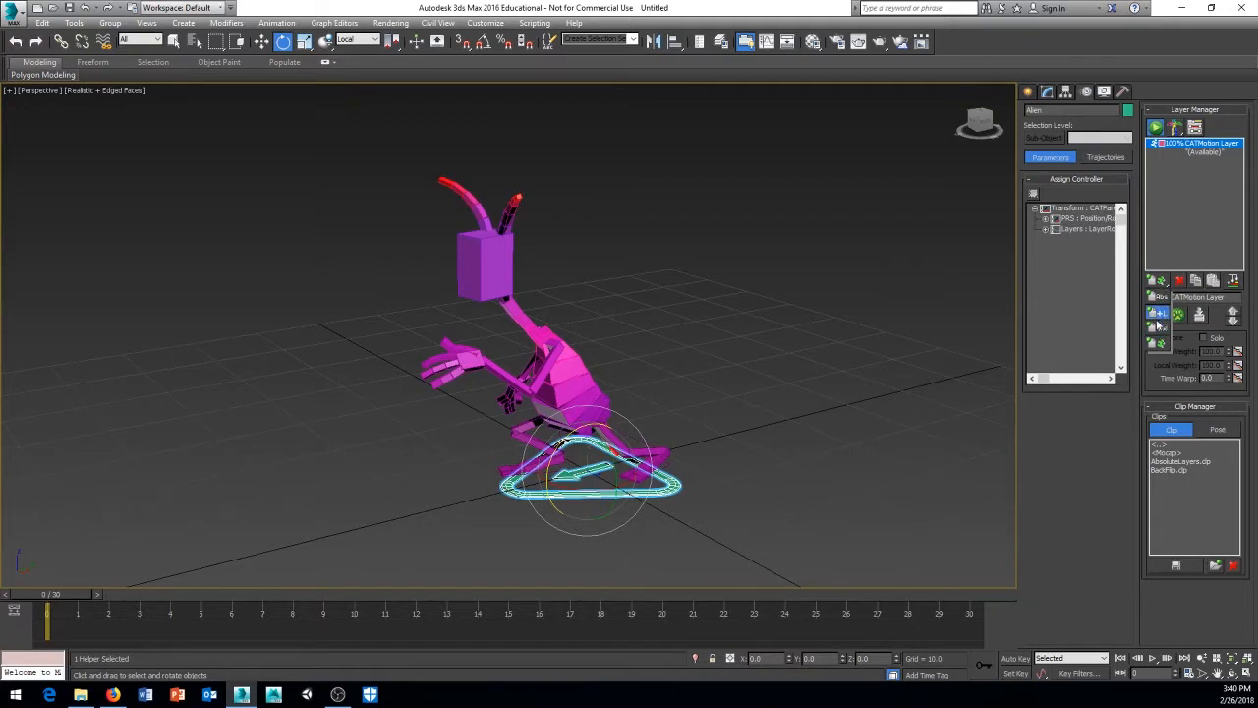
{"action": "left_click", "coordinate": [1158, 314]}
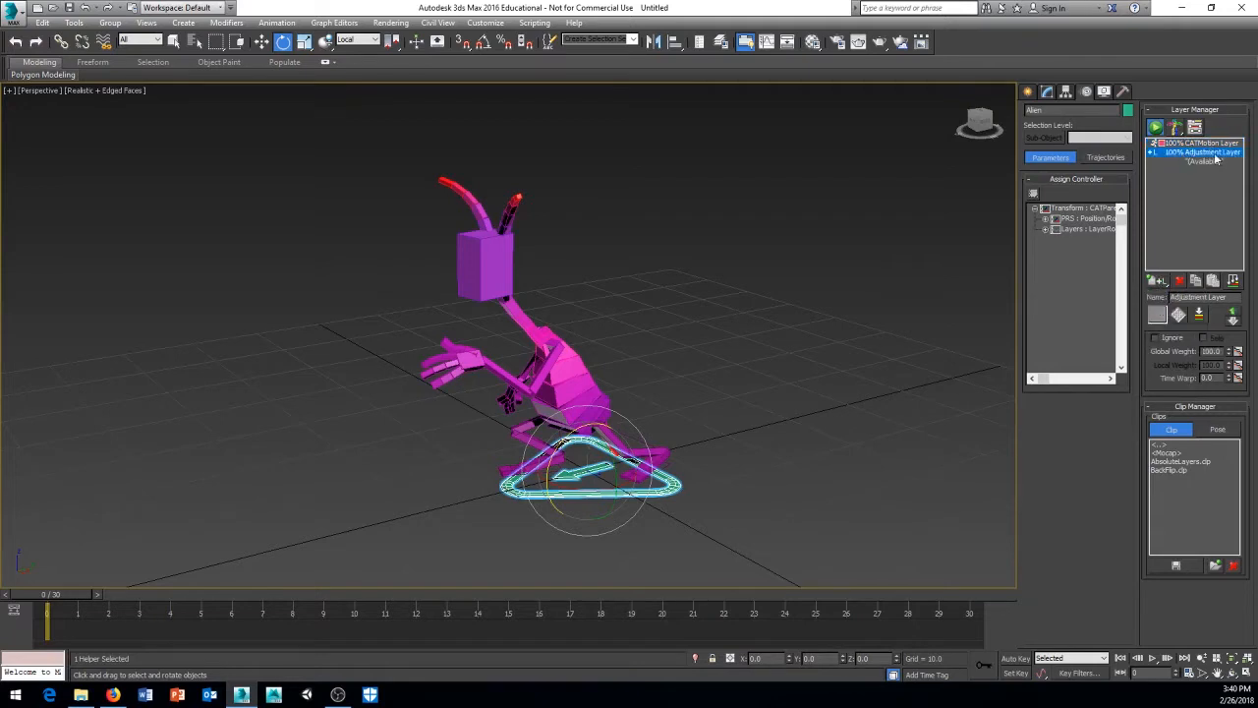
Select the alien's head on the adjustment layer and turn on Auto Key
{"action": "left_click", "coordinate": [482, 281]}
{"action": "middle_click_drag", "start_coordinate": [611, 258], "coordinate": [685, 314]}
{"action": "scroll", "coordinate": [687, 341], "scroll_direction": "up", "scroll_amount": 3}
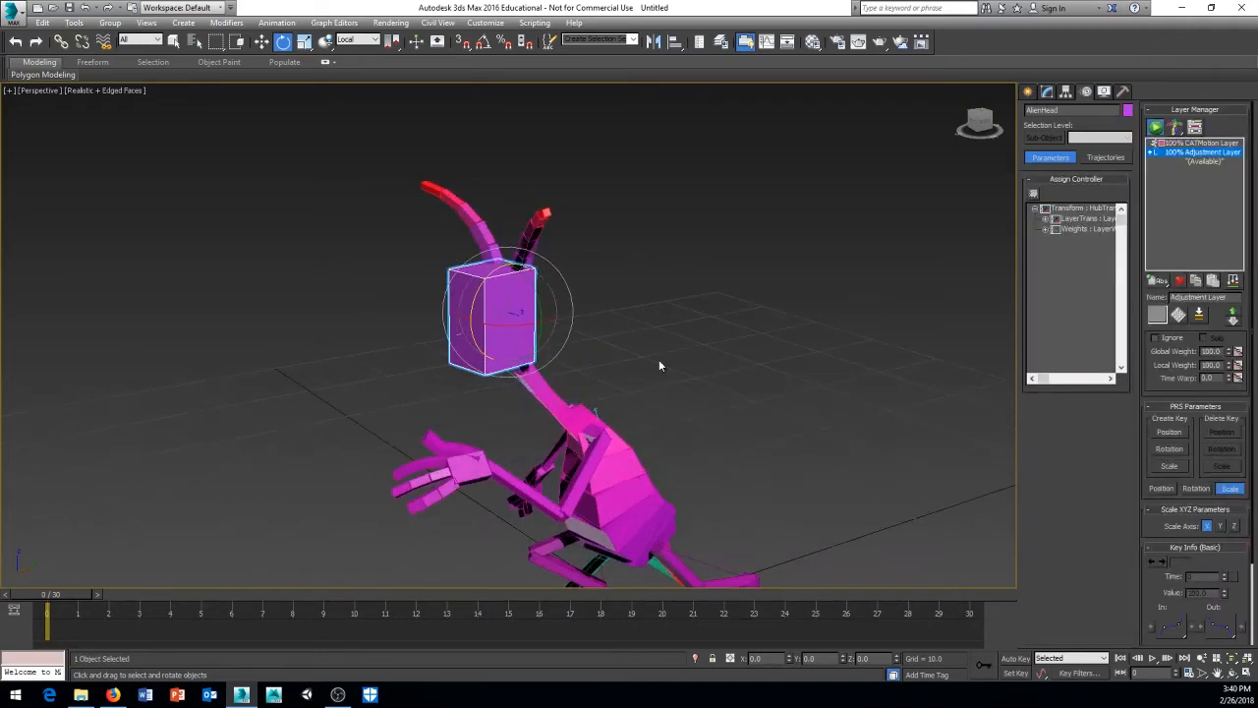
{"action": "middle_click_drag", "start_coordinate": [630, 397], "coordinate": [648, 329]}
{"action": "middle_click_drag", "start_coordinate": [678, 488], "coordinate": [672, 427]}
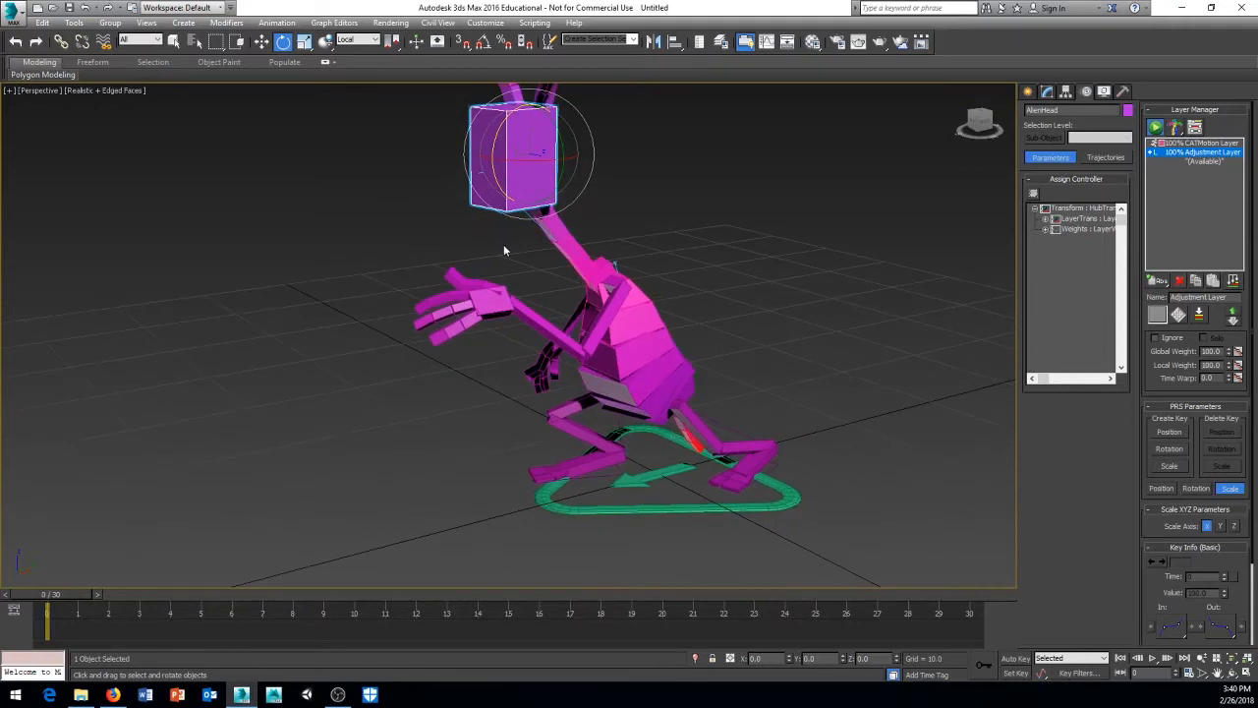
{"action": "middle_click_drag", "start_coordinate": [533, 234], "coordinate": [532, 264]}
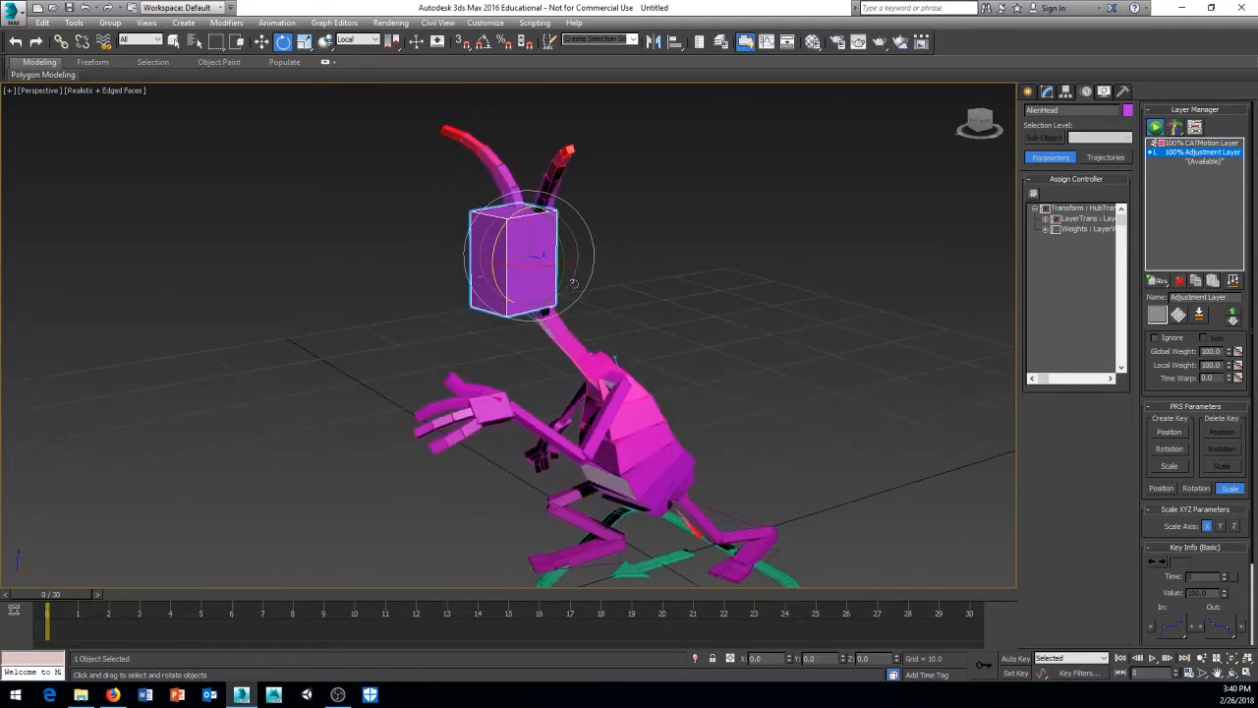
{"action": "middle_click_drag", "start_coordinate": [745, 358], "coordinate": [751, 352]}
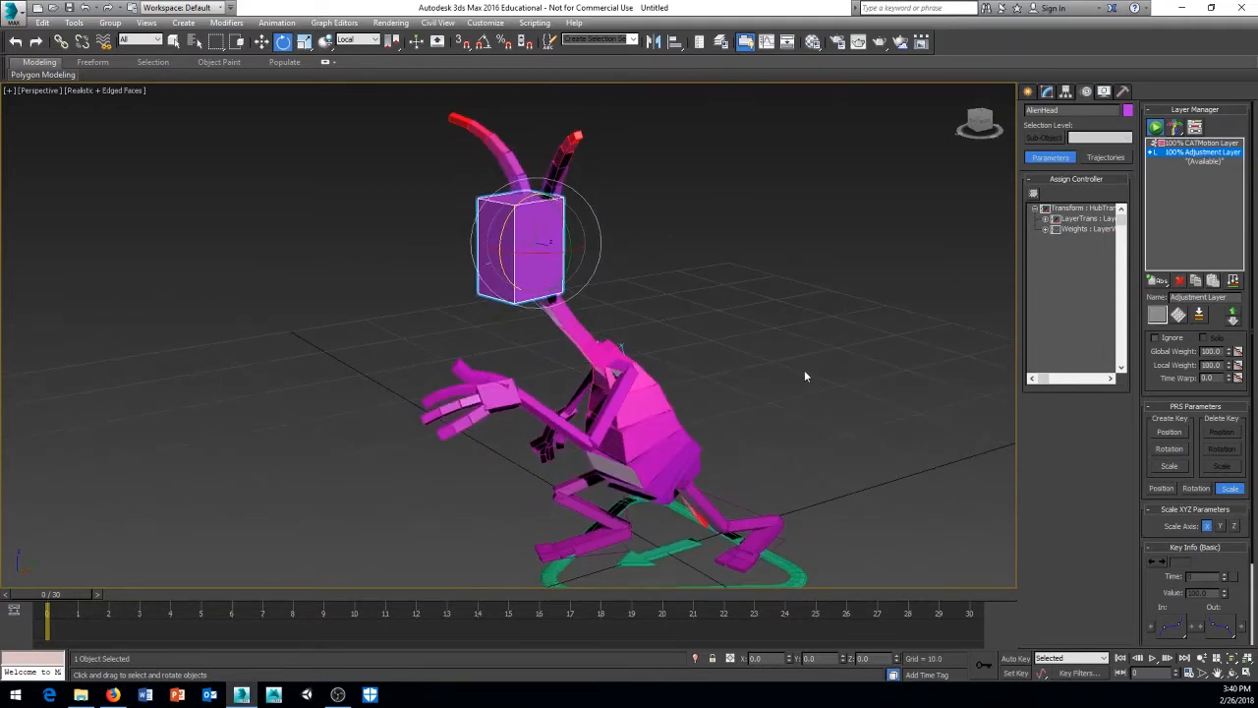
{"action": "left_click", "coordinate": [1015, 658]}
{"action": "middle_click_drag", "start_coordinate": [858, 469], "coordinate": [744, 398]}
{"action": "scroll", "coordinate": [857, 442], "scroll_direction": "down", "scroll_amount": 2}
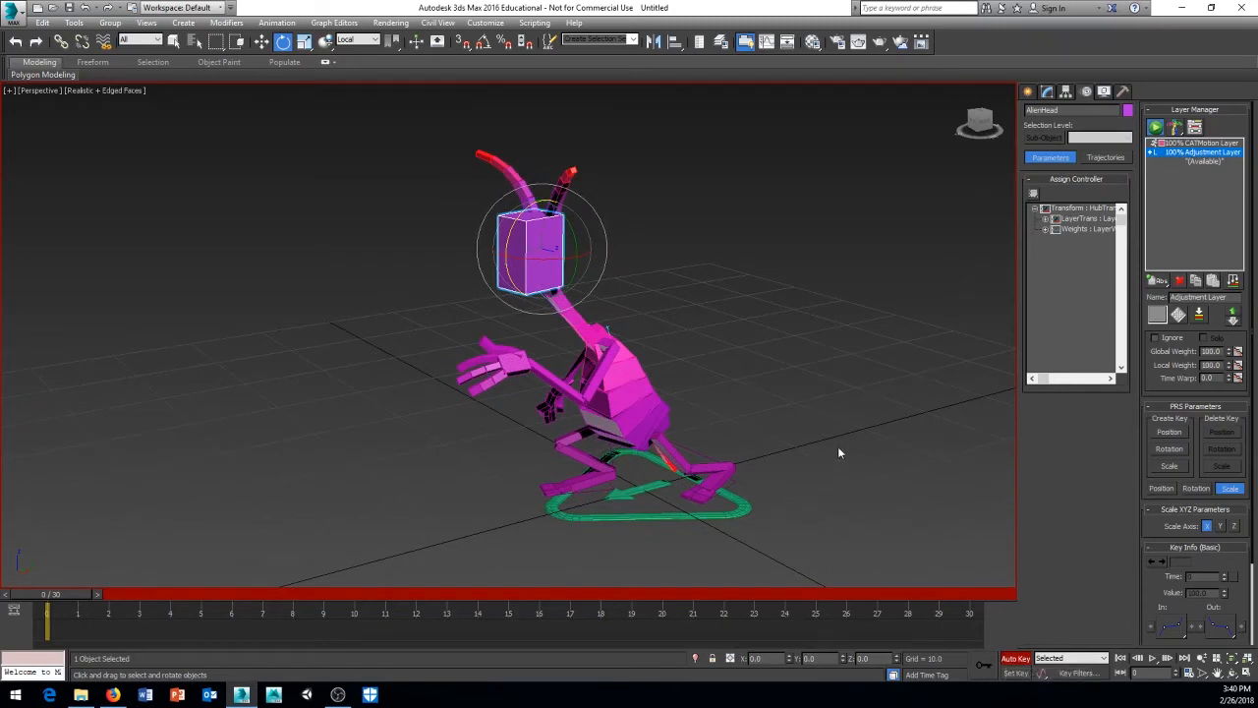
Set keys for the head at frames 0 and 30, and return to frame 0
{"action": "middle_click_drag", "start_coordinate": [838, 446], "coordinate": [536, 475], "text": "alt"}
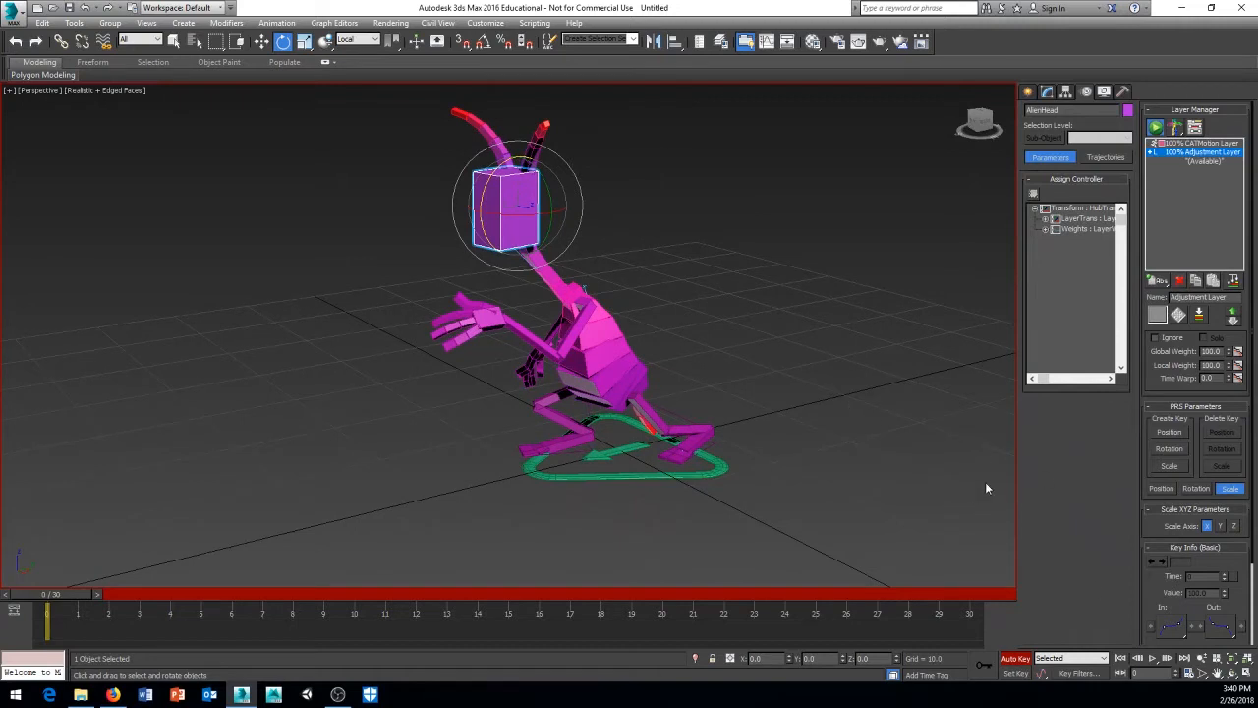
{"action": "left_click", "coordinate": [983, 665]}
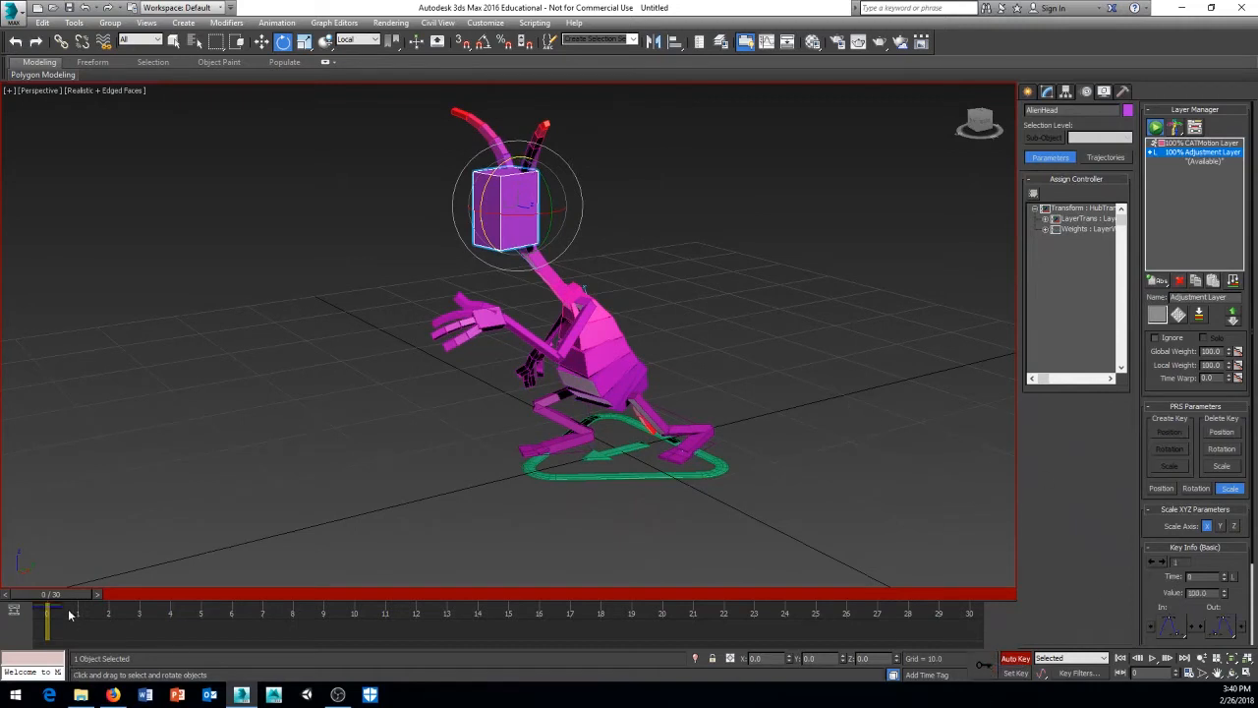
{"action": "left_click_drag", "start_coordinate": [71, 596], "coordinate": [952, 596]}
{"action": "left_click", "coordinate": [985, 669]}
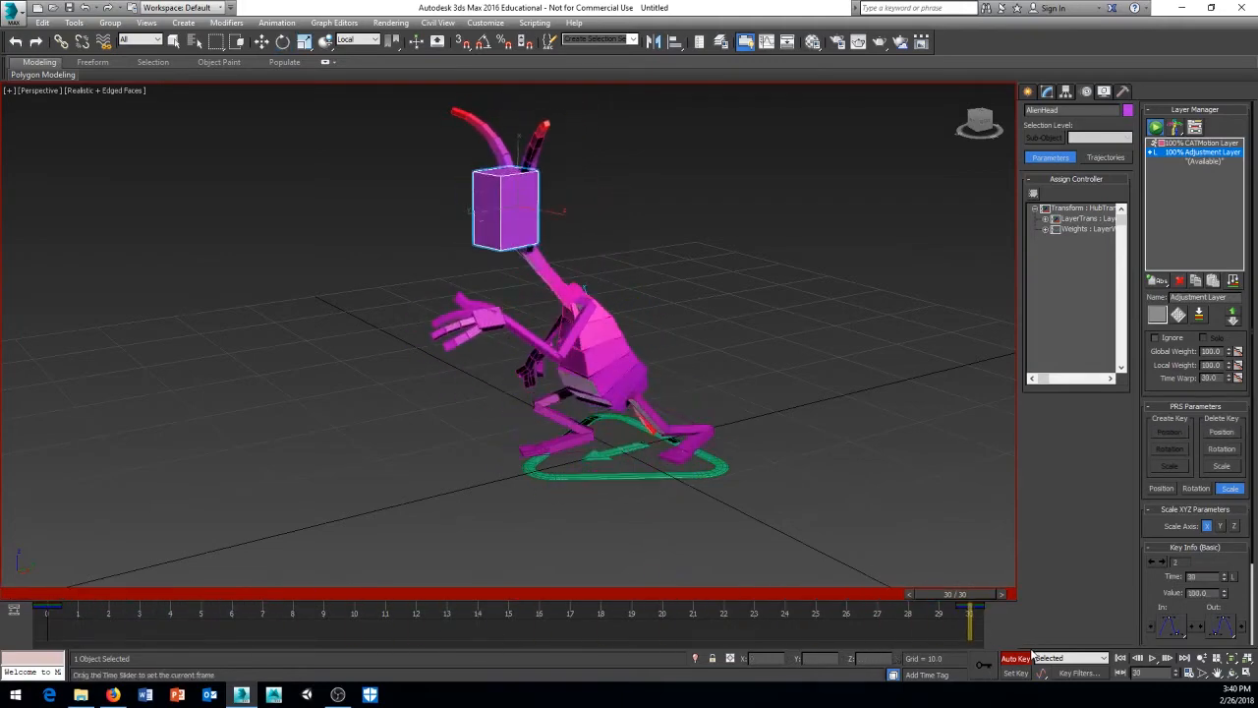
{"action": "left_click_drag", "start_coordinate": [1032, 654], "coordinate": [44, 598]}
{"action": "key", "text": "e"}
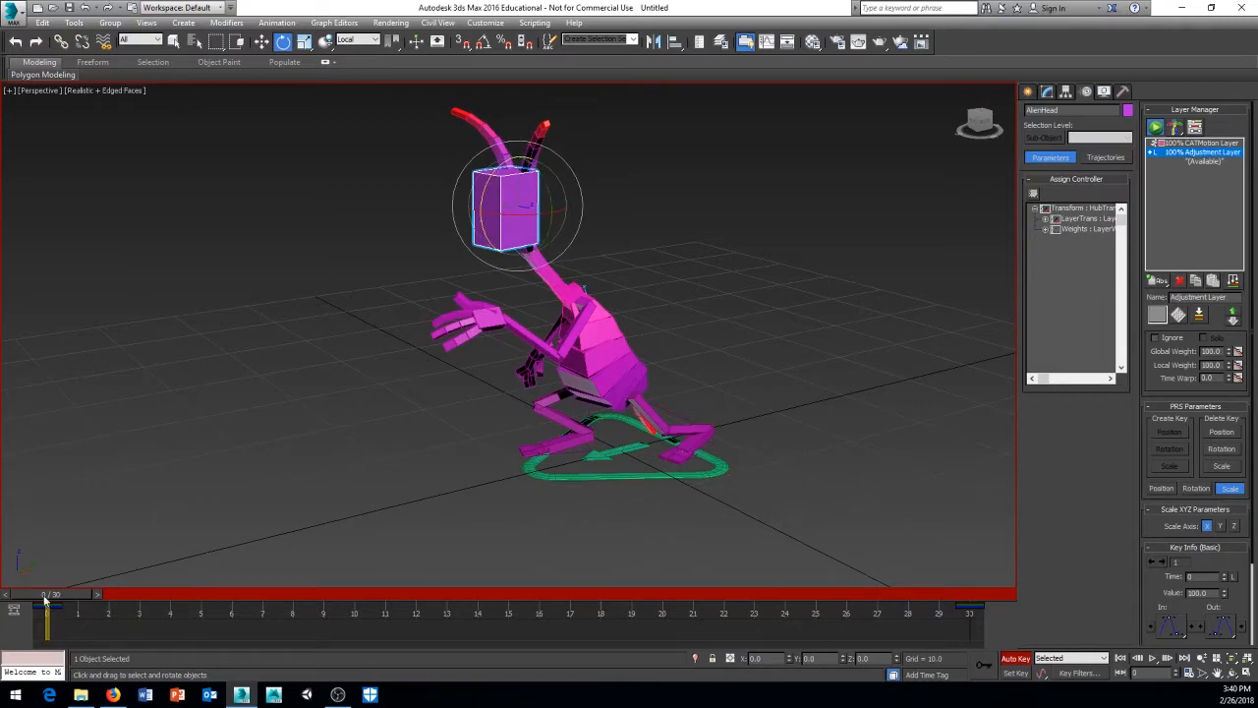
{"action": "mouse_move", "coordinate": [44, 595]}
{"action": "left_mouse_down"}
{"action": "mouse_move", "coordinate": [988, 594]}
{"action": "mouse_move", "coordinate": [44, 595]}
{"action": "left_mouse_up"}
Turn the head sideways at frame 0 and preview how it blends over the creep cycle
{"action": "middle_click_drag", "start_coordinate": [507, 372], "coordinate": [524, 322], "text": "alt"}
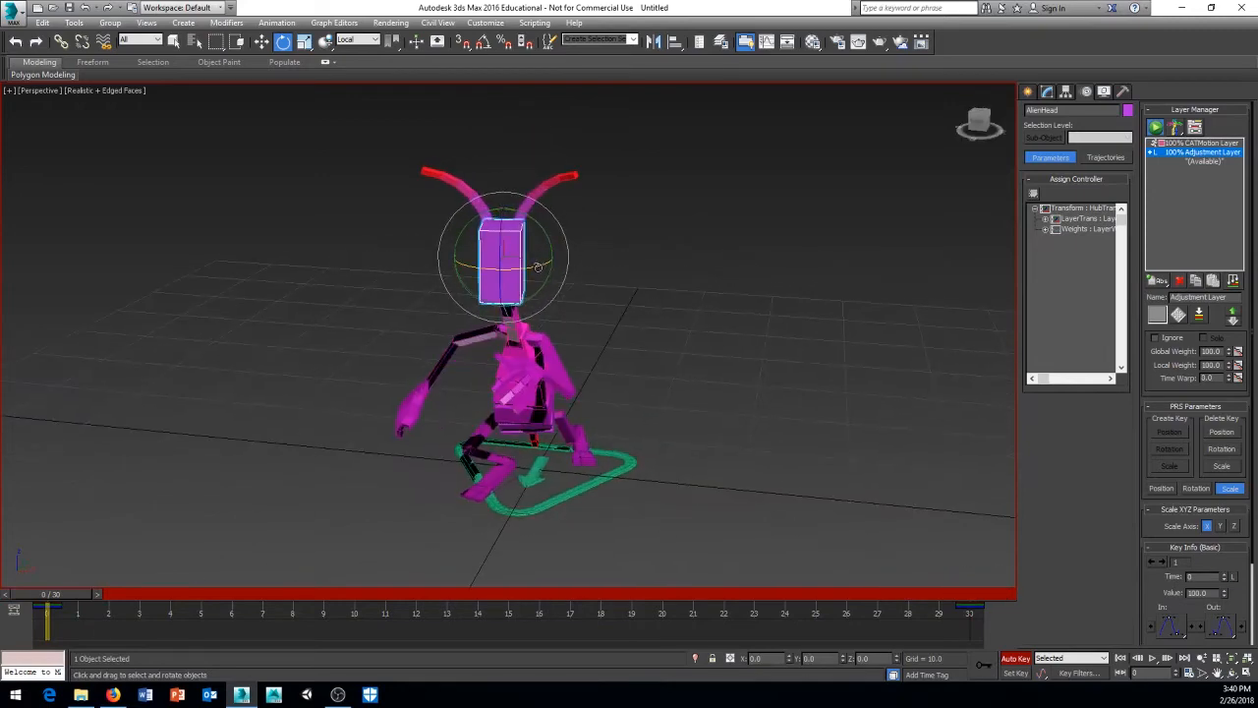
{"action": "left_click_drag", "start_coordinate": [537, 267], "coordinate": [480, 278]}
{"action": "middle_click_drag", "start_coordinate": [246, 562], "coordinate": [263, 545], "text": "alt"}
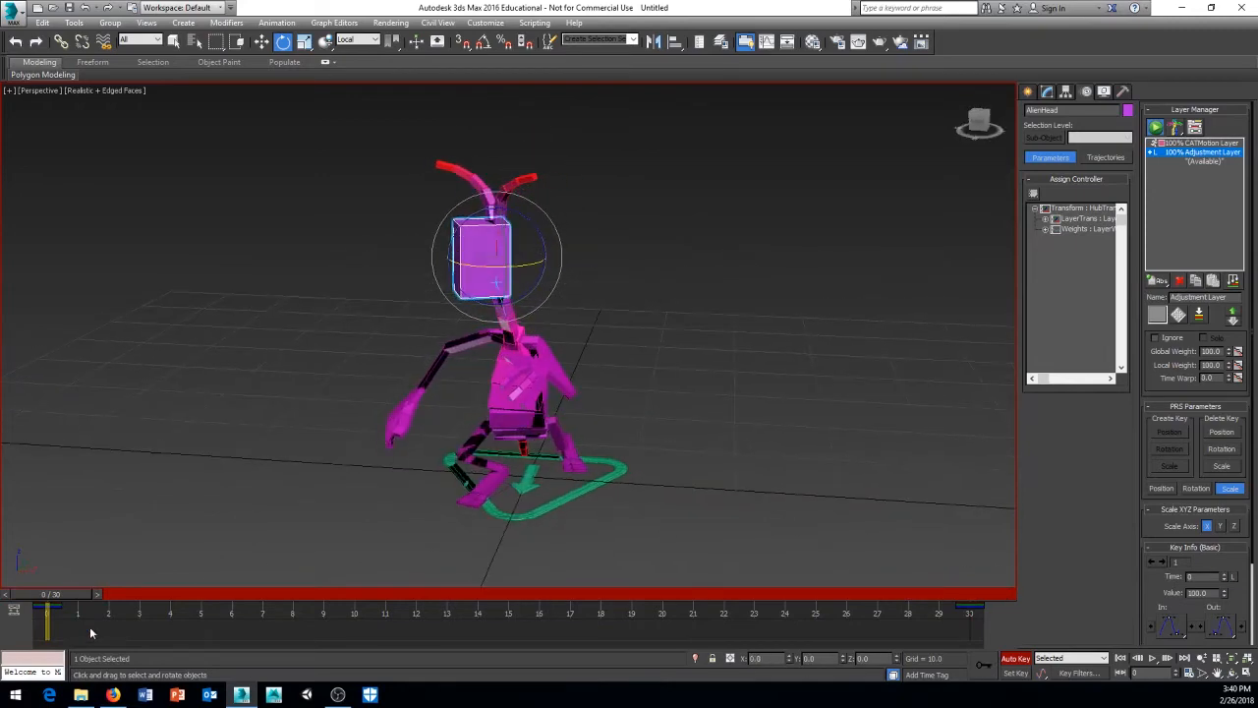
{"action": "left_click_drag", "start_coordinate": [67, 597], "coordinate": [969, 596]}
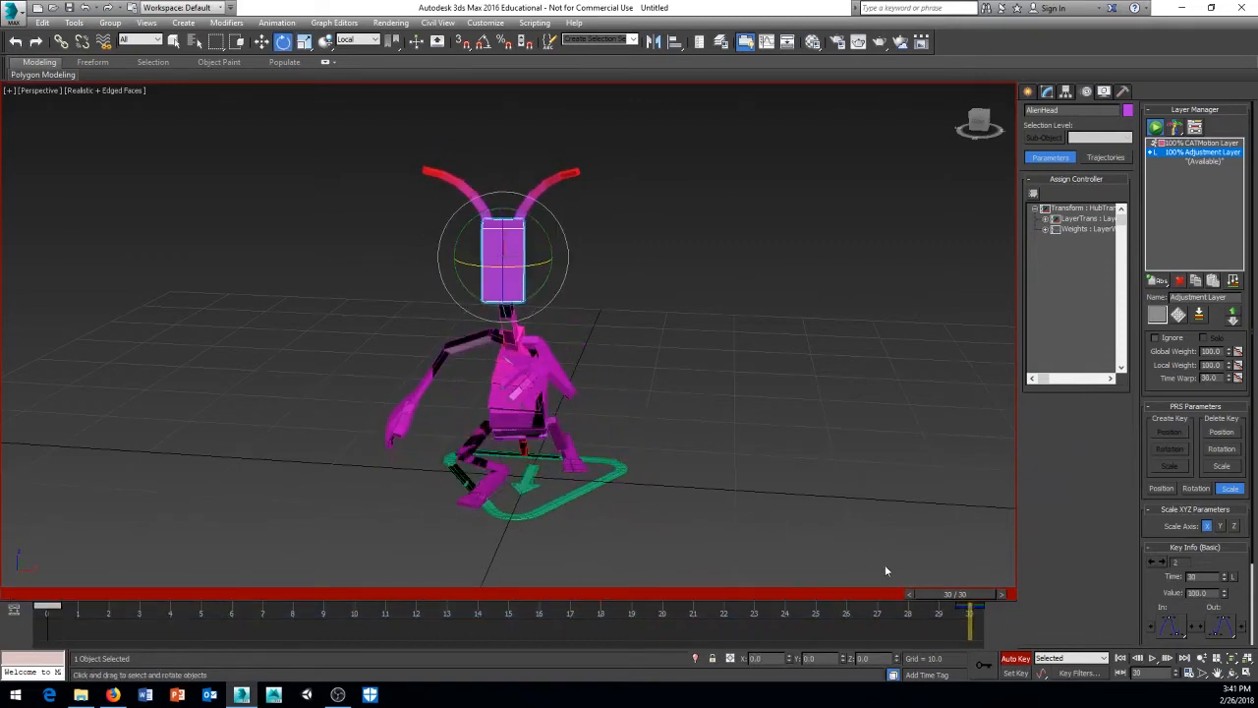
{"action": "left_click", "coordinate": [1152, 657]}
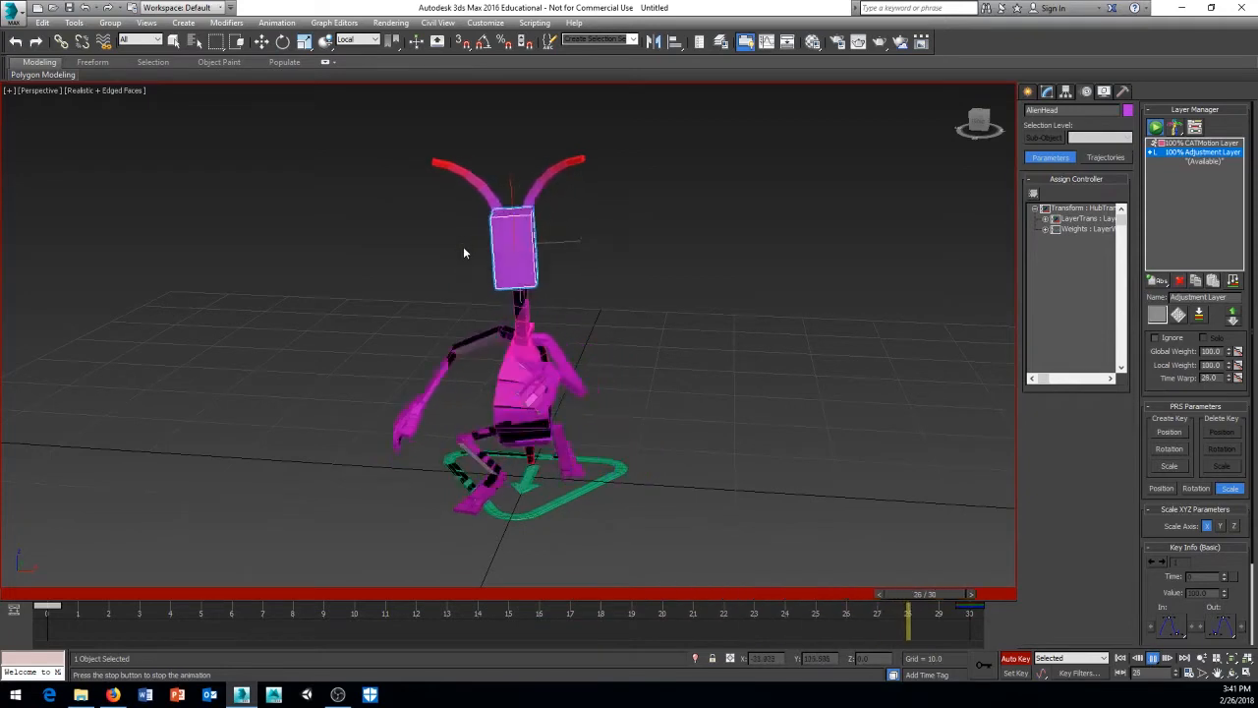
{"action": "left_click", "coordinate": [1153, 658]}
{"action": "left_click_drag", "start_coordinate": [710, 596], "coordinate": [1106, 661]}
{"action": "key", "text": "e"}
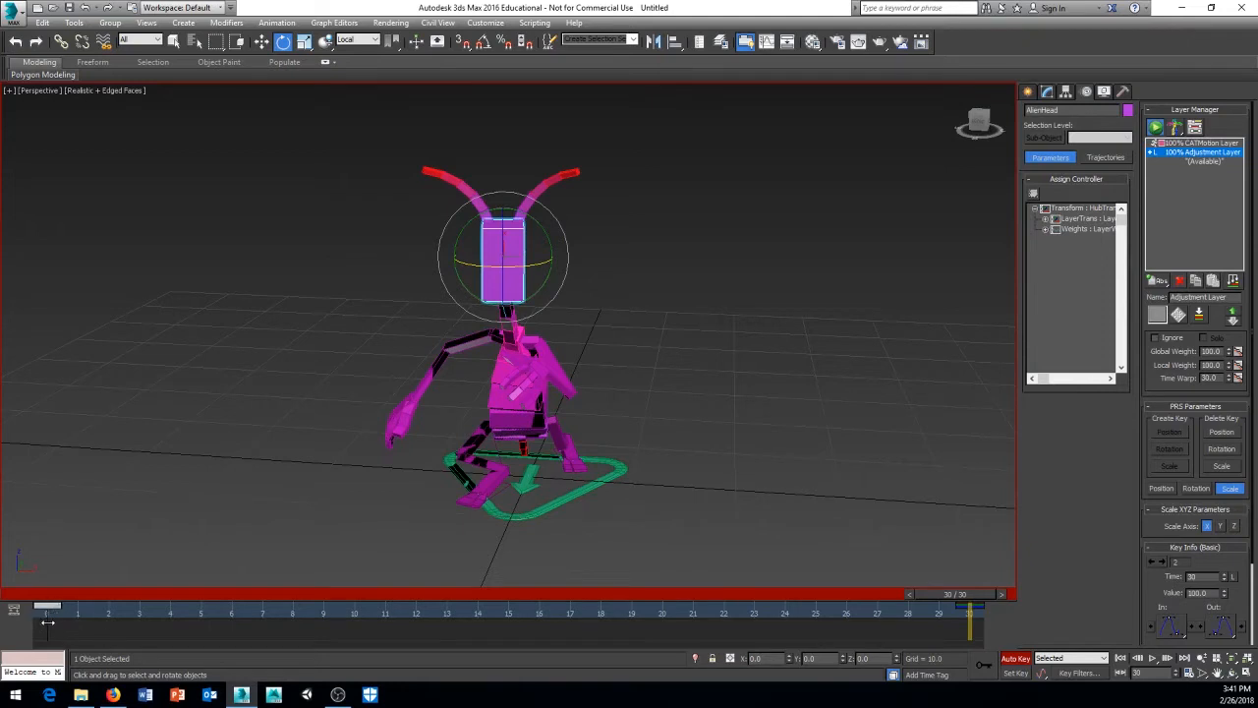
Copy the head's frame 0 key to frame 30, preview the loop and return to frame 0
{"action": "left_click_drag", "start_coordinate": [47, 621], "coordinate": [16, 613], "text": "shift"}
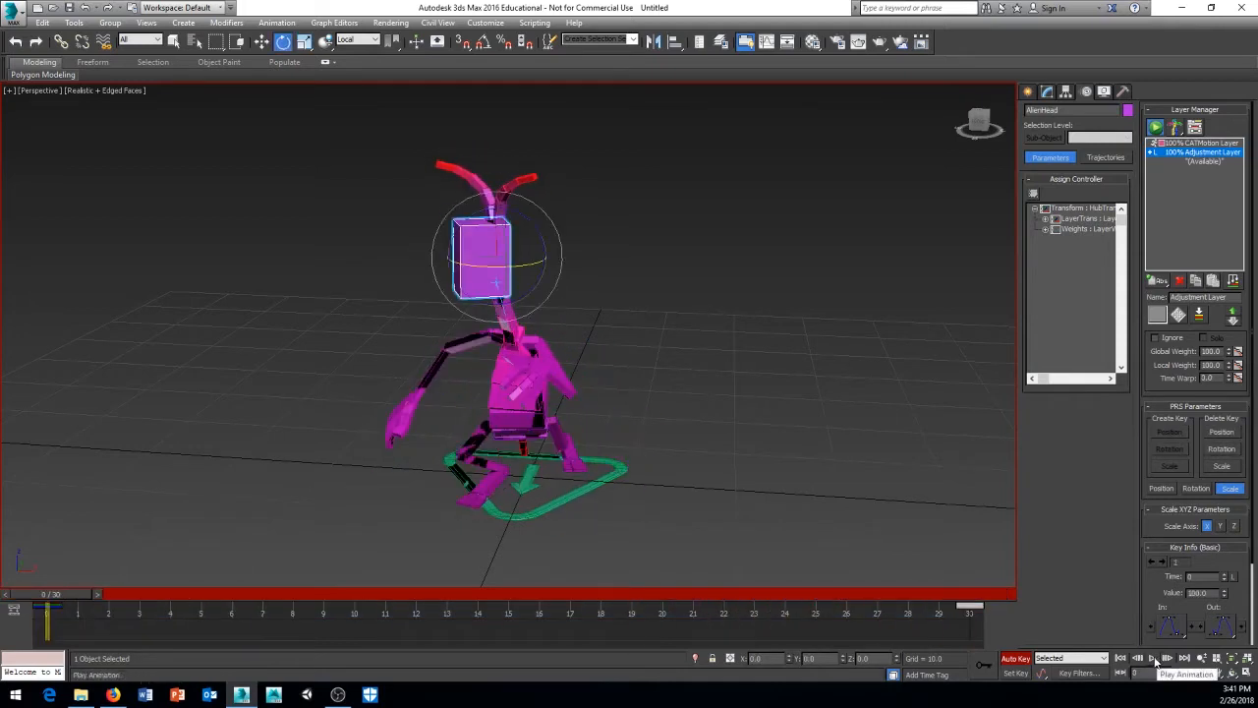
{"action": "left_click", "coordinate": [1153, 658]}
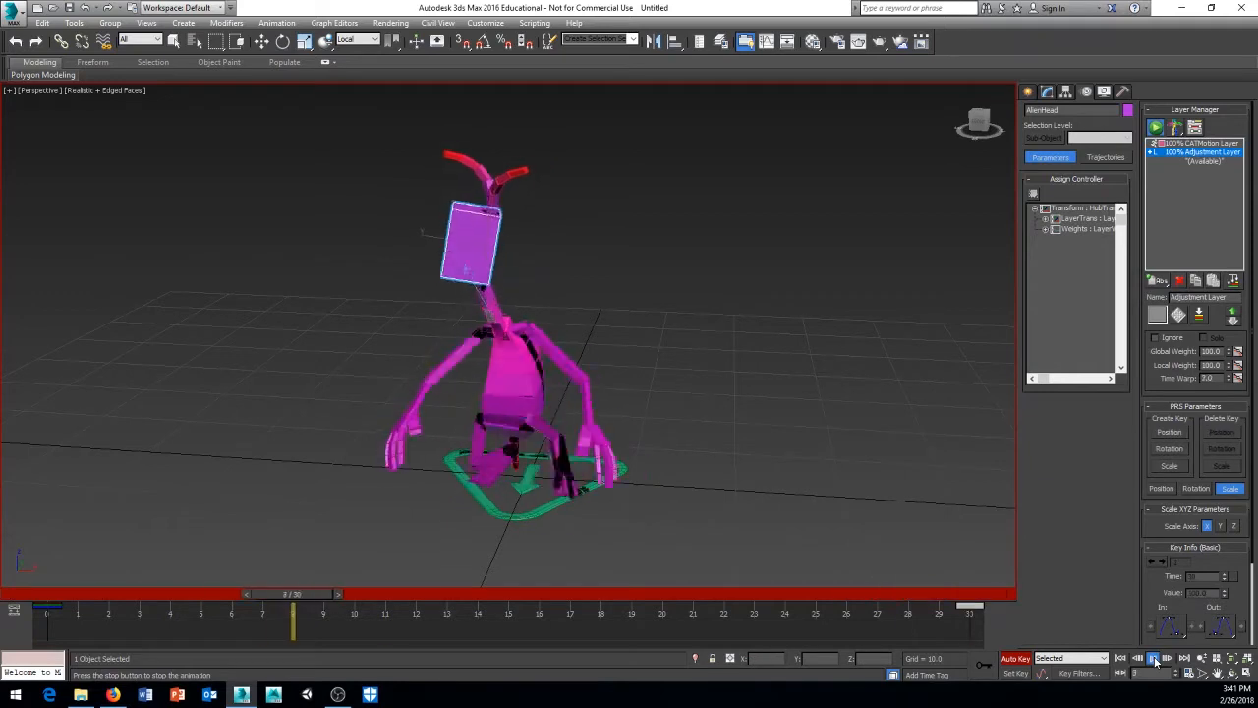
{"action": "left_click", "coordinate": [1156, 659]}
{"action": "key", "text": "e"}
{"action": "left_click_drag", "start_coordinate": [759, 593], "coordinate": [39, 593]}
Rework the head's sideways rotation at frame 0 and copy that key to frame 30
{"action": "middle_click_drag", "start_coordinate": [640, 383], "coordinate": [497, 268]}
{"action": "left_click_drag", "start_coordinate": [496, 291], "coordinate": [569, 298]}
{"action": "key", "text": "ctrl+z"}
{"action": "left_click_drag", "start_coordinate": [492, 288], "coordinate": [569, 301]}
{"action": "left_click_drag", "start_coordinate": [91, 646], "coordinate": [53, 651]}
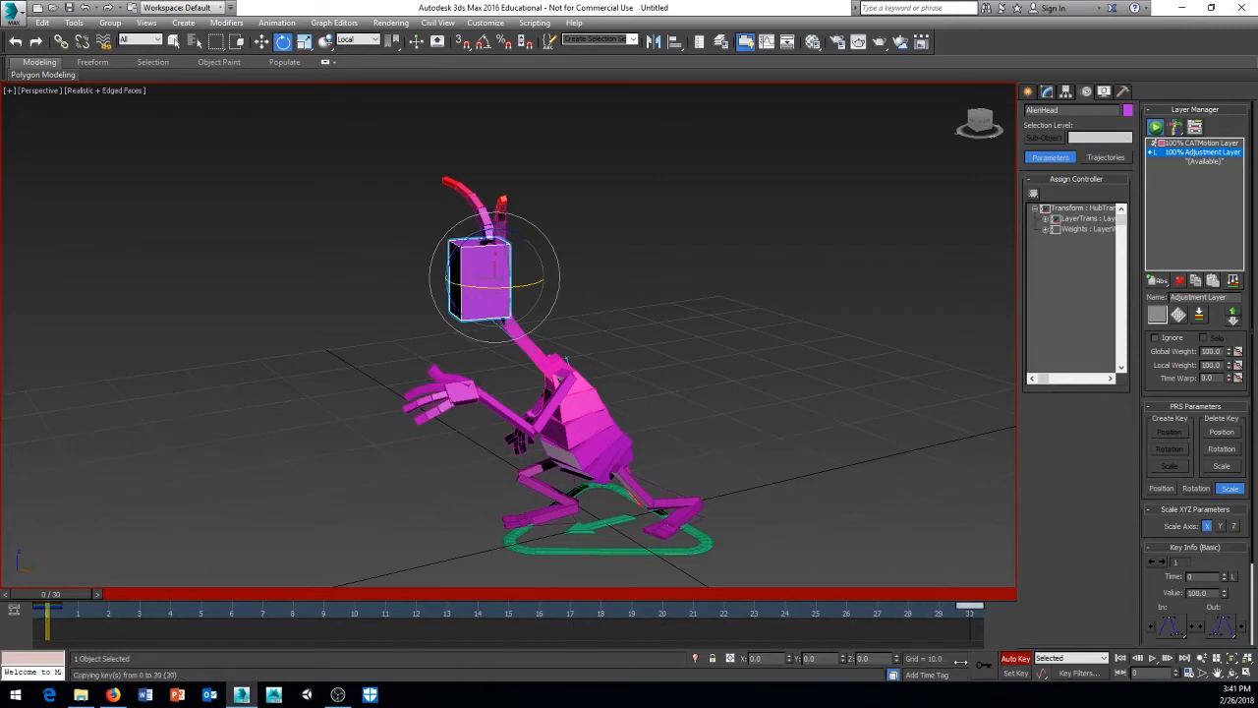
Rotate the head at frame 5 to add a key and check the following frames
{"action": "left_click_drag", "start_coordinate": [67, 600], "coordinate": [203, 616]}
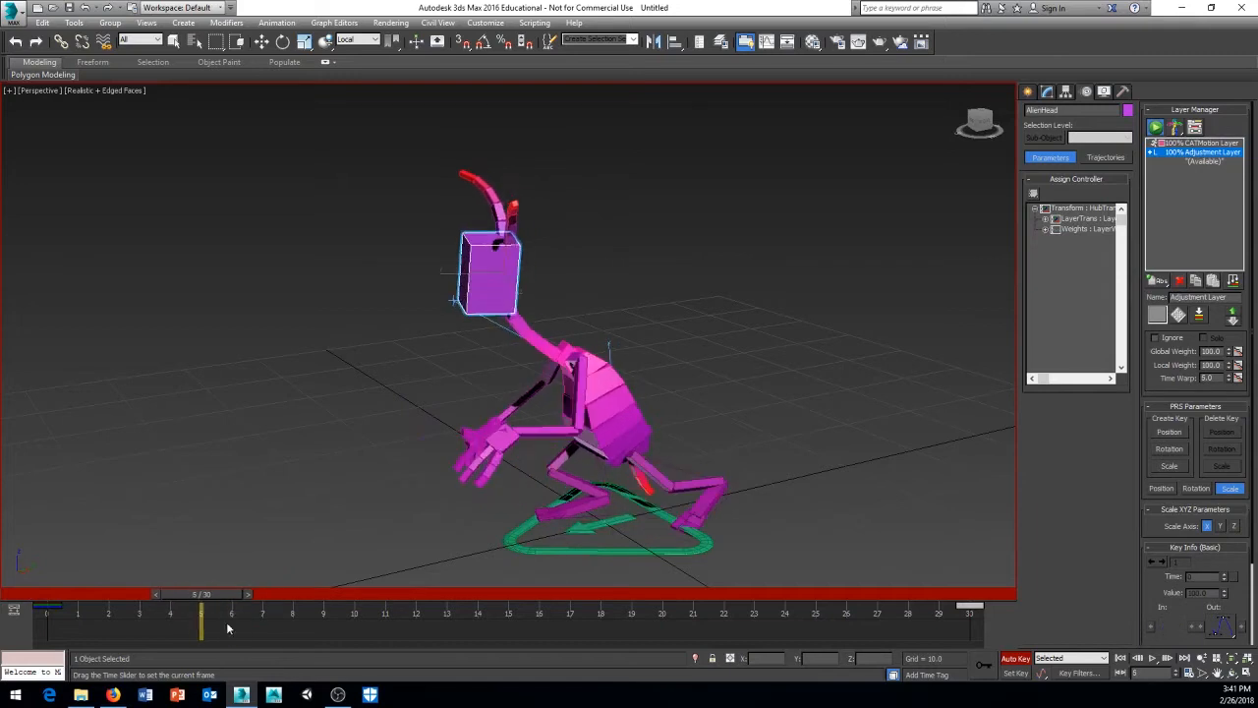
{"action": "key", "text": "e"}
{"action": "left_click_drag", "start_coordinate": [478, 291], "coordinate": [538, 254]}
{"action": "left_click_drag", "start_coordinate": [227, 595], "coordinate": [259, 634]}
{"action": "key", "text": "e"}
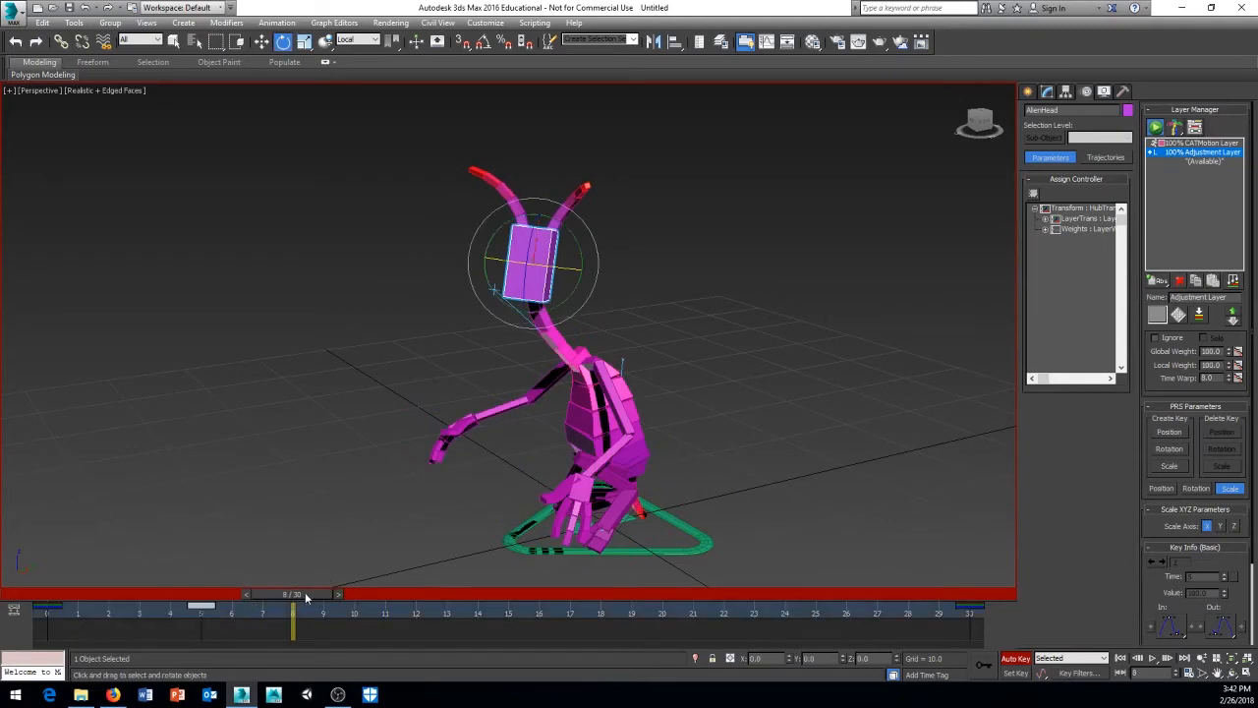
Copy the head's frame 5 key to frame 25 and preview the motion
{"action": "left_click_drag", "start_coordinate": [305, 592], "coordinate": [973, 626]}
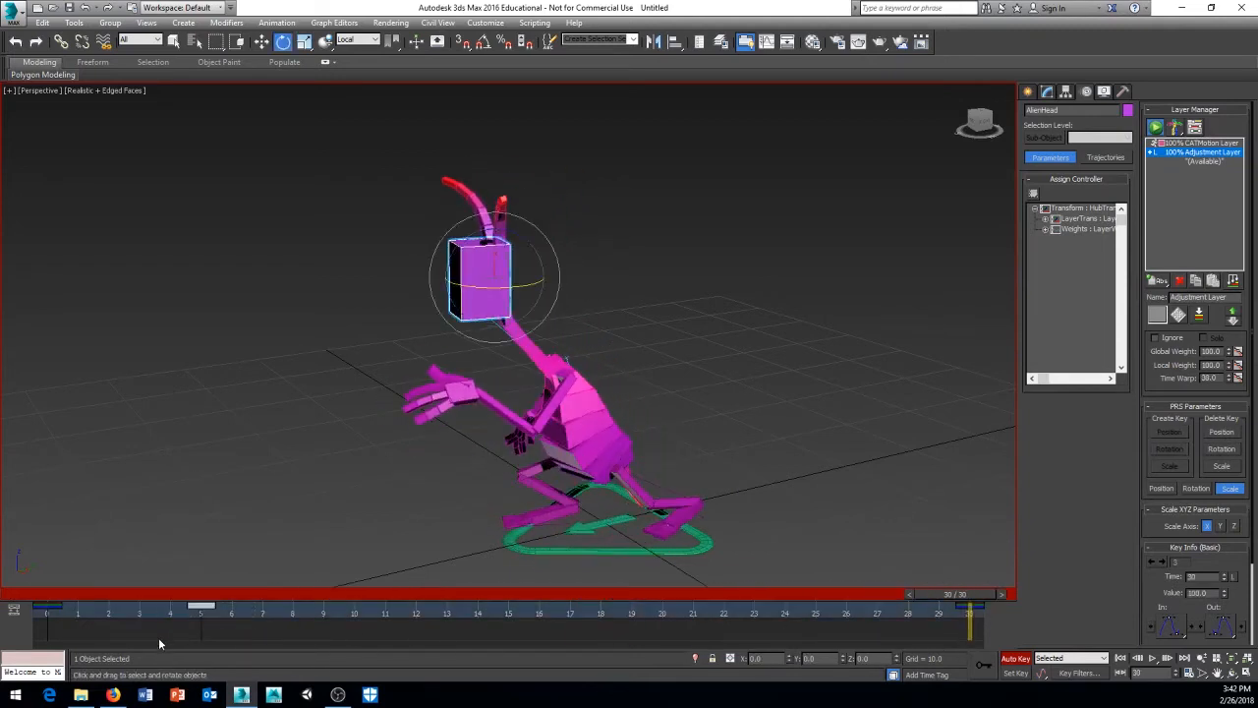
{"action": "left_click_drag", "start_coordinate": [196, 626], "coordinate": [809, 650], "text": "shift"}
{"action": "left_click", "coordinate": [1152, 657]}
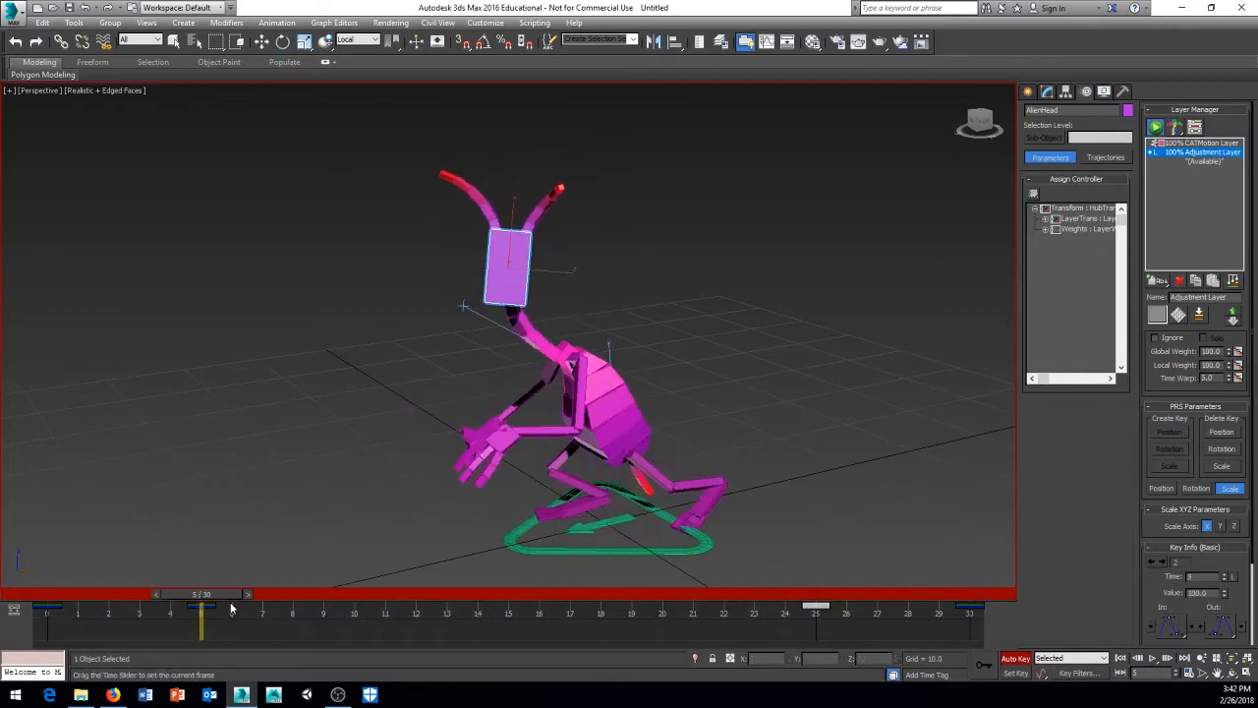
Adjust the head's rotation with new keys at frames 10, 15 and 21
{"action": "left_click_drag", "start_coordinate": [429, 616], "coordinate": [366, 616]}
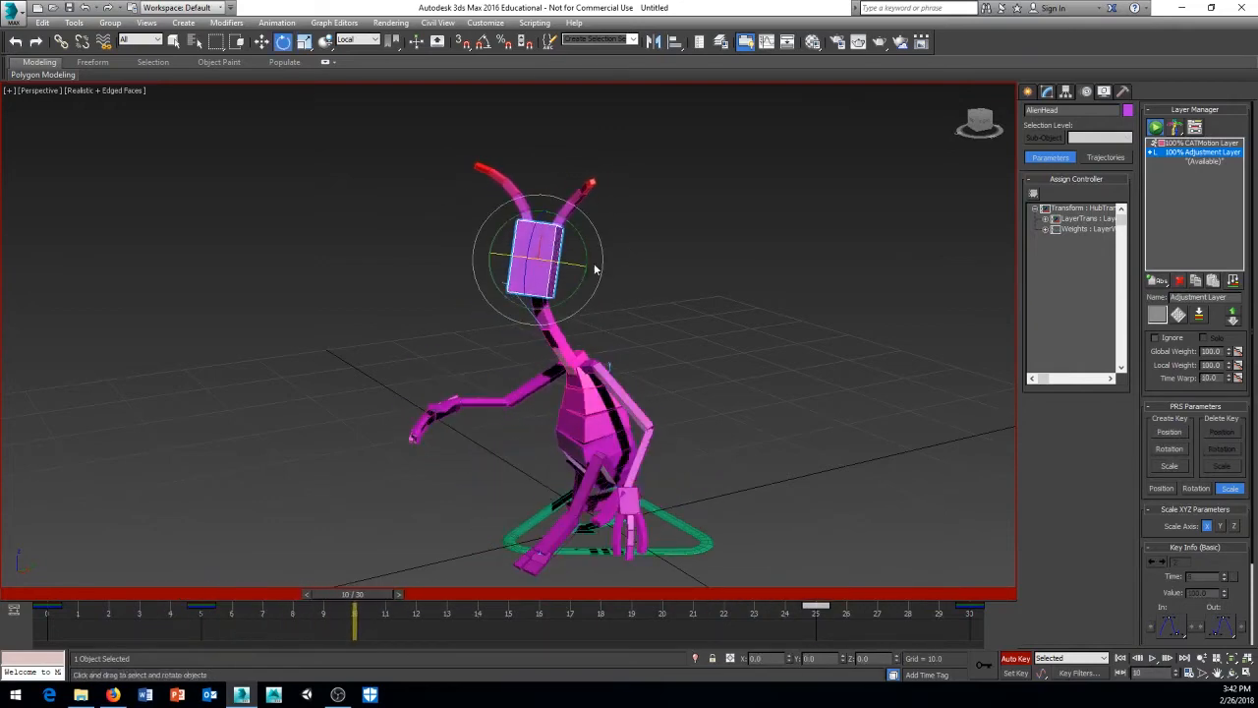
{"action": "left_click_drag", "start_coordinate": [563, 258], "coordinate": [519, 232]}
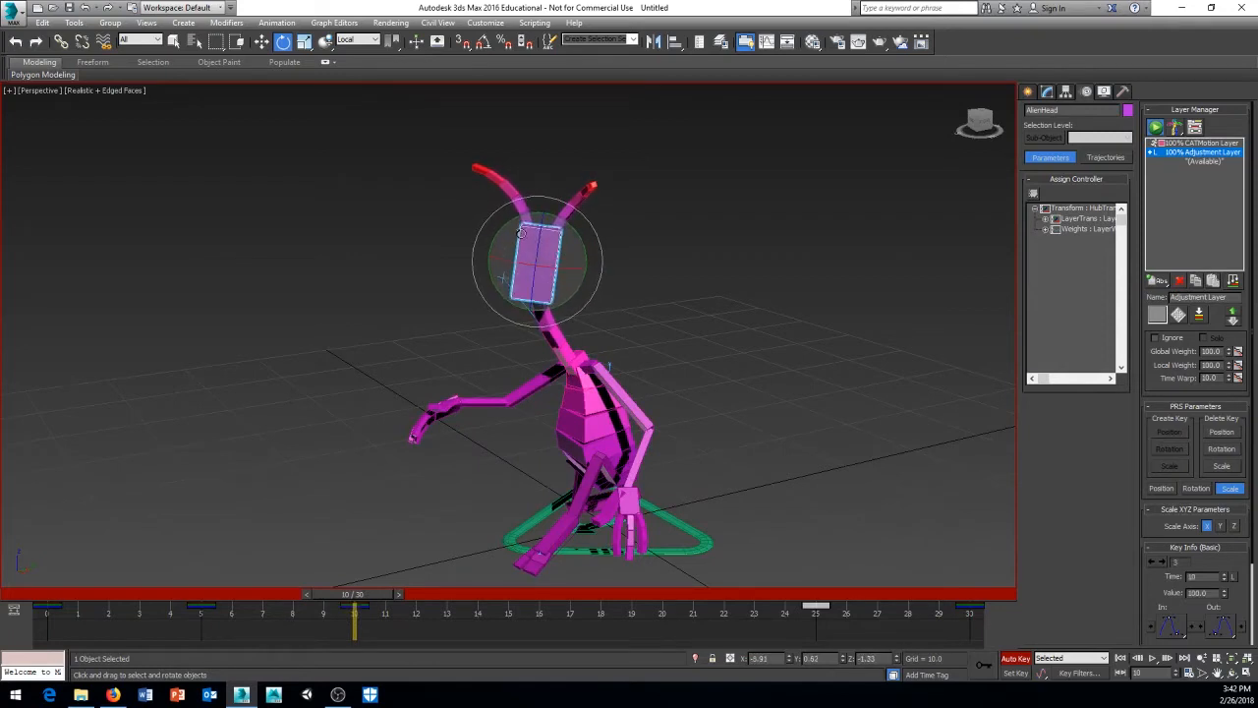
{"action": "left_click_drag", "start_coordinate": [384, 601], "coordinate": [538, 601]}
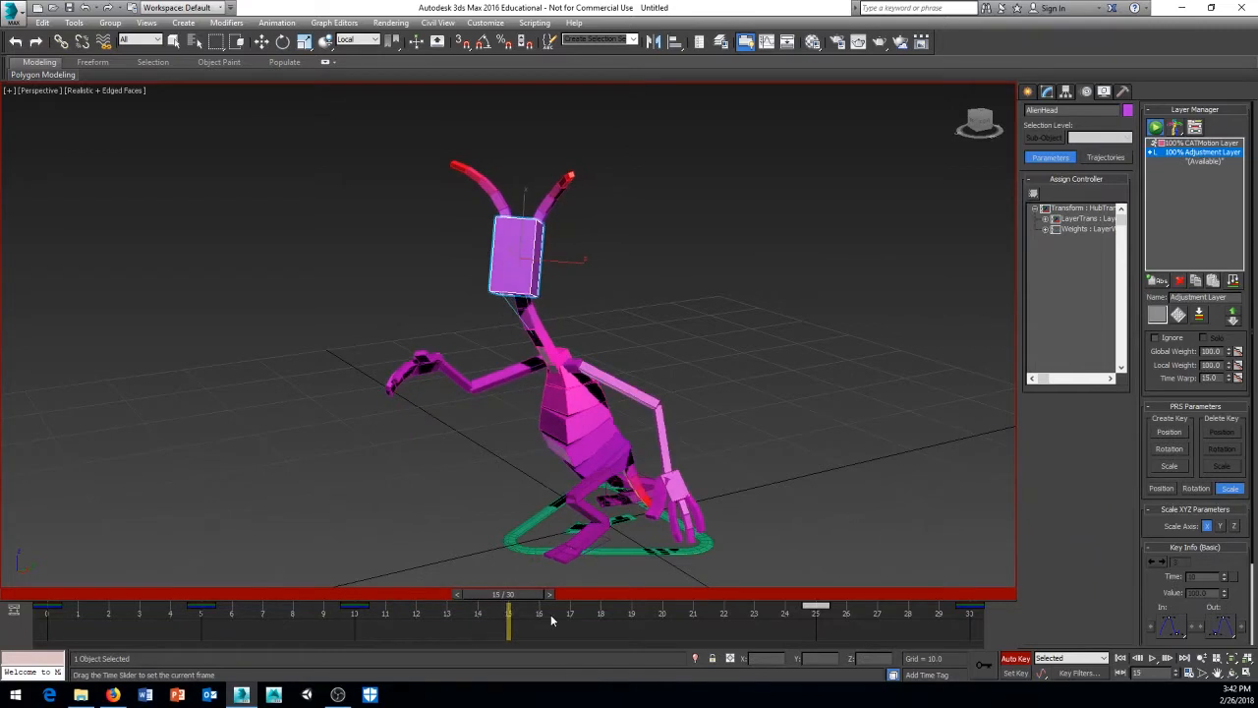
{"action": "left_click_drag", "start_coordinate": [531, 280], "coordinate": [513, 278]}
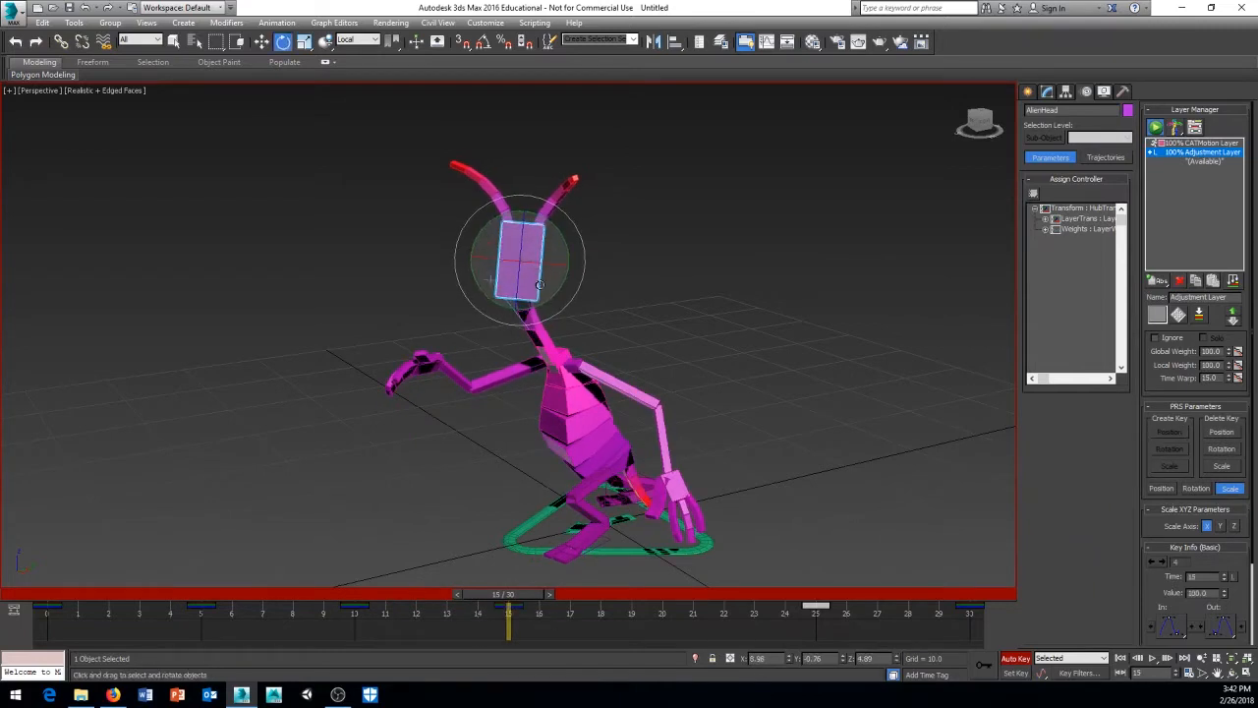
{"action": "left_click_drag", "start_coordinate": [523, 596], "coordinate": [699, 592]}
{"action": "left_click_drag", "start_coordinate": [547, 277], "coordinate": [549, 285]}
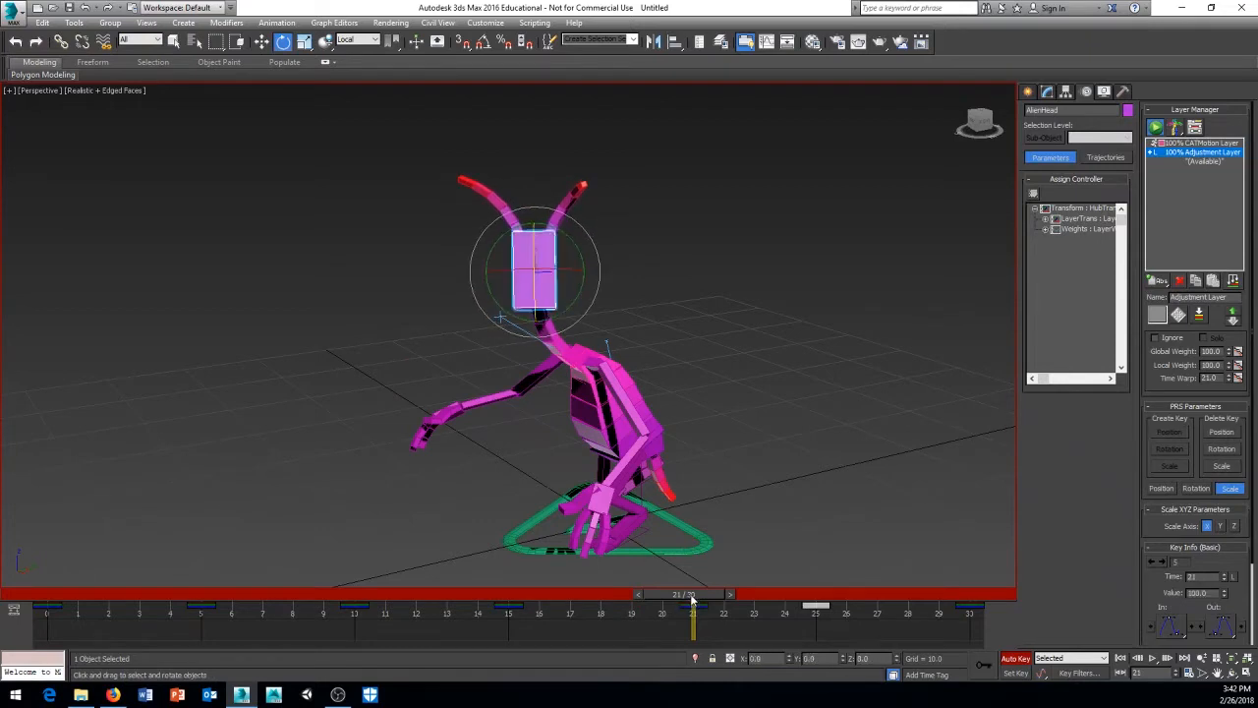
Play back and scrub through the head animation to review it, ending at frame 0
{"action": "key", "text": "slash"}
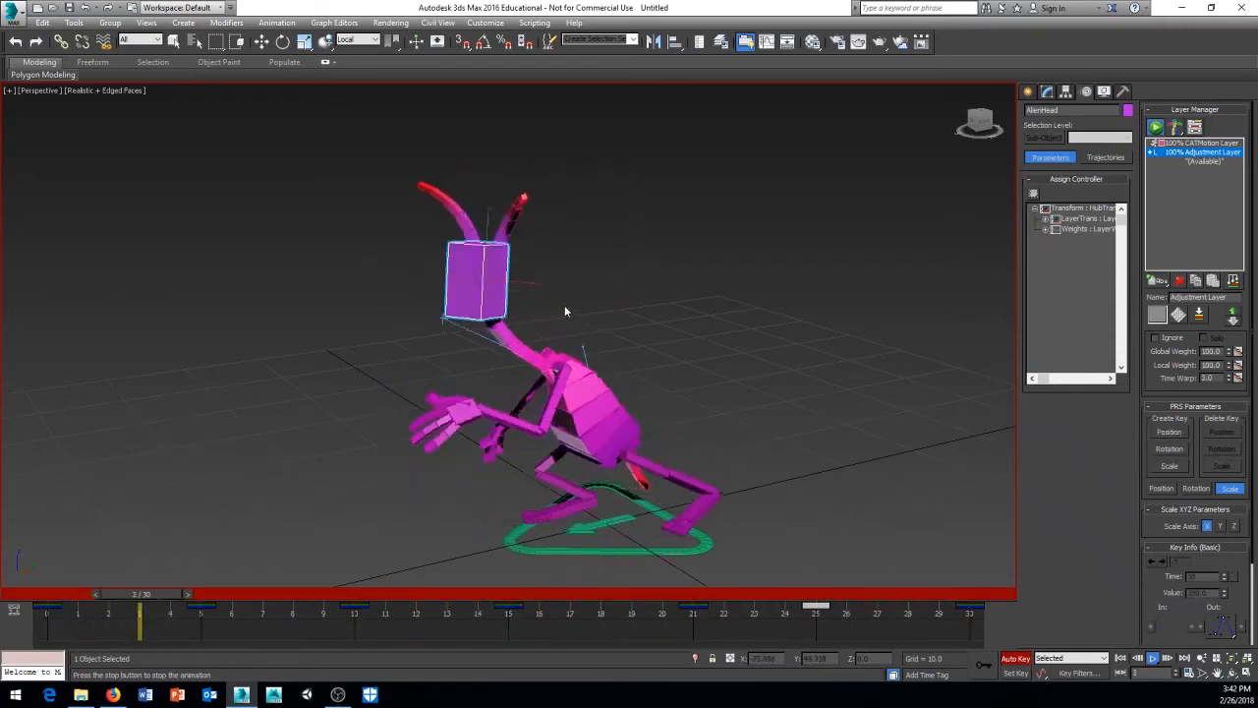
{"action": "key", "text": "slash"}
{"action": "key", "text": "e"}
{"action": "left_click_drag", "start_coordinate": [217, 595], "coordinate": [870, 633]}
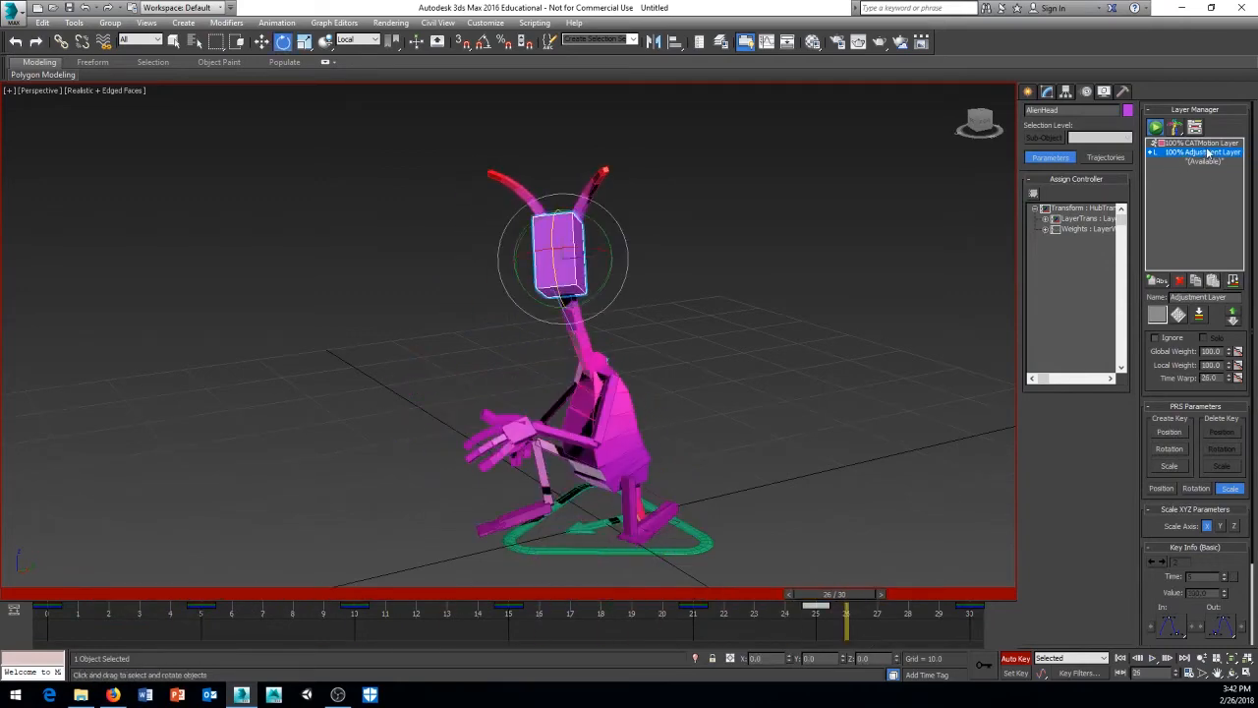
{"action": "key", "text": "slash"}
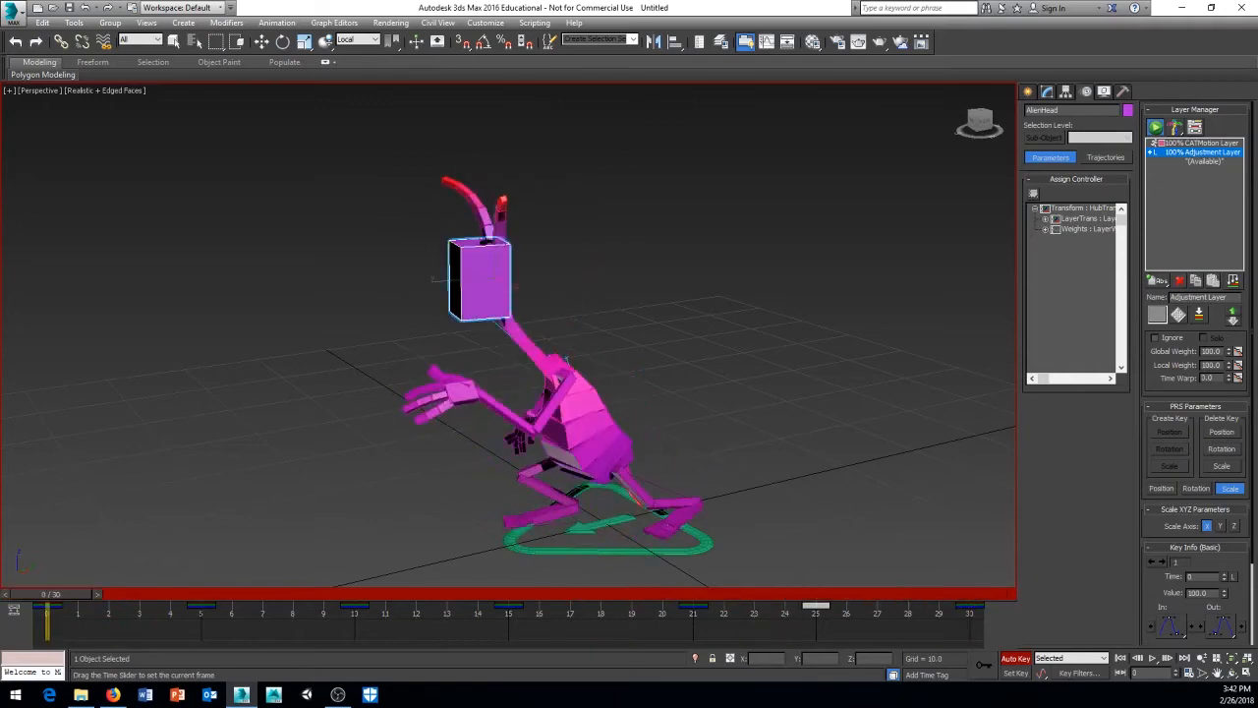
{"action": "key", "text": "slash"}
{"action": "left_click_drag", "start_coordinate": [59, 594], "coordinate": [362, 609]}
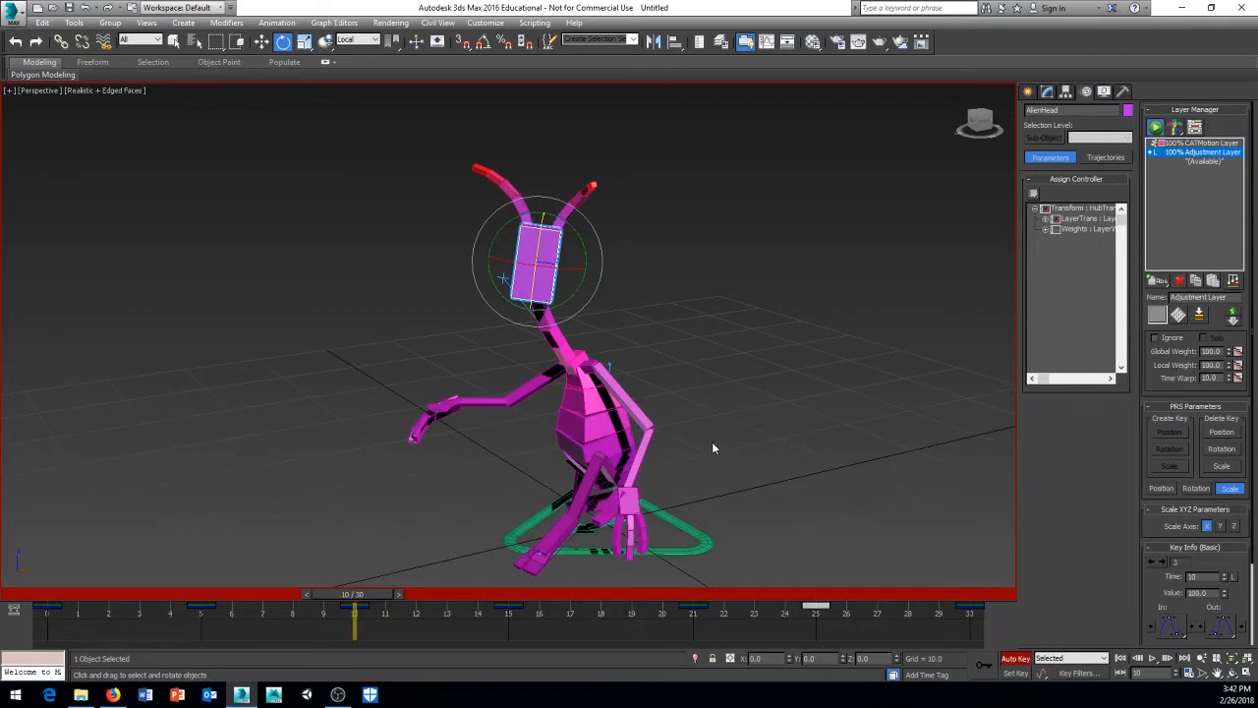
{"action": "left_click_drag", "start_coordinate": [367, 601], "coordinate": [41, 594]}
{"action": "key", "text": "e"}
Select the bones of the alien's right arm and hand, set their keys at frames 0 and 30, and go to frame 7
{"action": "middle_click_drag", "start_coordinate": [418, 494], "coordinate": [579, 508]}
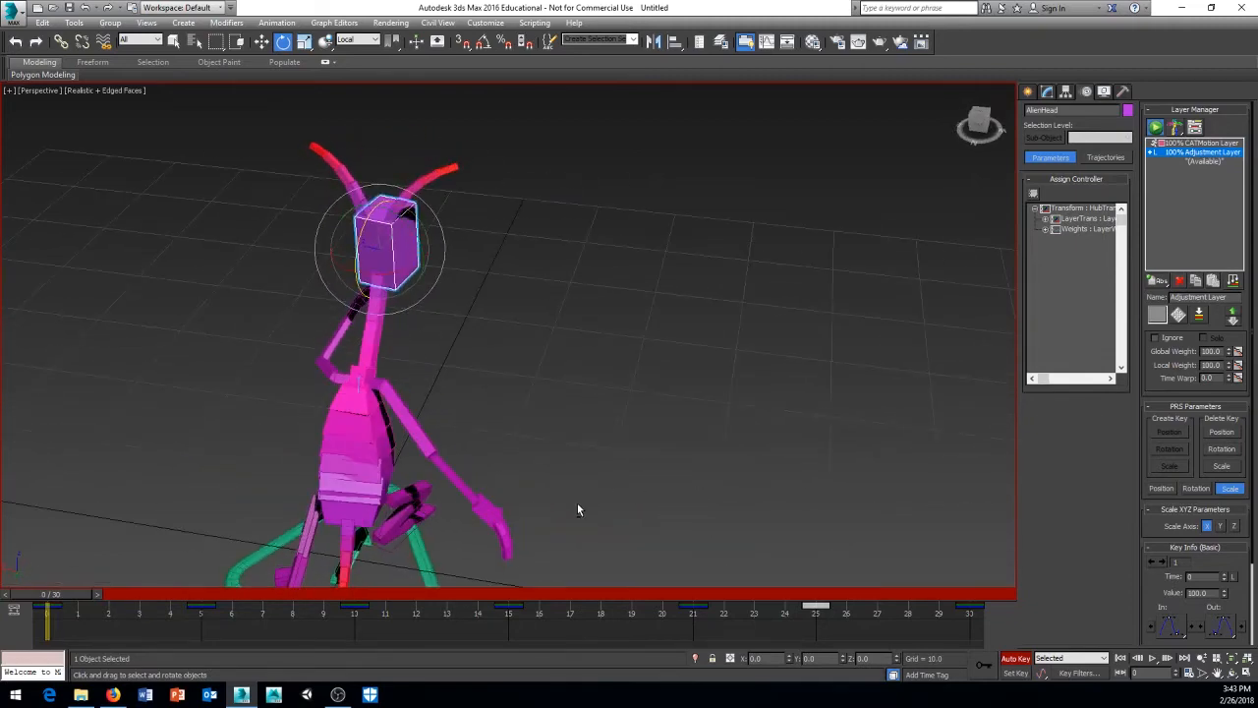
{"action": "double_click", "coordinate": [490, 549]}
{"action": "middle_click_drag", "start_coordinate": [490, 550], "coordinate": [550, 518], "text": "alt"}
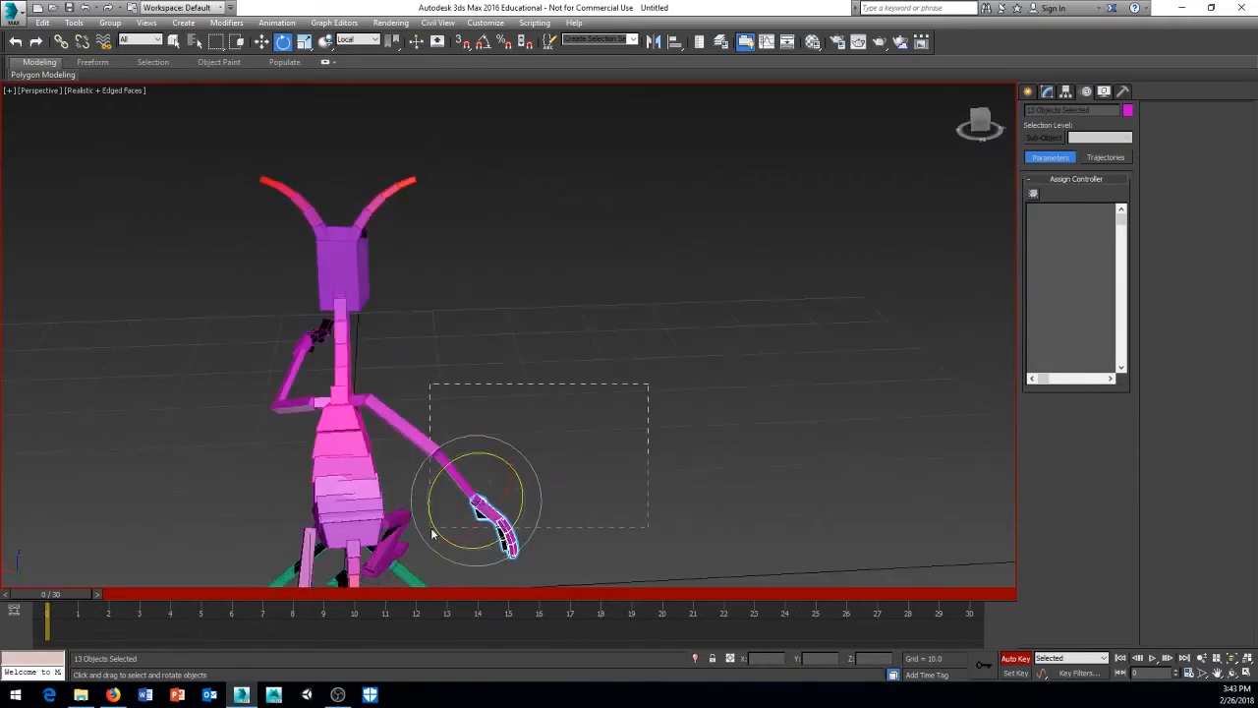
{"action": "left_click_drag", "start_coordinate": [431, 529], "coordinate": [429, 530]}
{"action": "left_click", "coordinate": [370, 417], "text": "ctrl"}
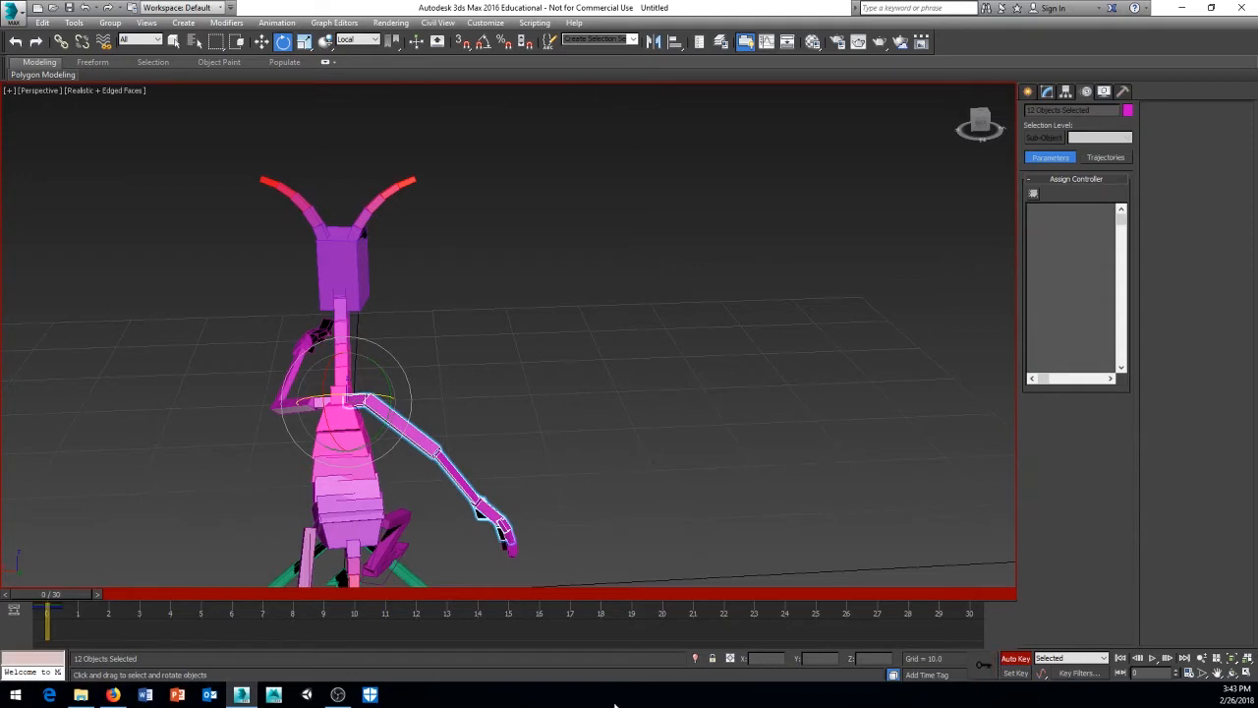
{"action": "left_click_drag", "start_coordinate": [82, 599], "coordinate": [299, 616]}
Select the alien's right palm and raise it at frame 8 so the arm lifts in front of the body
{"action": "middle_click_drag", "start_coordinate": [369, 466], "coordinate": [272, 510], "text": "alt"}
{"action": "left_click", "coordinate": [341, 543]}
{"action": "middle_click_drag", "start_coordinate": [341, 542], "coordinate": [516, 558], "text": "alt"}
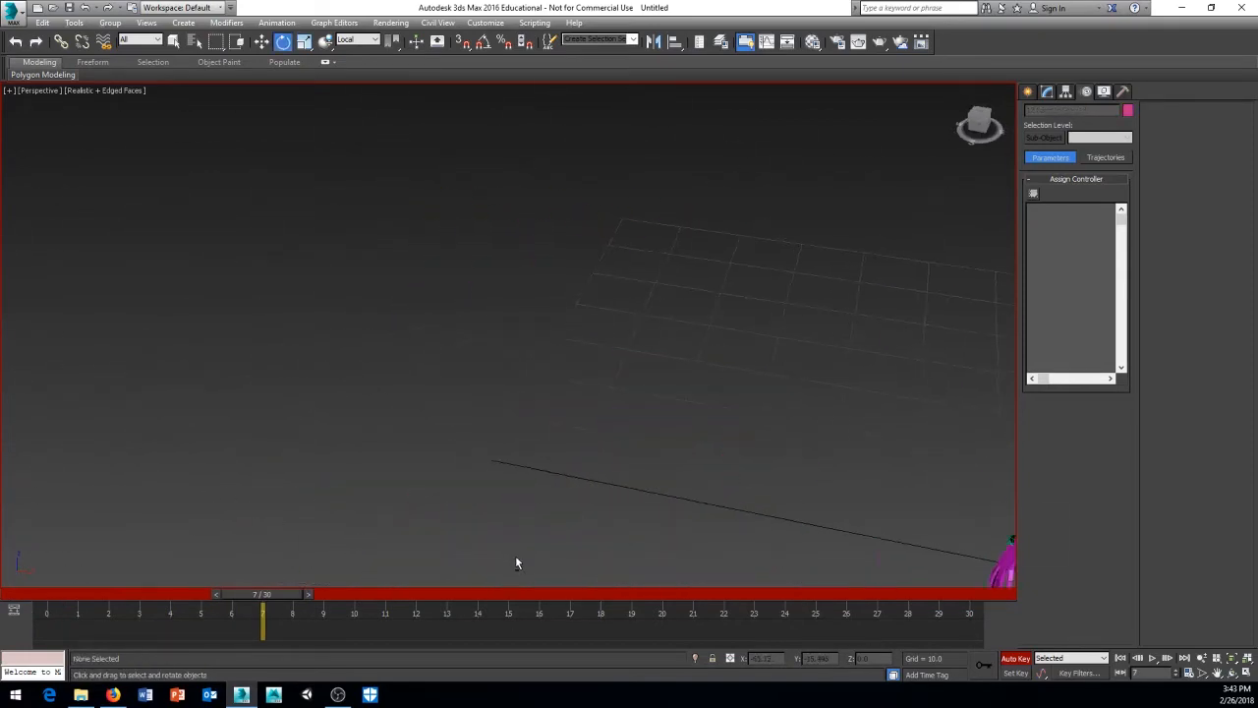
{"action": "middle_click_drag", "start_coordinate": [812, 551], "coordinate": [575, 517]}
{"action": "left_click", "coordinate": [723, 517]}
{"action": "middle_click_drag", "start_coordinate": [669, 530], "coordinate": [491, 517]}
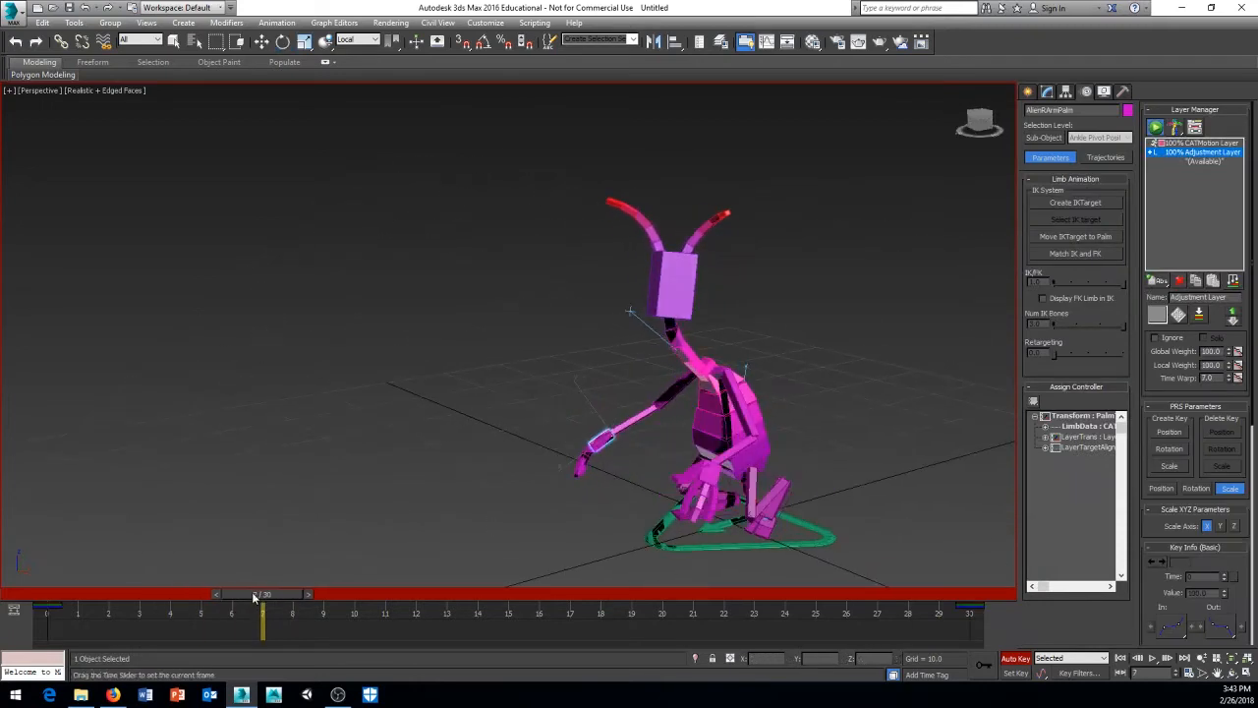
{"action": "left_click_drag", "start_coordinate": [252, 592], "coordinate": [278, 593]}
{"action": "key", "text": "e"}
{"action": "middle_click_drag", "start_coordinate": [598, 518], "coordinate": [634, 452], "text": "alt"}
{"action": "key", "text": "w"}
{"action": "left_click_drag", "start_coordinate": [626, 406], "coordinate": [544, 407]}
Rotate the right palm at frame 8 so the hand tilts with its fingers pointing up
{"action": "right_click", "coordinate": [615, 431]}
{"action": "left_click", "coordinate": [634, 449]}
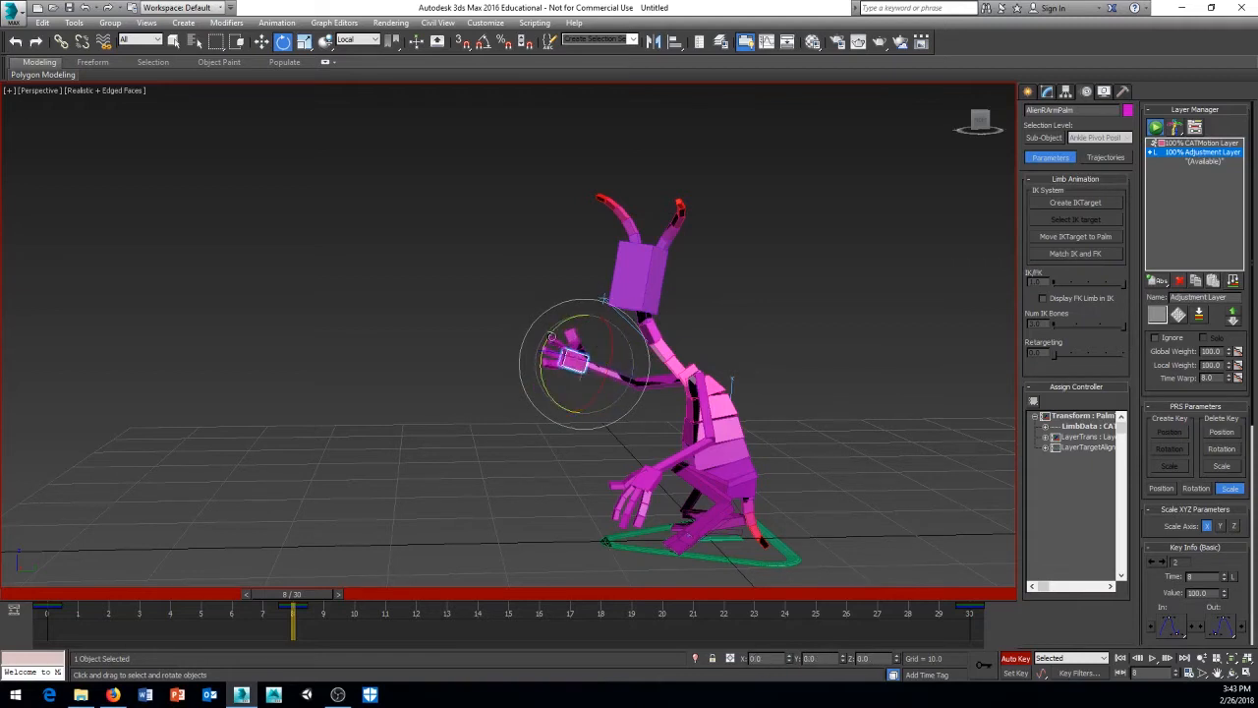
{"action": "left_click_drag", "start_coordinate": [552, 336], "coordinate": [582, 331]}
{"action": "left_click_drag", "start_coordinate": [573, 391], "coordinate": [560, 389]}
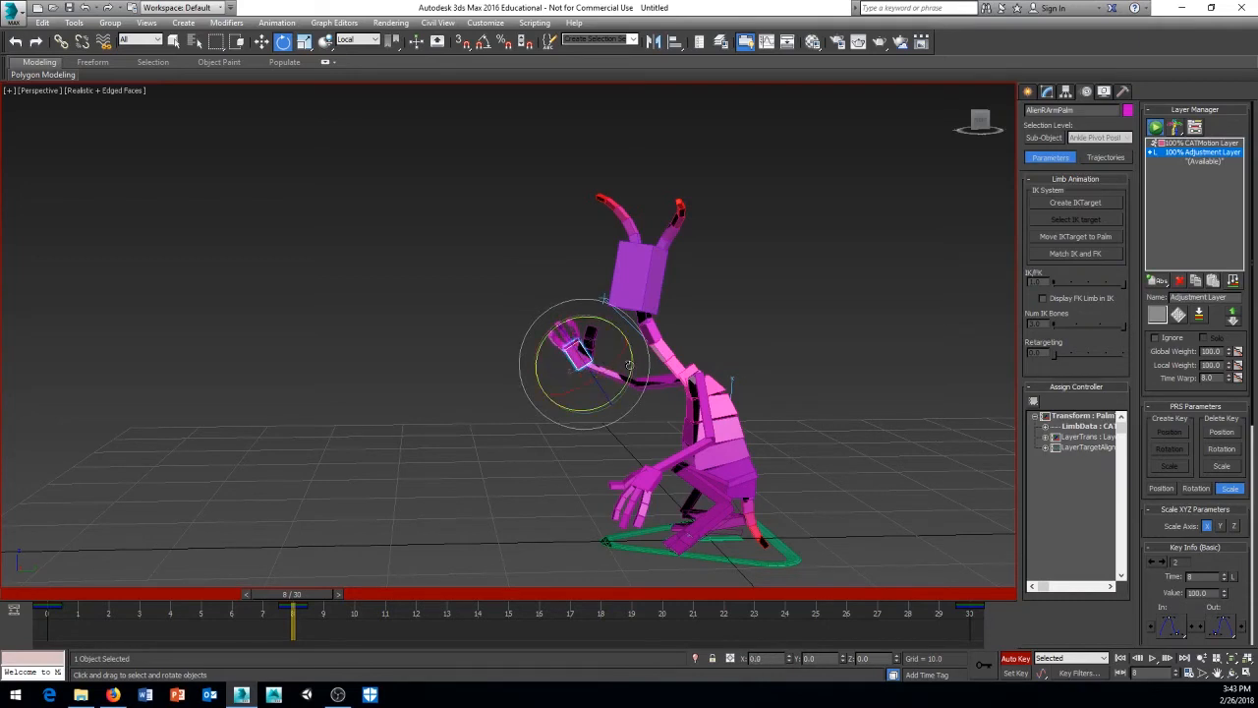
Apply the Digit Manager's Peace preset pose to the right hand at frame 8
{"action": "left_click_drag", "start_coordinate": [1152, 592], "coordinate": [1158, 183]}
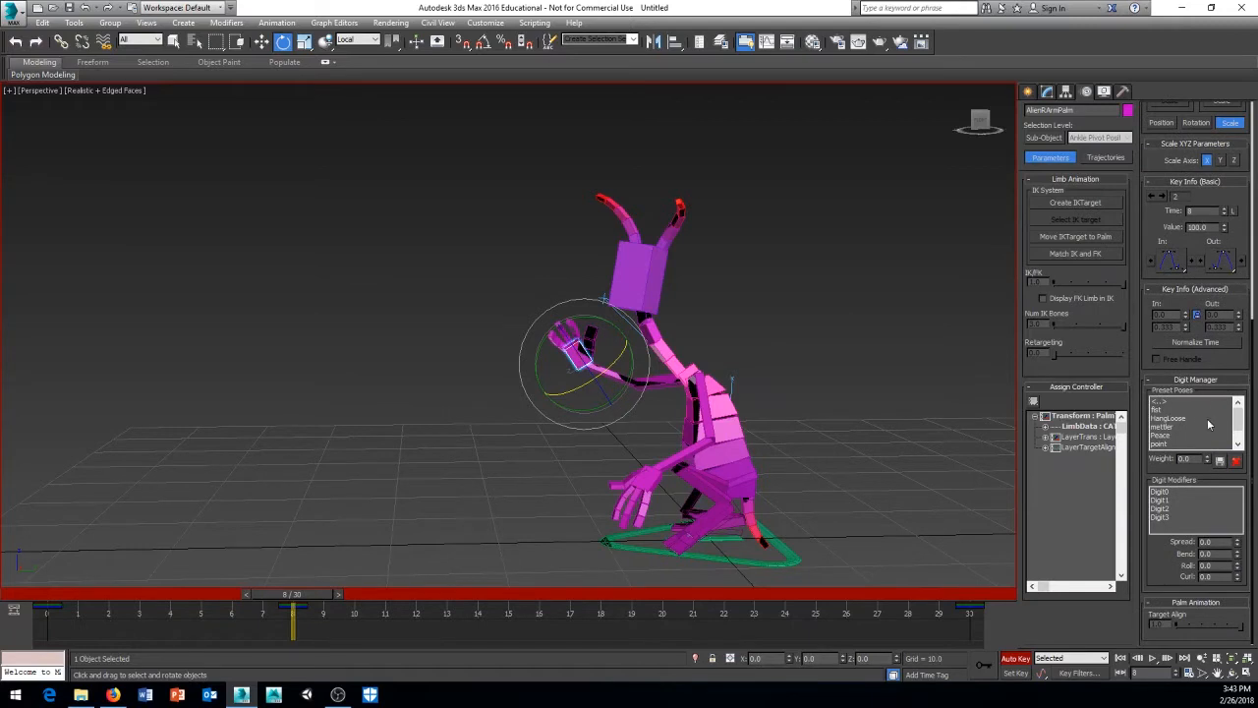
{"action": "left_click_drag", "start_coordinate": [1239, 427], "coordinate": [1238, 453]}
{"action": "mouse_move", "coordinate": [1237, 426]}
{"action": "left_mouse_down"}
{"action": "mouse_move", "coordinate": [1239, 415]}
{"action": "mouse_move", "coordinate": [1239, 426]}
{"action": "left_mouse_up"}
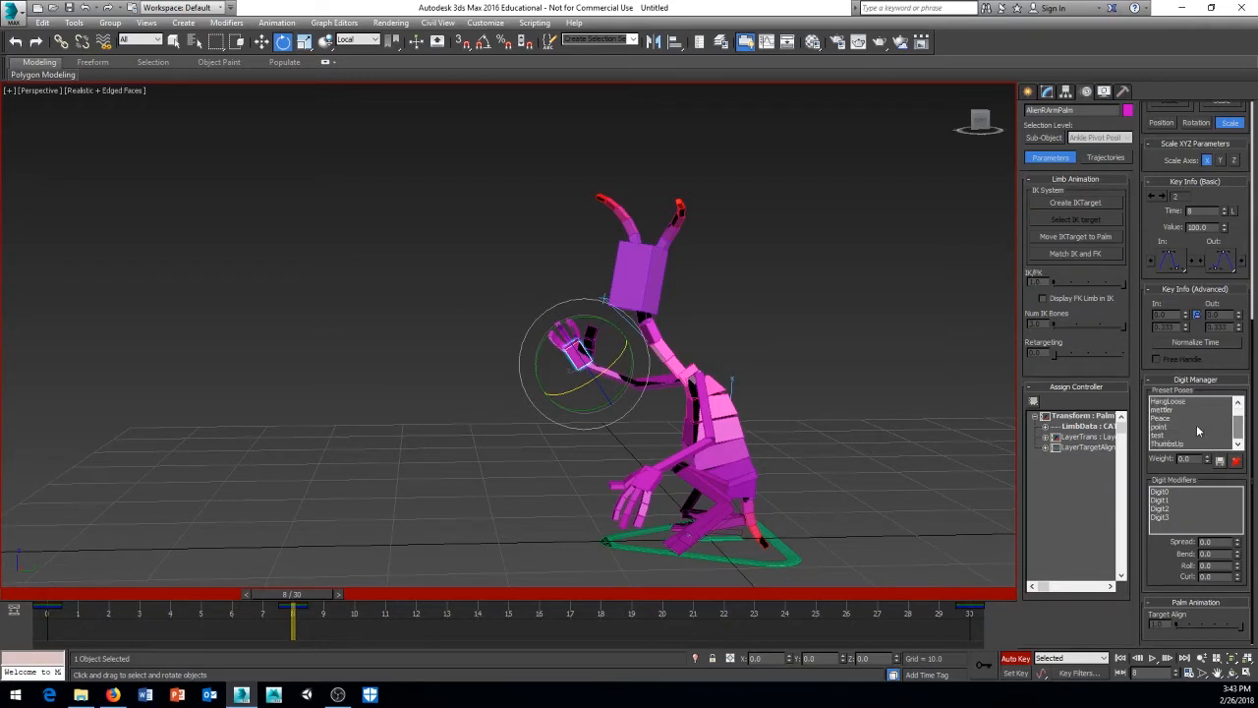
{"action": "left_click", "coordinate": [1164, 420]}
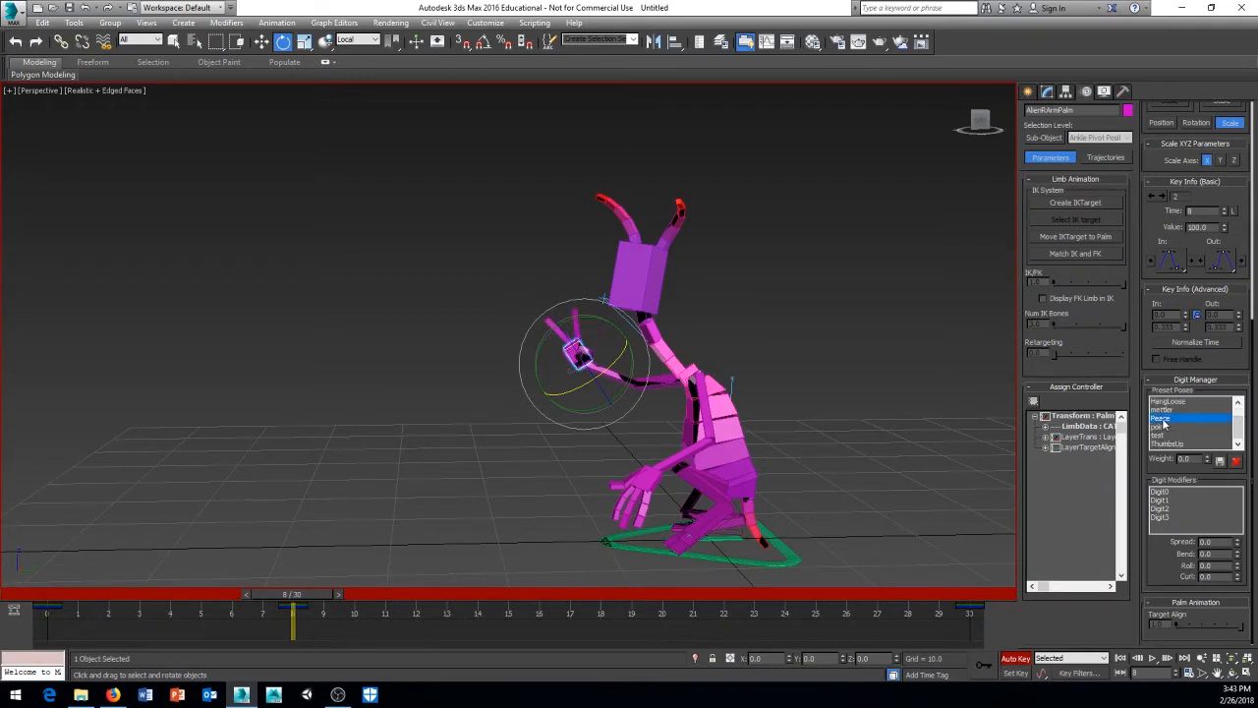
Go to frame 24 and select all the bones of the alien's right arm and hand
{"action": "middle_click_drag", "start_coordinate": [521, 506], "coordinate": [916, 456]}
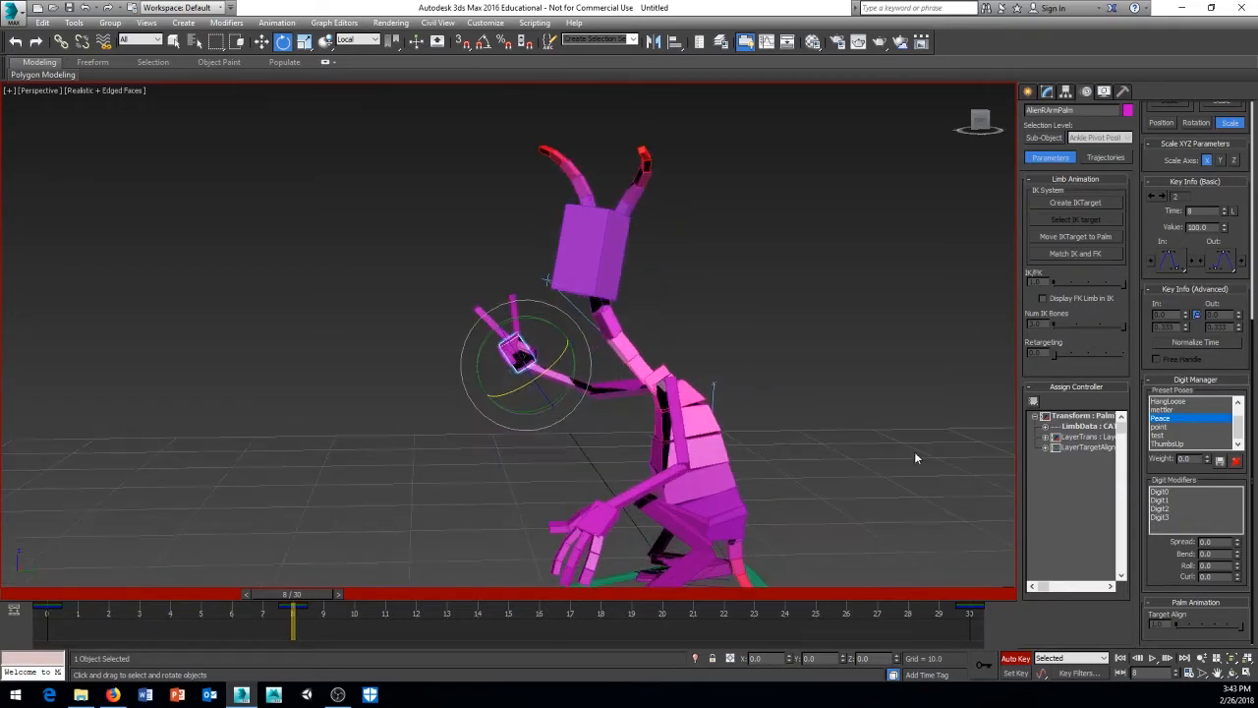
{"action": "middle_click_drag", "start_coordinate": [557, 474], "coordinate": [561, 470], "text": "alt"}
{"action": "left_click_drag", "start_coordinate": [302, 601], "coordinate": [783, 636]}
{"action": "key", "text": "e"}
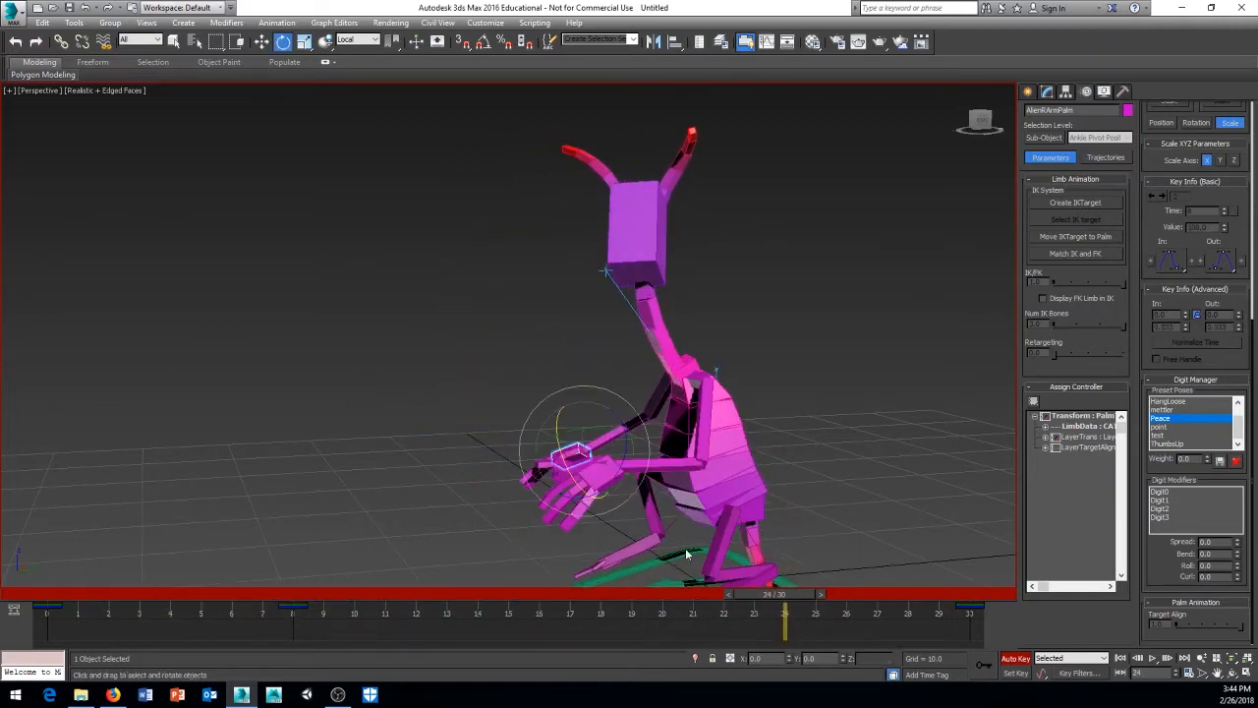
{"action": "middle_click_drag", "start_coordinate": [649, 536], "coordinate": [718, 536], "text": "alt"}
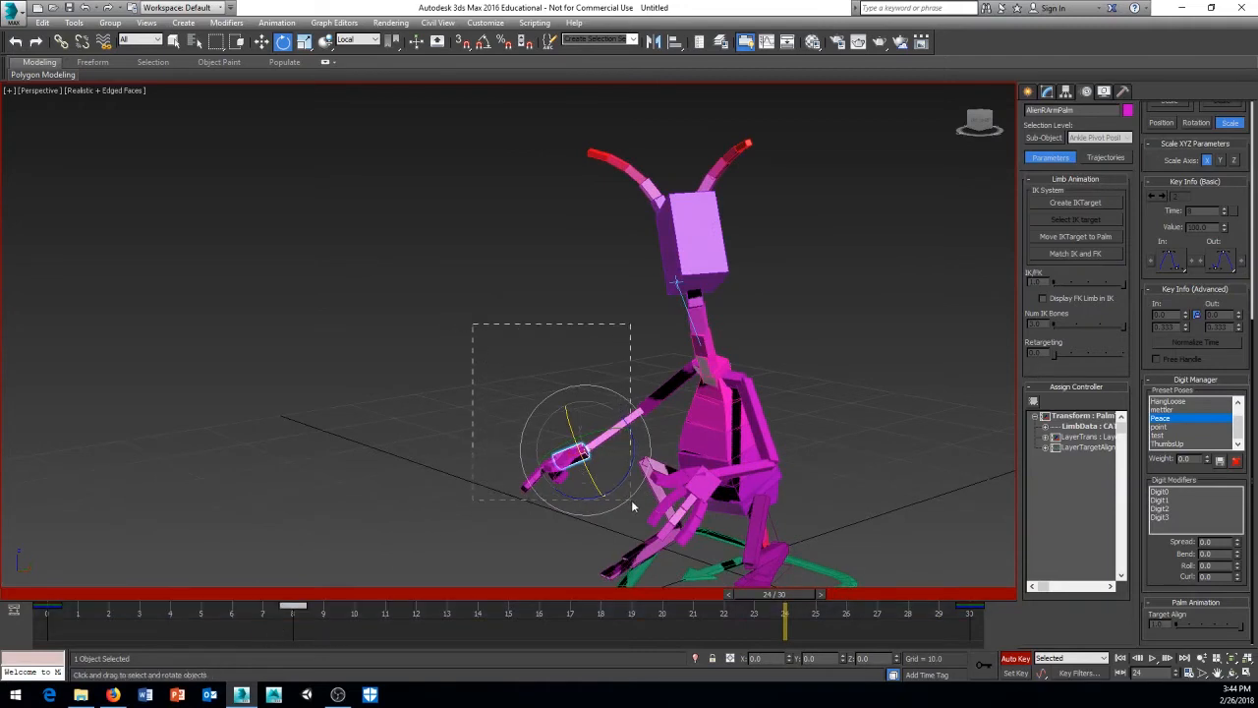
{"action": "left_click_drag", "start_coordinate": [631, 499], "coordinate": [629, 502]}
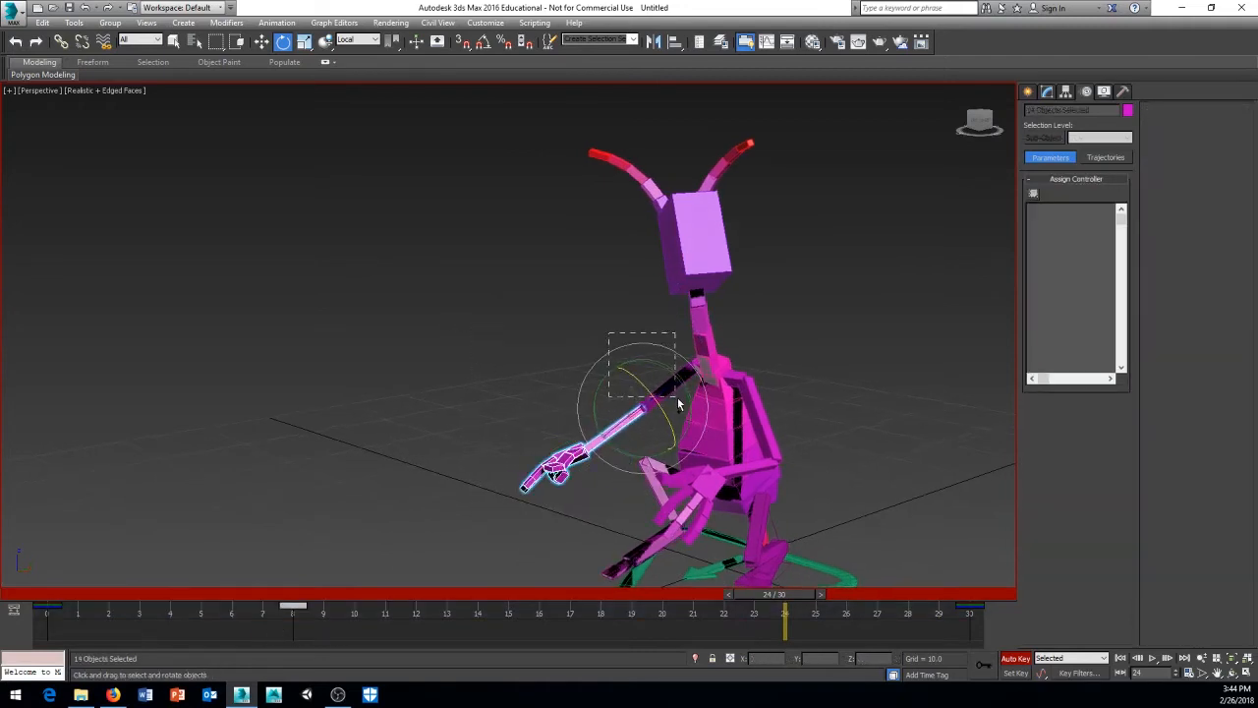
{"action": "left_click_drag", "start_coordinate": [679, 403], "coordinate": [679, 403], "text": "ctrl"}
Copy the right arm and hand keys from frame 8 to frame 24 and scrub through the motion
{"action": "left_click_drag", "start_coordinate": [293, 609], "coordinate": [768, 638], "text": "shift"}
{"action": "key", "text": "e"}
{"action": "middle_click_drag", "start_coordinate": [531, 497], "coordinate": [547, 517], "text": "alt"}
{"action": "left_click_drag", "start_coordinate": [764, 596], "coordinate": [281, 594]}
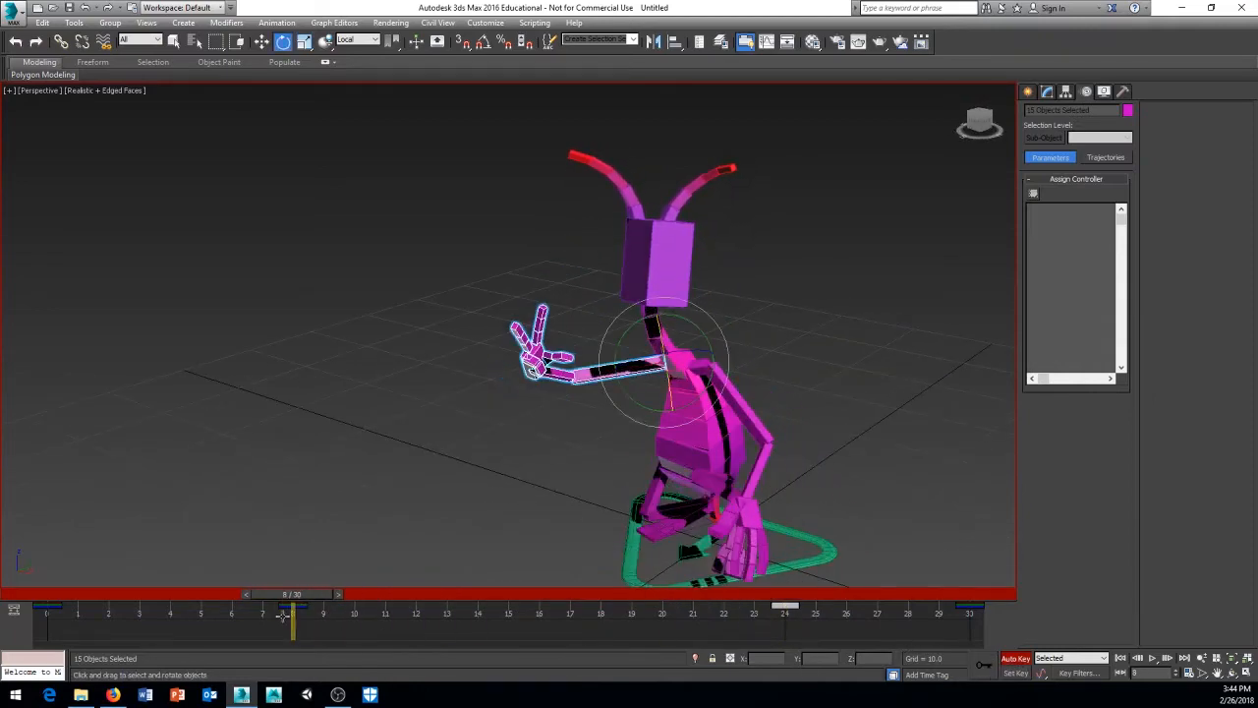
{"action": "left_click_drag", "start_coordinate": [292, 608], "coordinate": [771, 627], "text": "shift"}
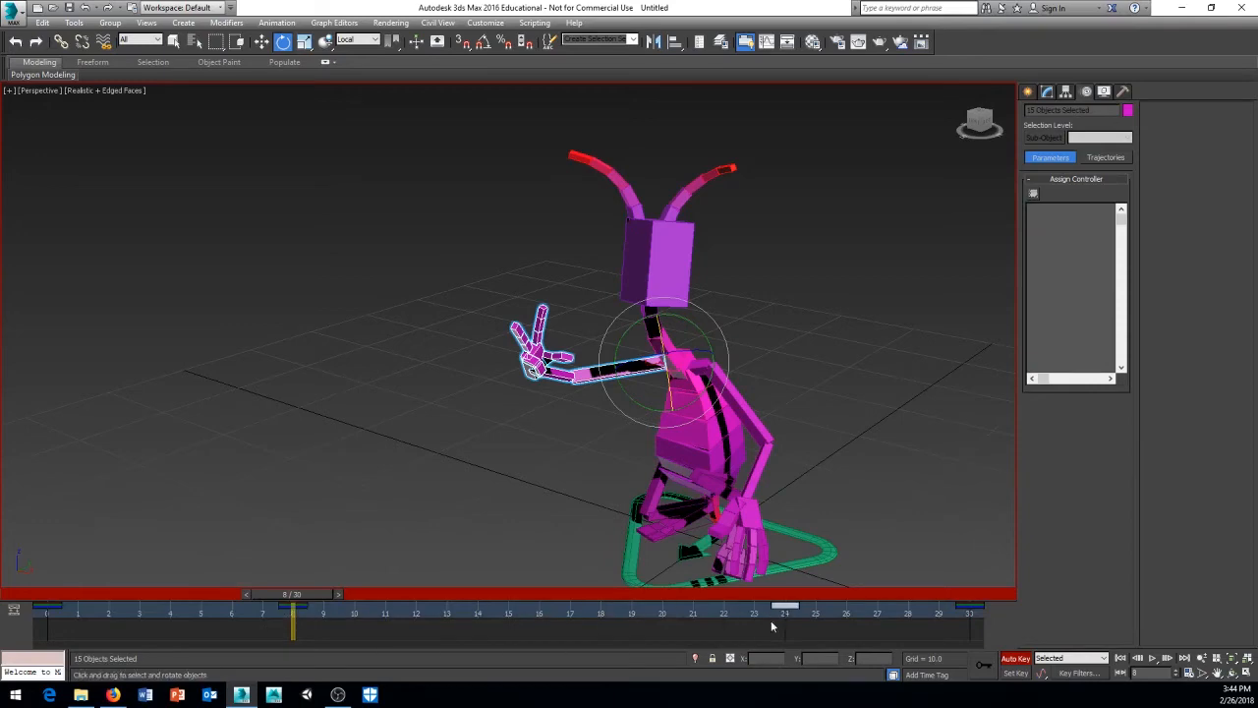
{"action": "left_click_drag", "start_coordinate": [324, 595], "coordinate": [808, 602]}
{"action": "middle_click_drag", "start_coordinate": [452, 421], "coordinate": [630, 429], "text": "alt"}
Select only the right palm at frame 14 and move it lower to bring the raised arm down
{"action": "left_click_drag", "start_coordinate": [772, 594], "coordinate": [477, 590]}
{"action": "middle_click_drag", "start_coordinate": [462, 422], "coordinate": [400, 405], "text": "alt"}
{"action": "left_click", "coordinate": [399, 410]}
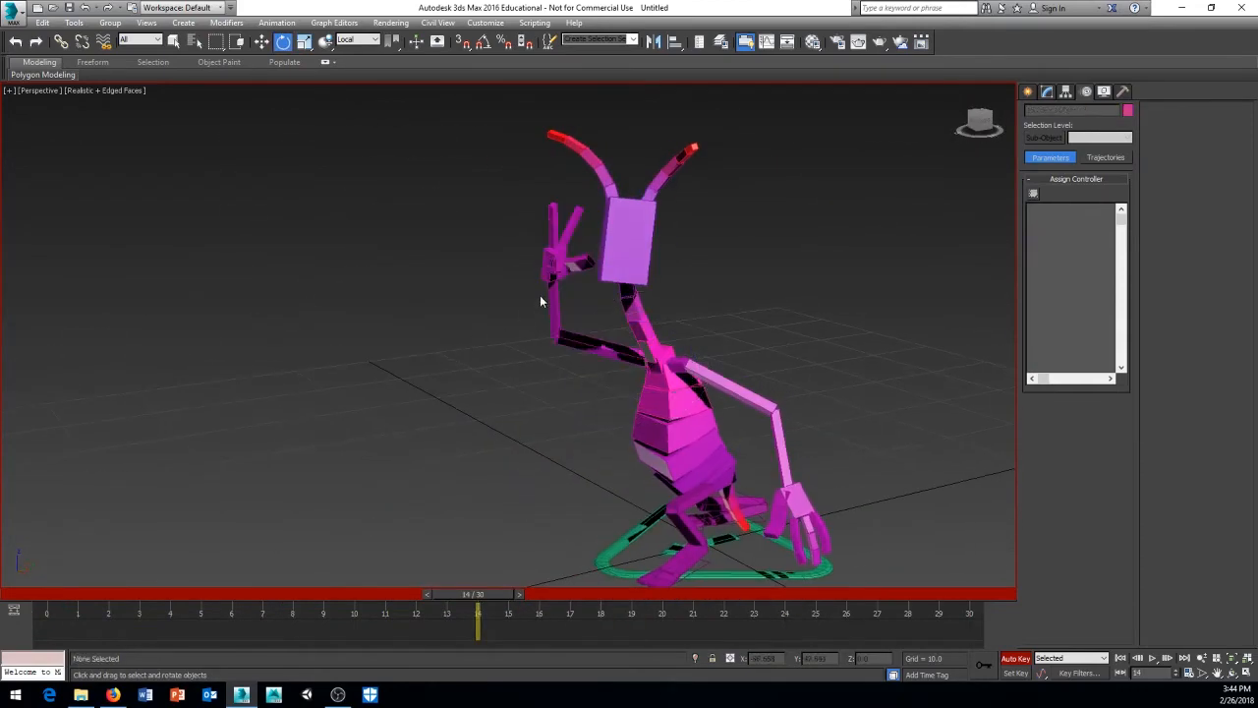
{"action": "left_click", "coordinate": [548, 277]}
{"action": "middle_click_drag", "start_coordinate": [548, 277], "coordinate": [523, 360], "text": "alt"}
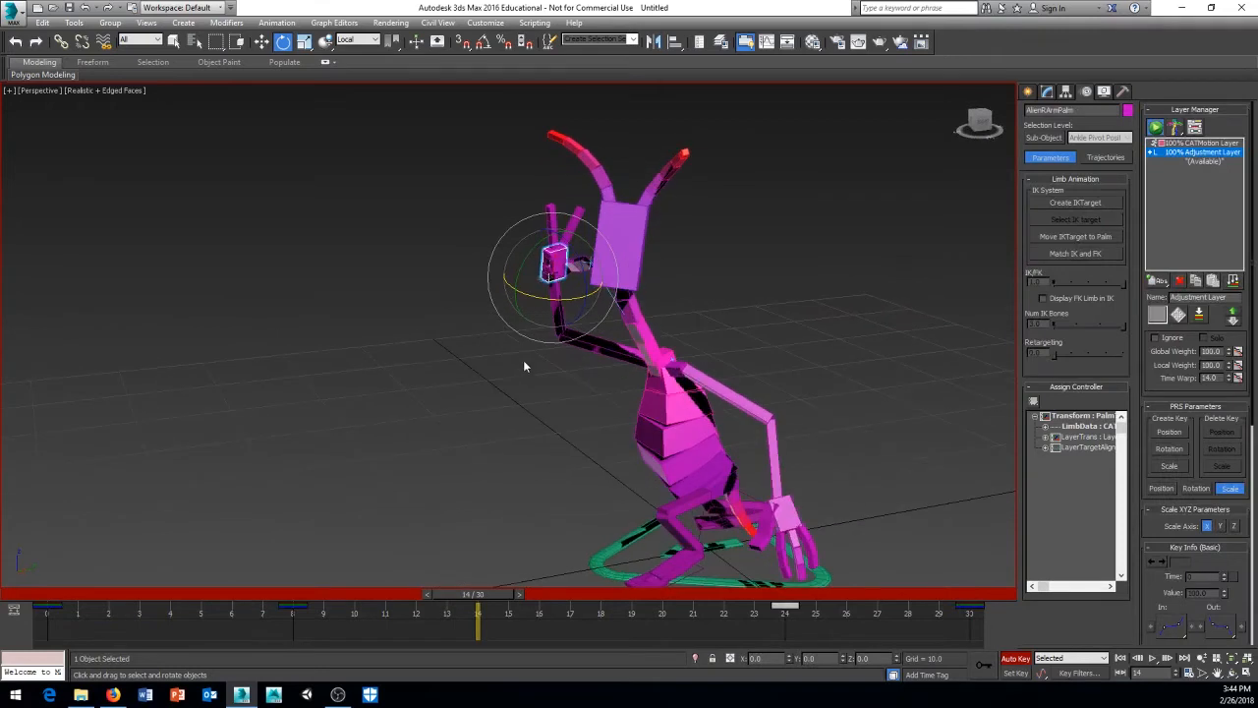
{"action": "right_click", "coordinate": [526, 365]}
{"action": "left_click", "coordinate": [571, 380]}
{"action": "left_click_drag", "start_coordinate": [574, 258], "coordinate": [508, 576]}
{"action": "middle_click_drag", "start_coordinate": [534, 431], "coordinate": [505, 436], "text": "alt"}
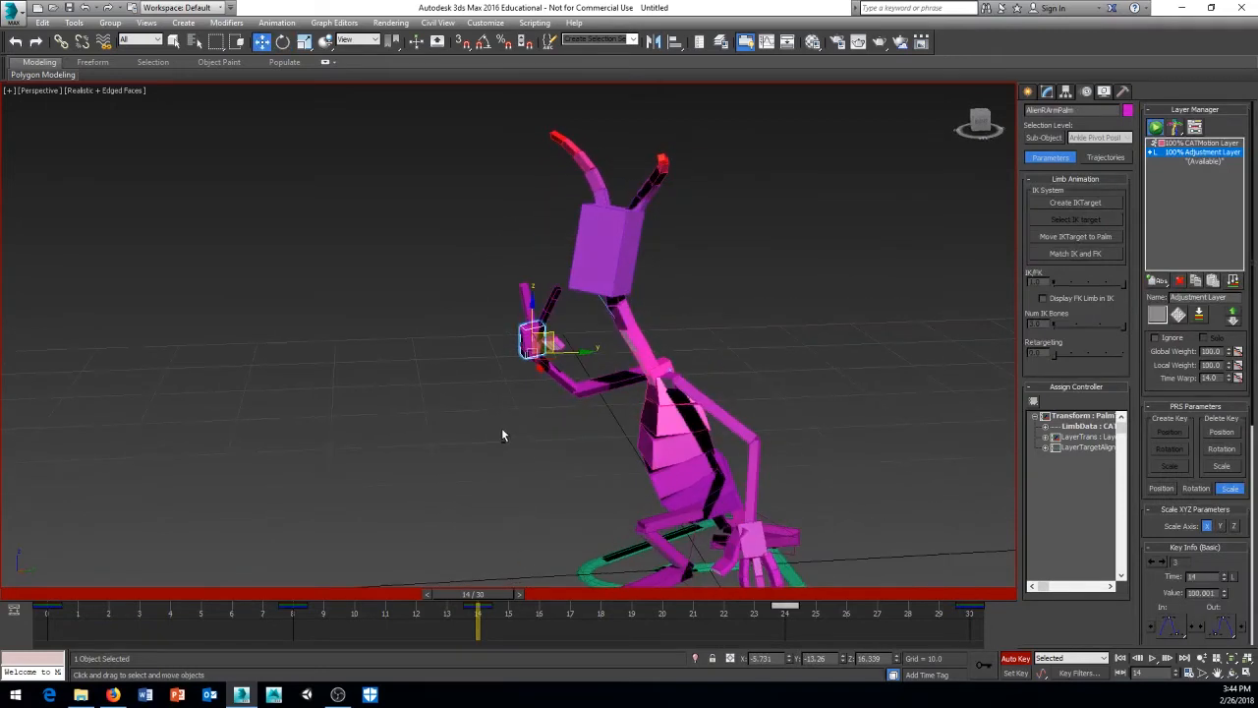
Rotate the right palm at frame 14 by about -15 degrees around its local X axis and tilt the hand outward
{"action": "right_click", "coordinate": [541, 421]}
{"action": "left_click", "coordinate": [576, 442]}
{"action": "left_click_drag", "start_coordinate": [525, 382], "coordinate": [507, 378]}
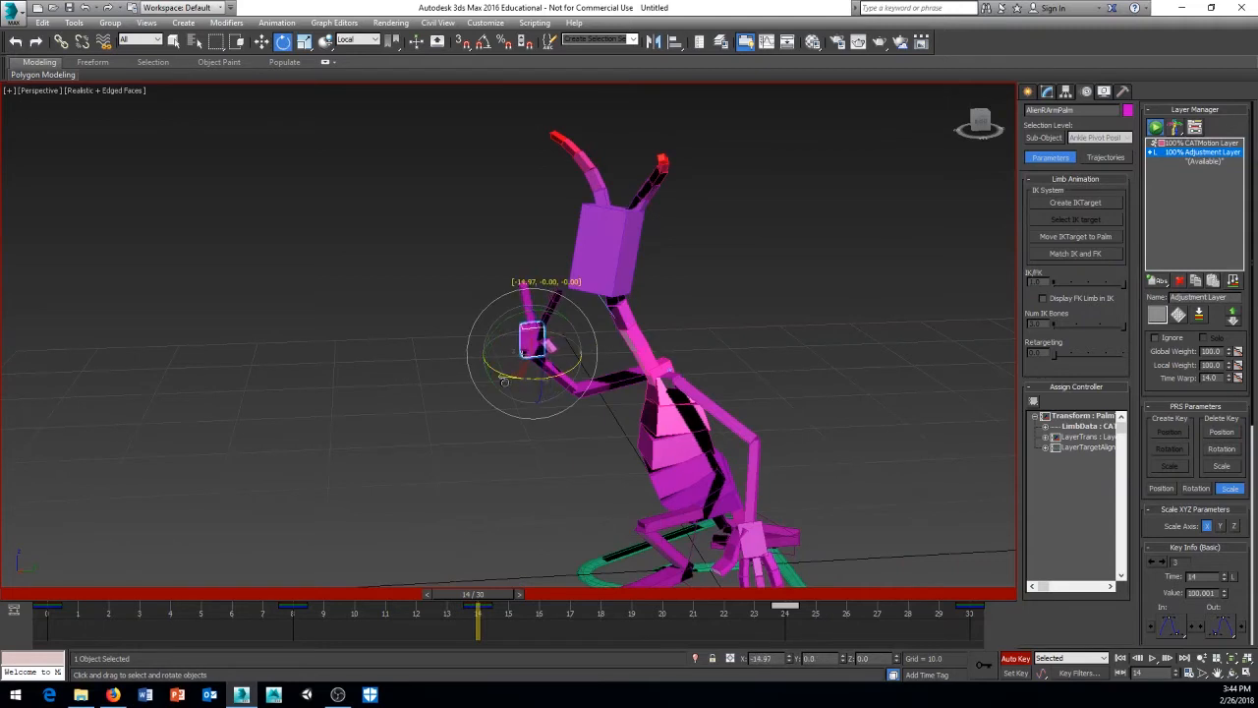
{"action": "left_click_drag", "start_coordinate": [493, 324], "coordinate": [482, 336]}
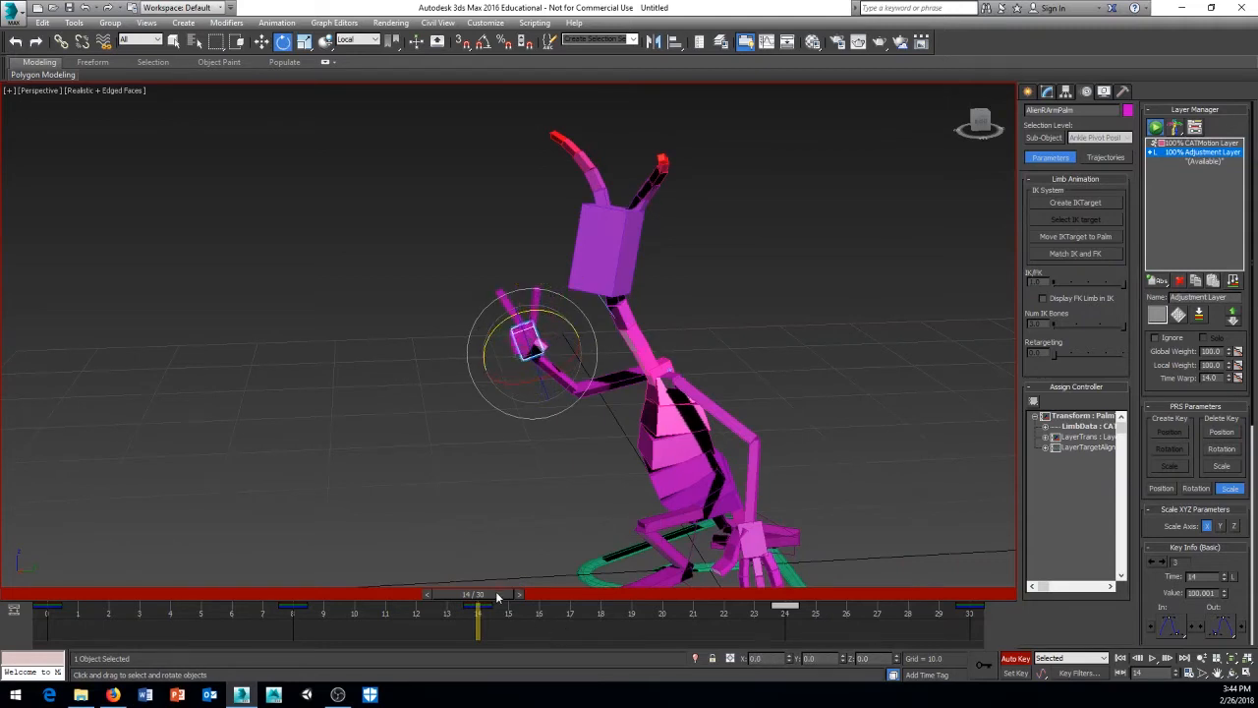
Scrub through the animation and compare the right hand's pose at frames 0 and 30
{"action": "left_click_drag", "start_coordinate": [497, 597], "coordinate": [1037, 658]}
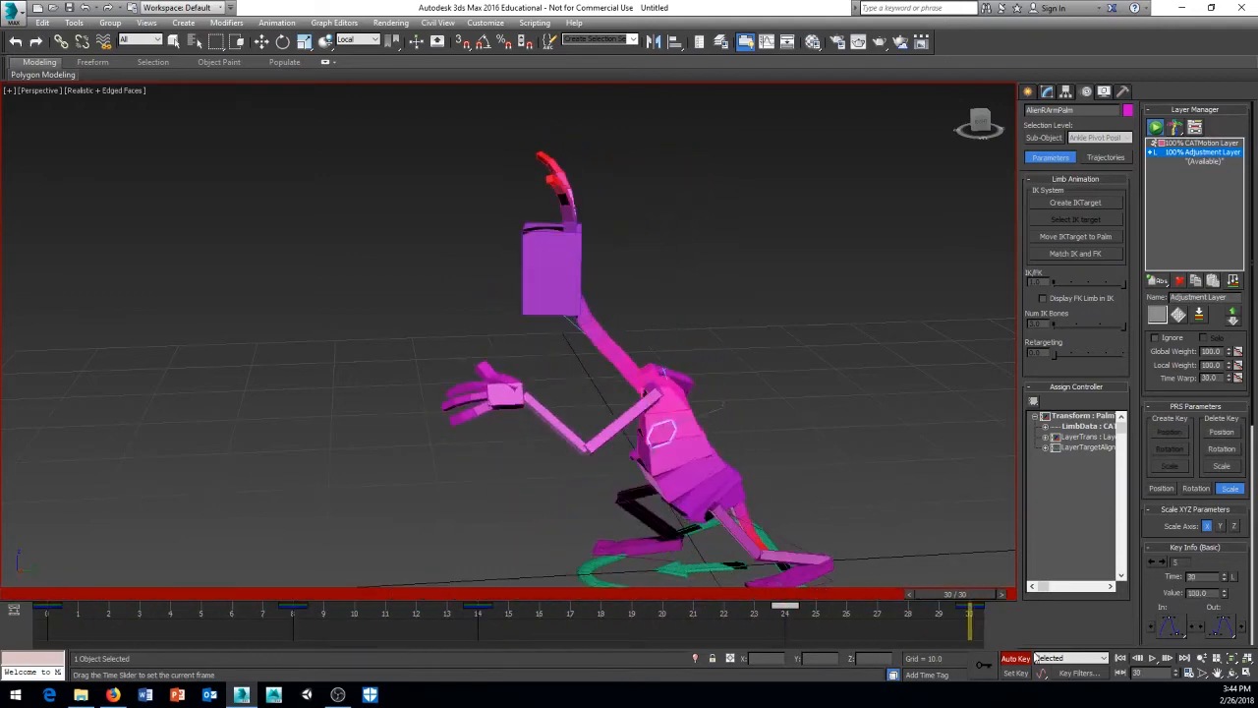
{"action": "key", "text": "e"}
{"action": "middle_click_drag", "start_coordinate": [879, 576], "coordinate": [979, 567], "text": "alt"}
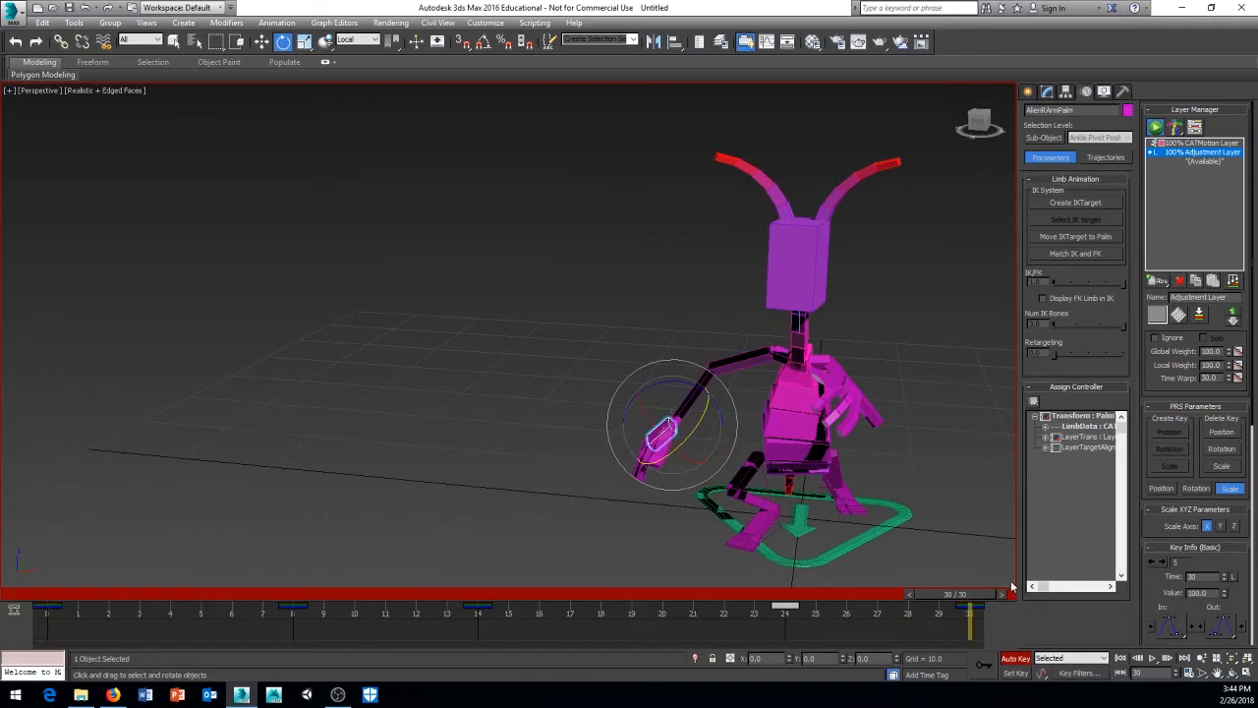
{"action": "key", "text": "Home"}
{"action": "key", "text": "End"}
{"action": "key", "text": "Home"}
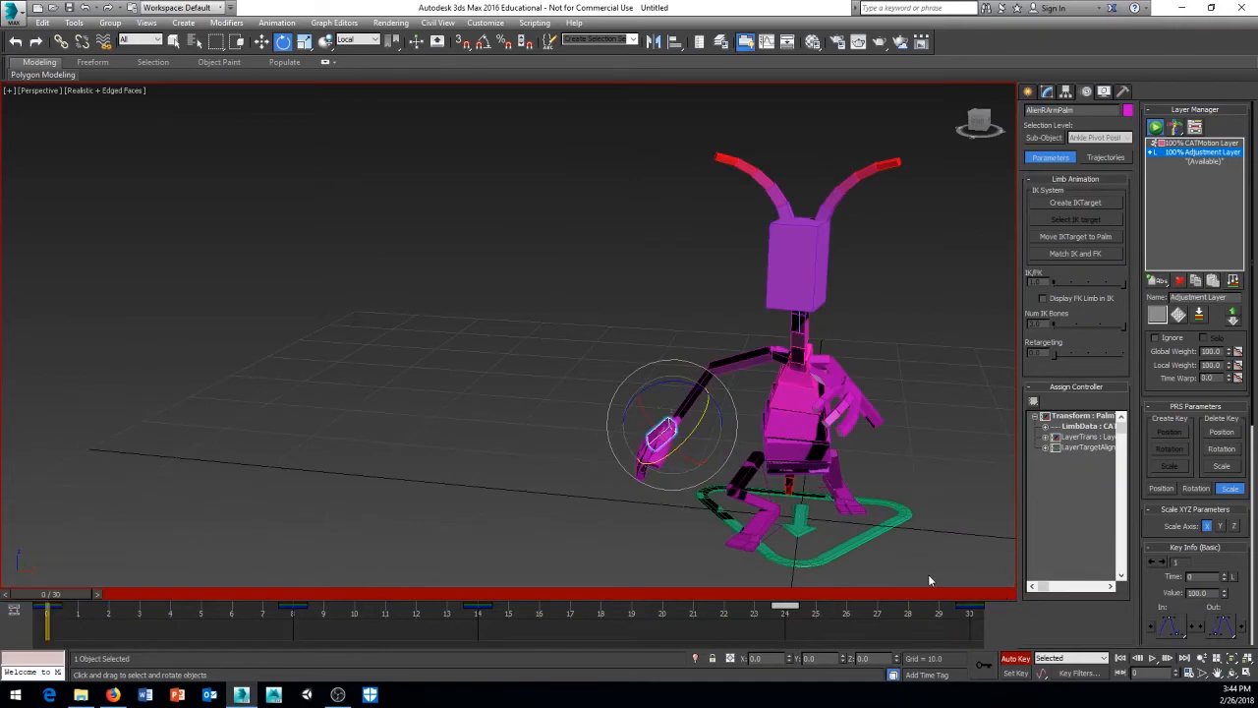
{"action": "scroll", "coordinate": [523, 487], "scroll_direction": "up", "scroll_amount": 5}
{"action": "middle_click_drag", "start_coordinate": [529, 495], "coordinate": [625, 483], "text": "alt"}
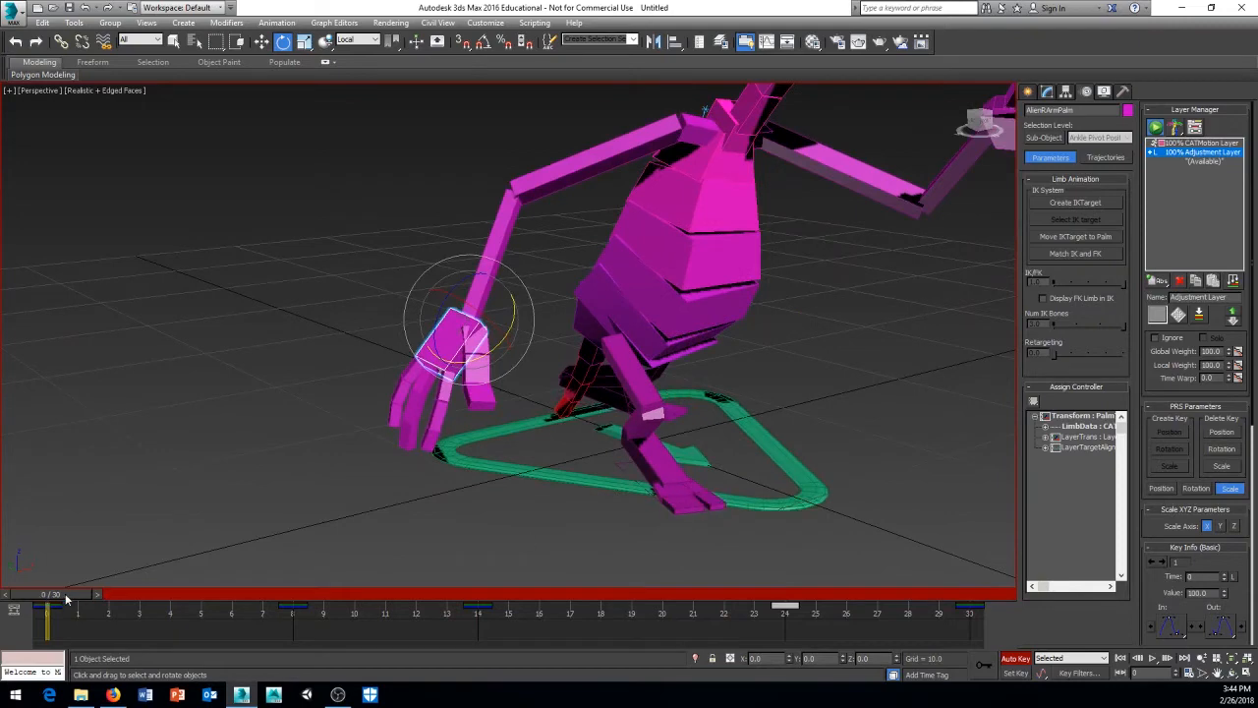
{"action": "left_click_drag", "start_coordinate": [65, 592], "coordinate": [968, 593]}
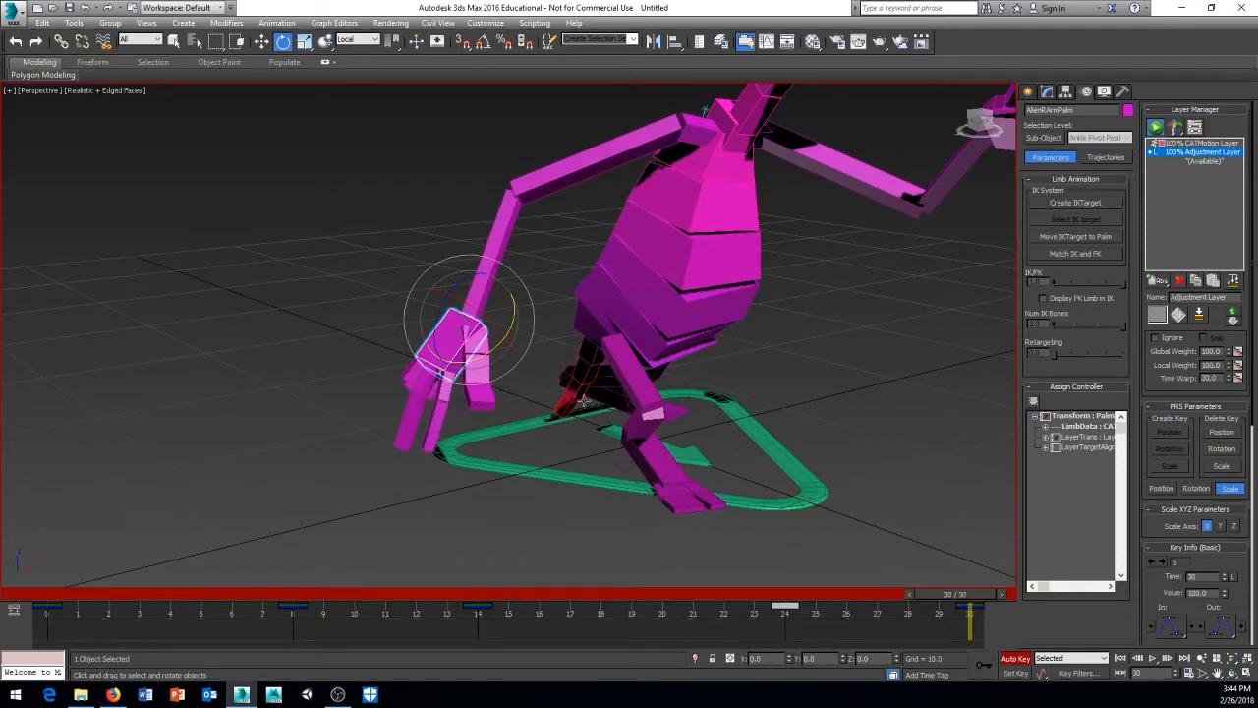
Select the right palm and finger bones and copy their frame 0 keys to frame 30
{"action": "middle_click_drag", "start_coordinate": [513, 464], "coordinate": [417, 403], "text": "alt"}
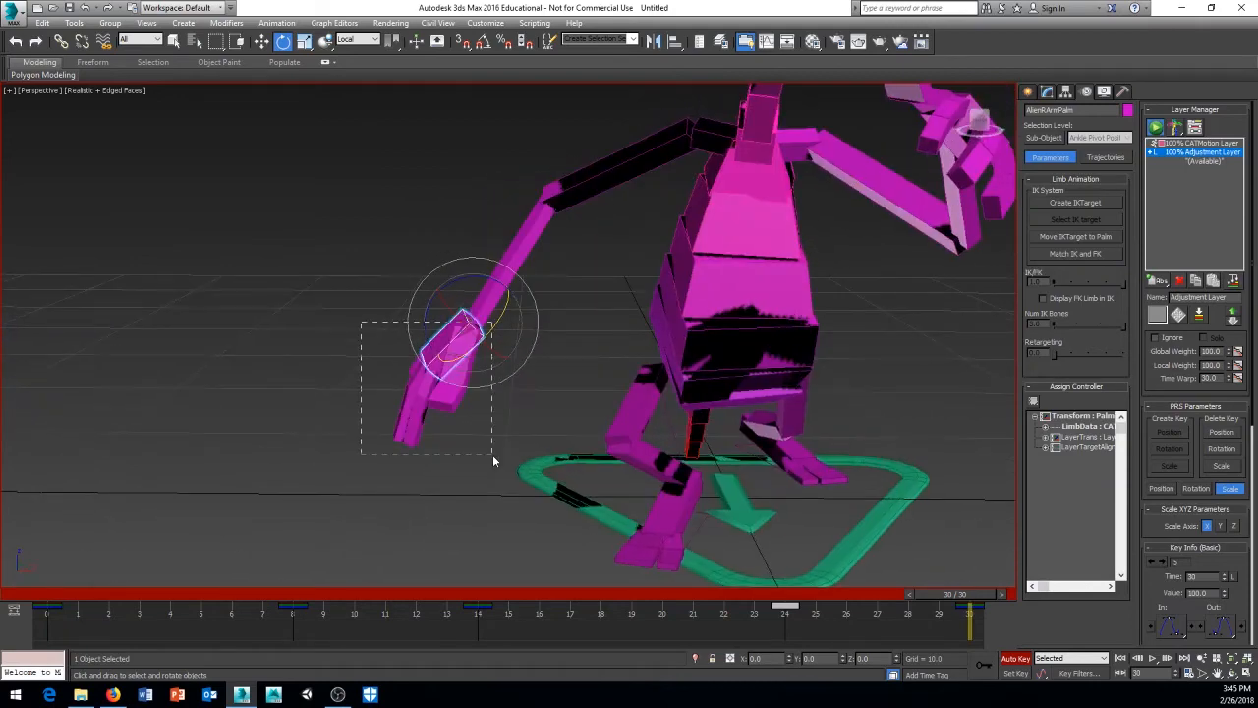
{"action": "left_click_drag", "start_coordinate": [460, 457], "coordinate": [460, 457]}
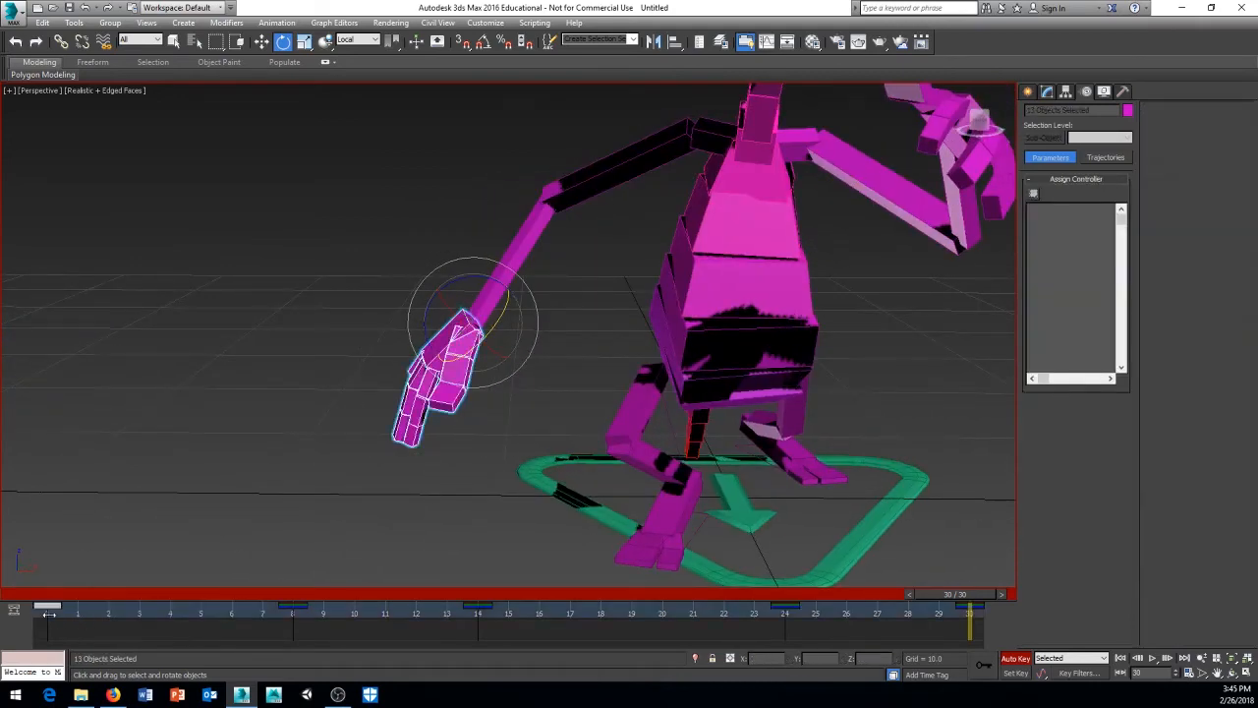
{"action": "left_click_drag", "start_coordinate": [48, 613], "coordinate": [982, 627]}
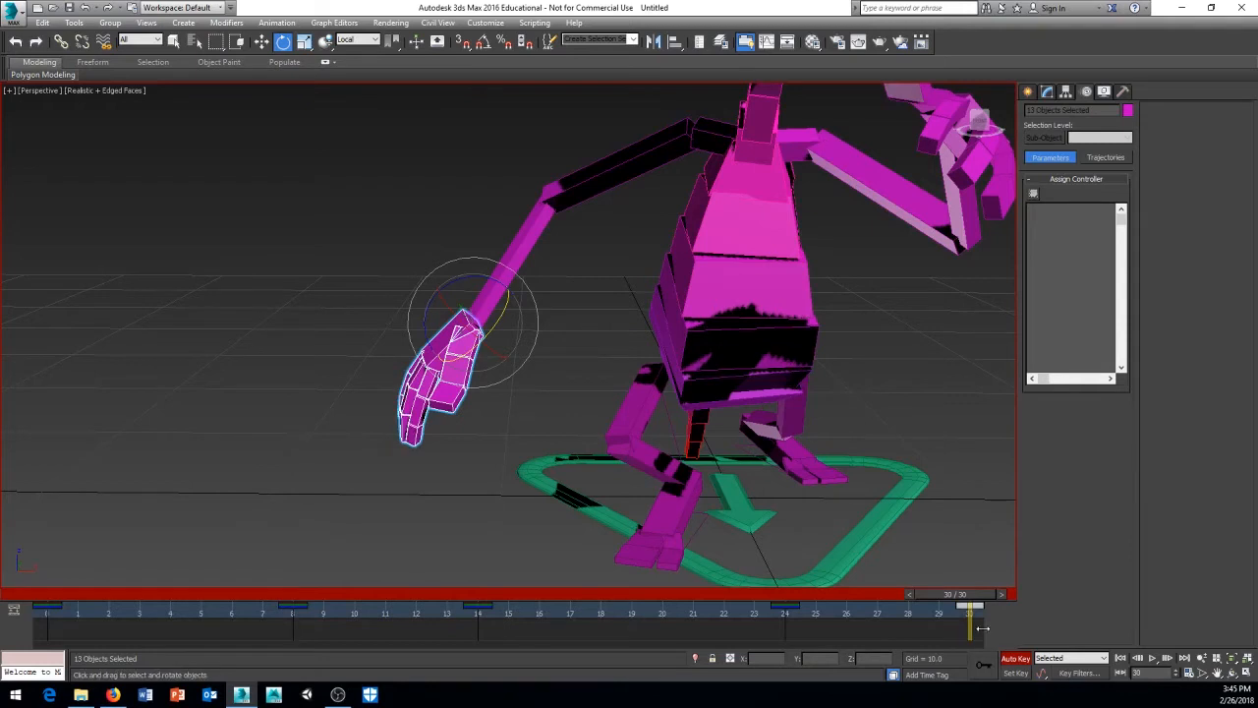
Switch repeatedly between the first and last frames to check that the hand's pose loops
{"action": "key", "text": "Home"}
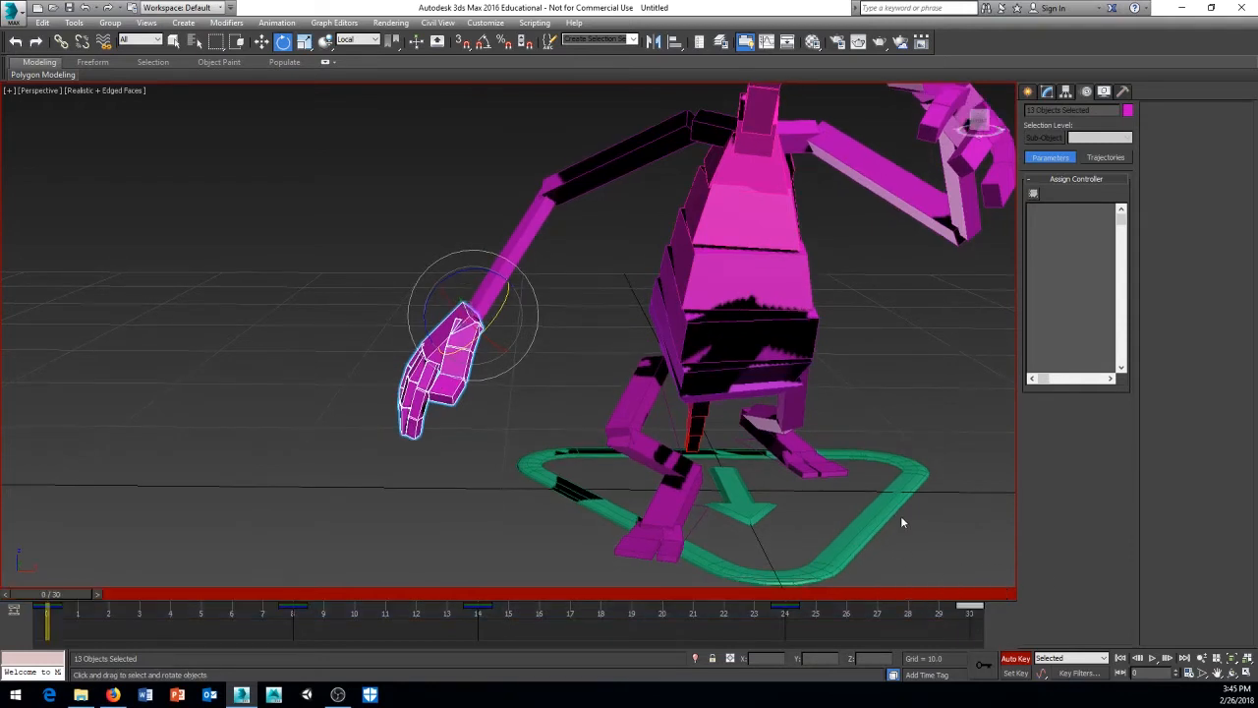
{"action": "key", "text": "End"}
{"action": "key", "text": "Home"}
{"action": "key", "text": "End"}
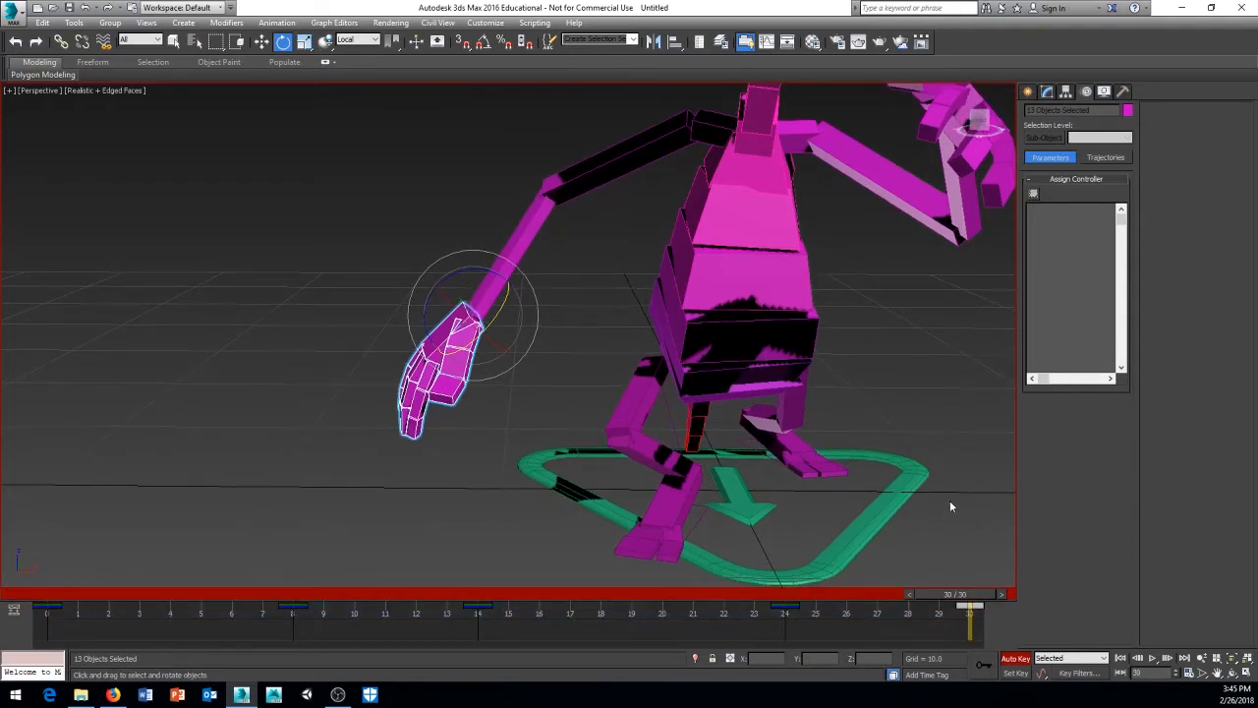
{"action": "key", "text": "Home"}
{"action": "key", "text": "End"}
{"action": "key", "text": "Home"}
{"action": "key", "text": "End"}
{"action": "key", "text": "Home"}
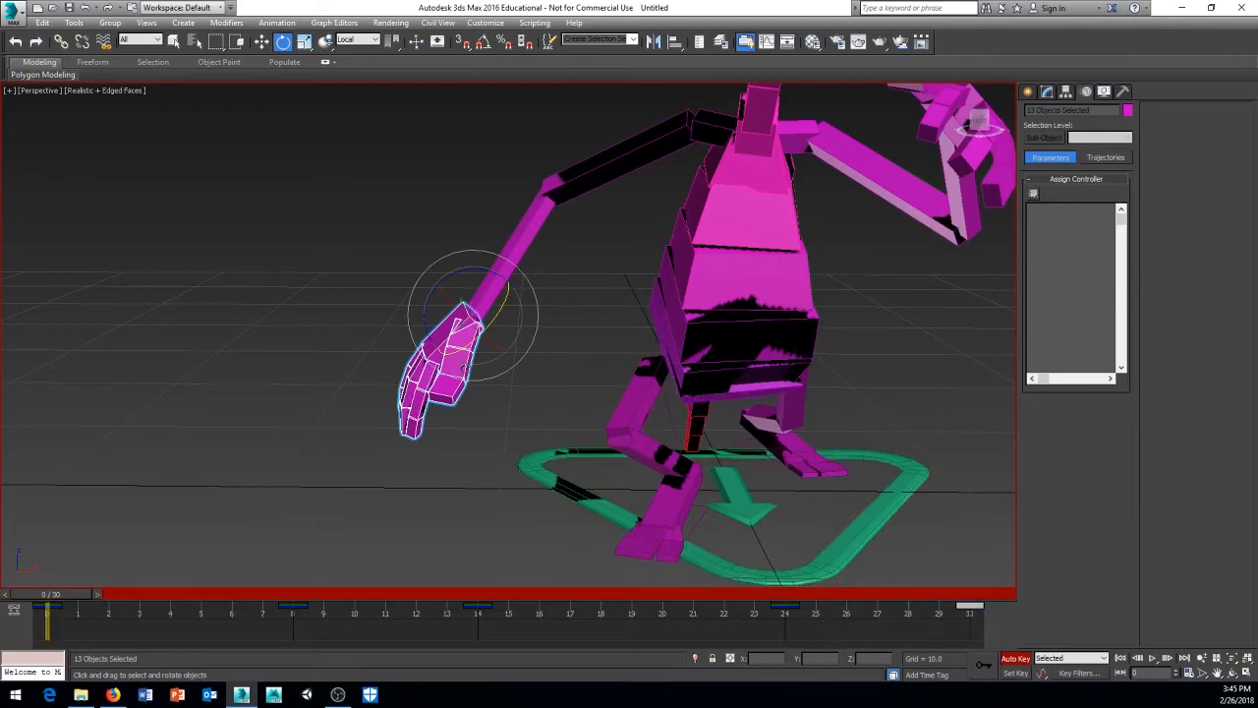
{"action": "key", "text": "End"}
{"action": "key", "text": "Home"}
{"action": "middle_click_drag", "start_coordinate": [761, 358], "coordinate": [718, 393]}
{"action": "scroll", "coordinate": [730, 392], "scroll_direction": "down", "scroll_amount": 2}
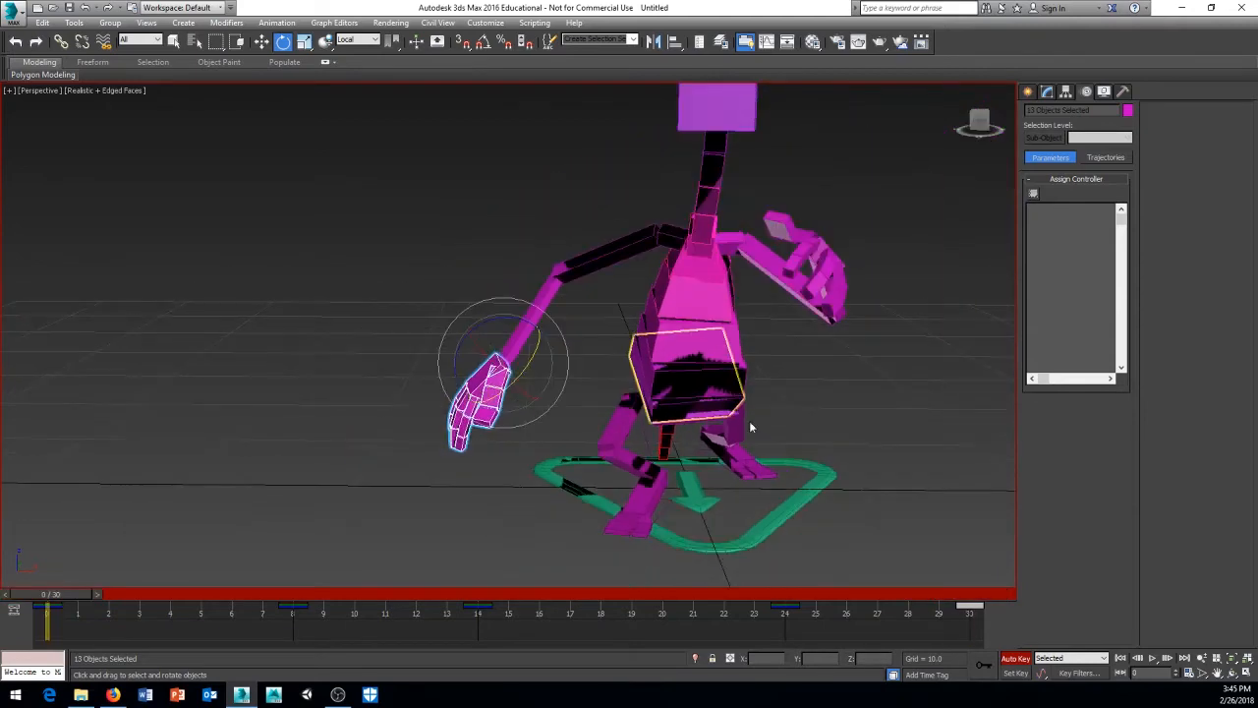
Play back the full creep cycle to review the arm and hand motion from the side
{"action": "middle_click_drag", "start_coordinate": [835, 447], "coordinate": [808, 477], "text": "alt"}
{"action": "key", "text": "slash"}
{"action": "scroll", "coordinate": [735, 466], "scroll_direction": "down", "scroll_amount": 2}
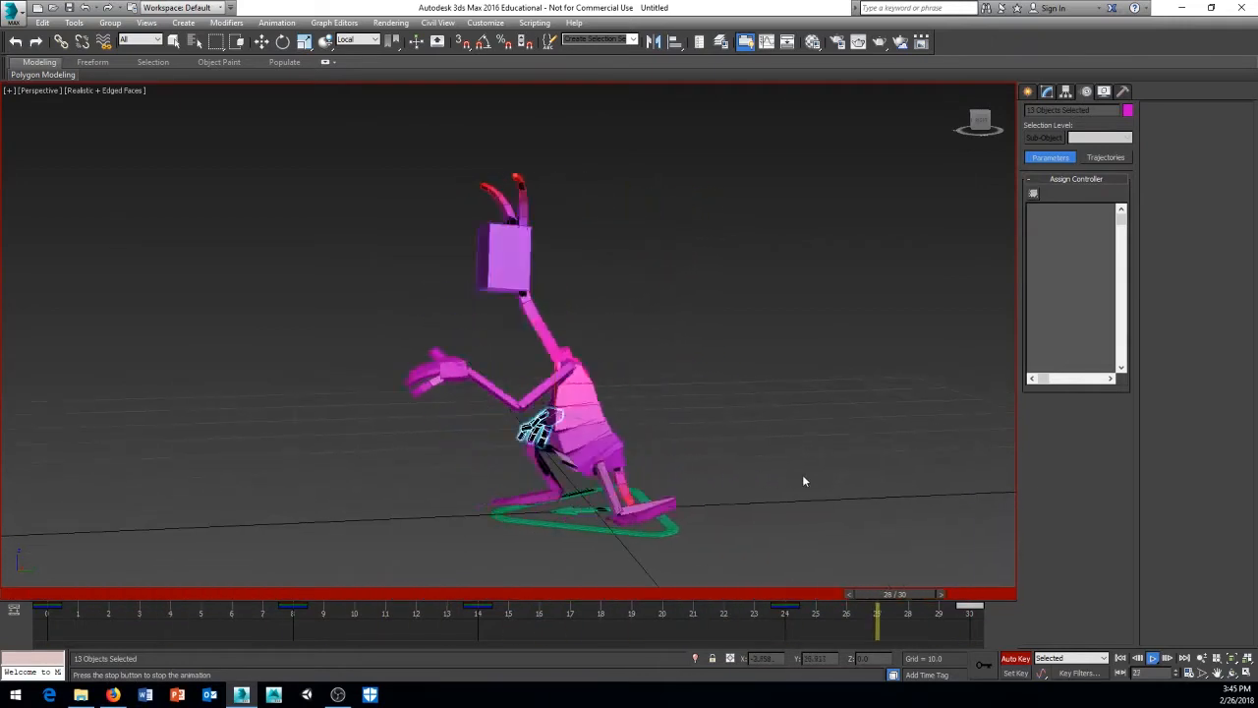
{"action": "key", "text": "/"}
{"action": "key", "text": "e"}
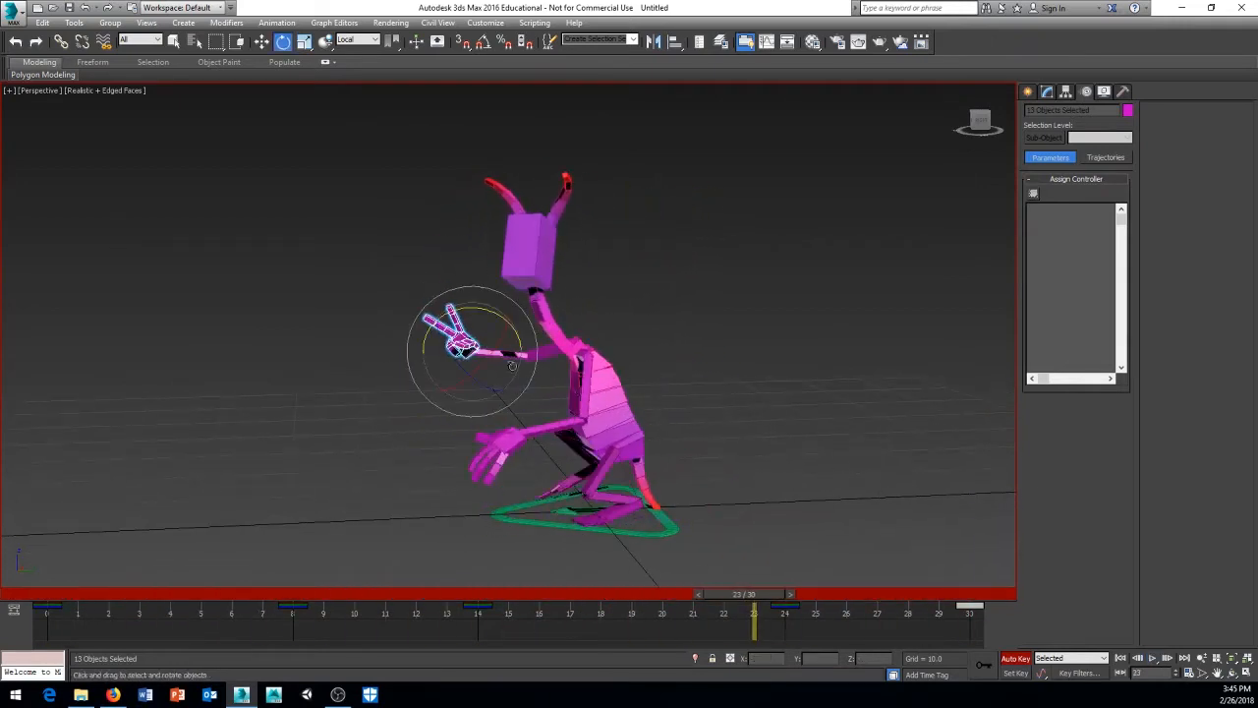
Select the head and lower its local weight on the adjustment layer at frame 29 with Auto Key on
{"action": "left_click", "coordinate": [593, 359]}
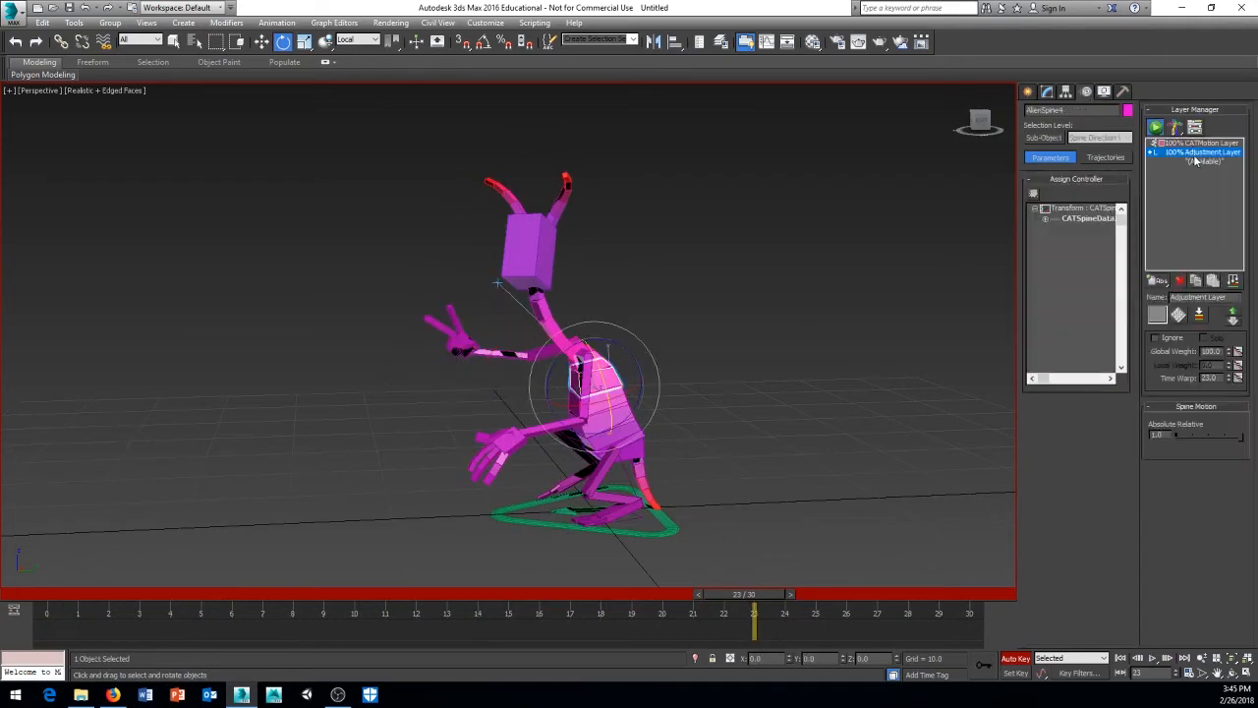
{"action": "left_click", "coordinate": [518, 268]}
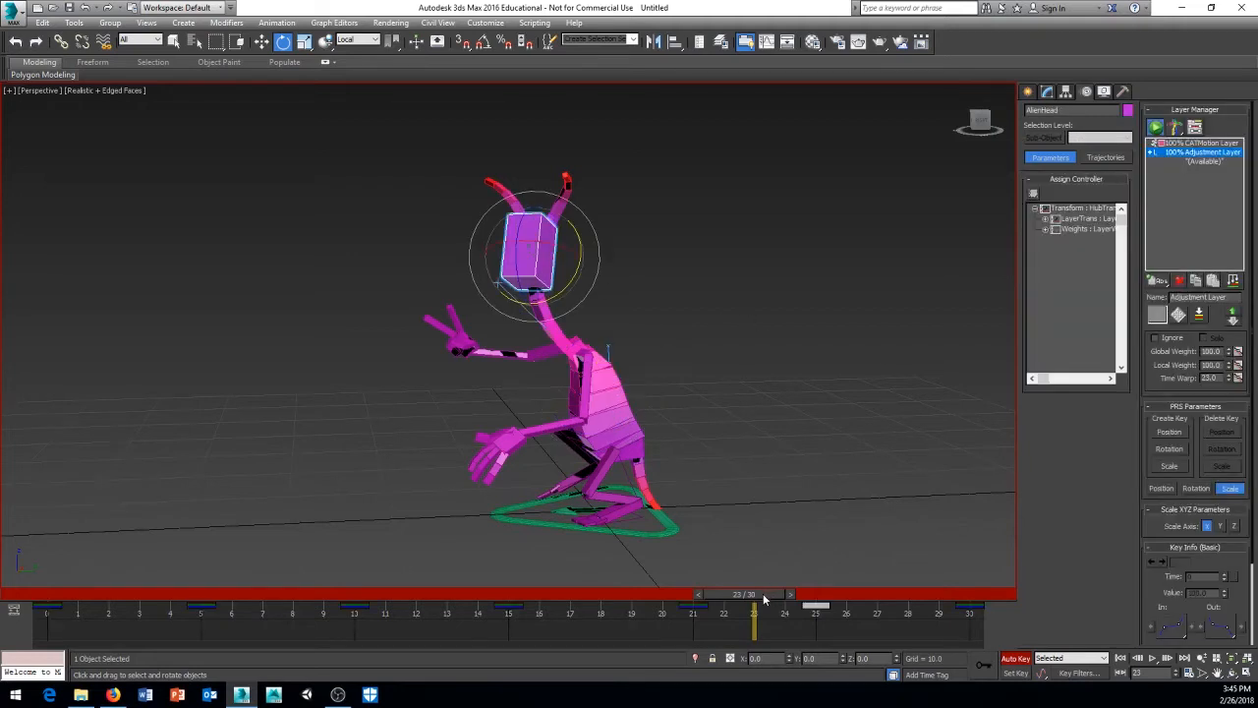
{"action": "left_click_drag", "start_coordinate": [763, 593], "coordinate": [942, 593]}
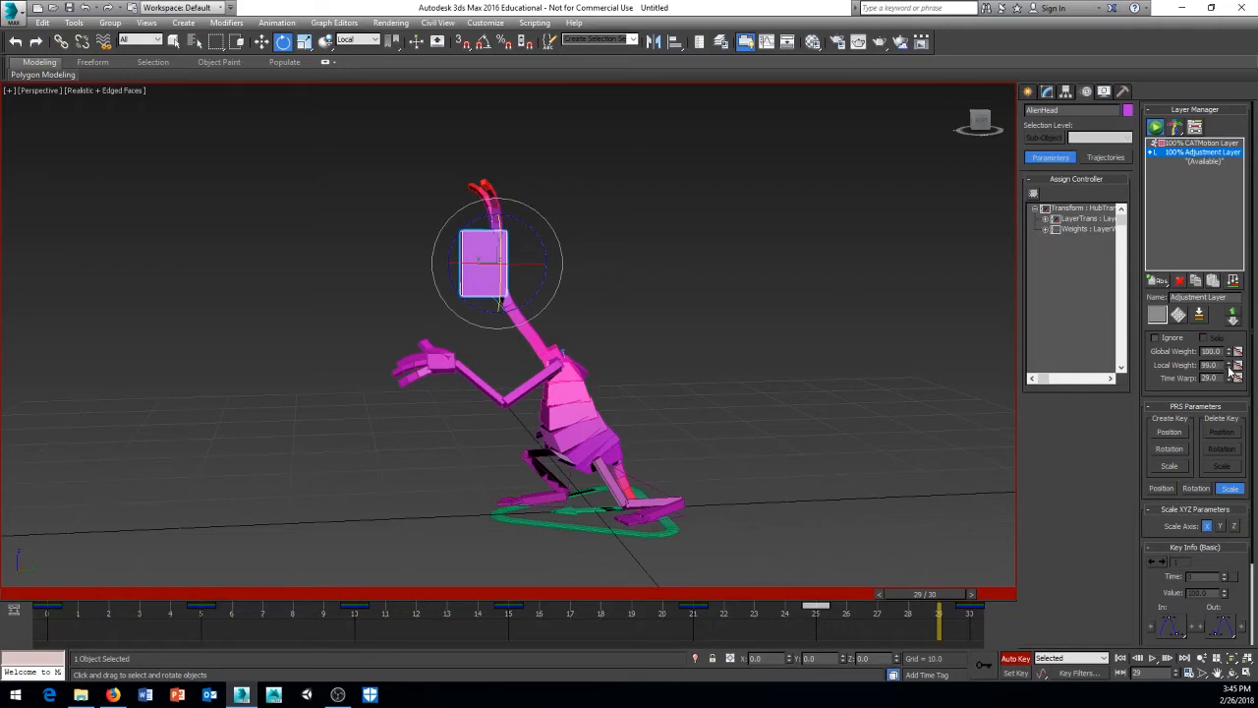
{"action": "left_click_drag", "start_coordinate": [1231, 370], "coordinate": [1225, 464]}
Play back the cycle to review the animated head weight, stop it, and undo the local weight change
{"action": "middle_click_drag", "start_coordinate": [747, 362], "coordinate": [795, 388], "text": "alt"}
{"action": "left_click", "coordinate": [1160, 663]}
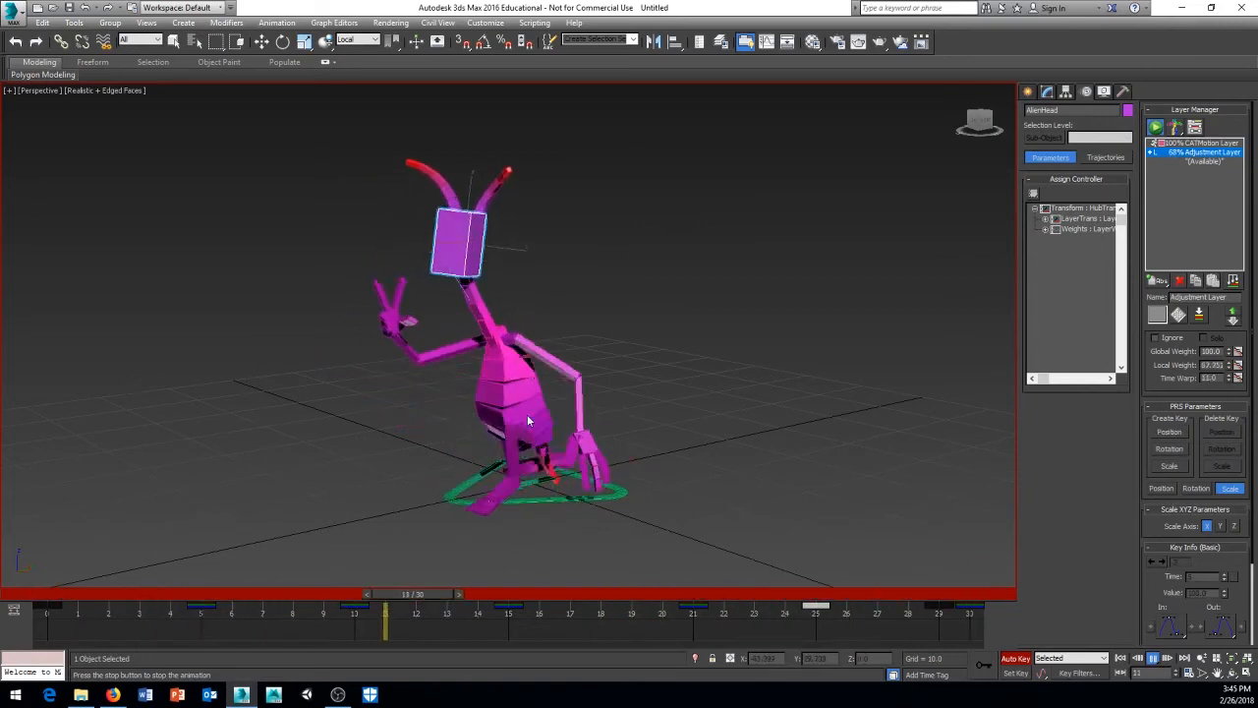
{"action": "key", "text": "/"}
{"action": "key", "text": "e"}
{"action": "middle_click_drag", "start_coordinate": [851, 532], "coordinate": [834, 537]}
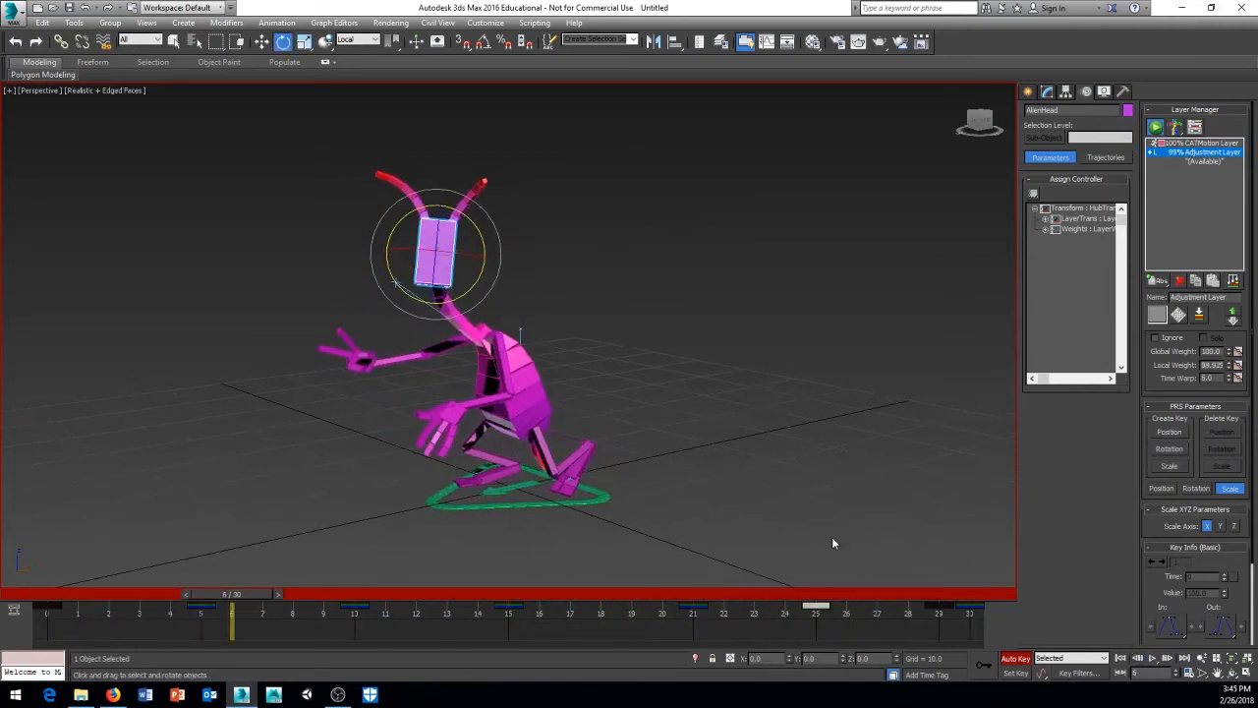
{"action": "key", "text": "ctrl+z"}
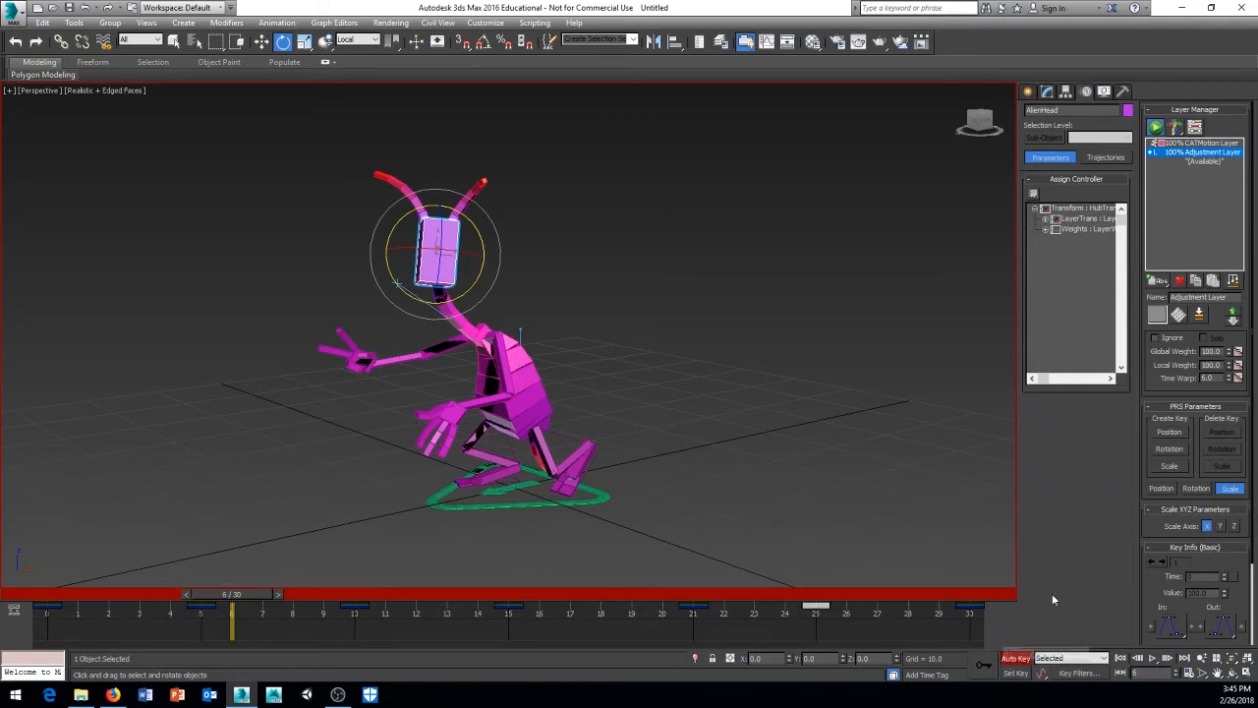
Turn off Auto Key and set the head's local weight on the adjustment layer to 0 at frame 0
{"action": "left_click", "coordinate": [1014, 660]}
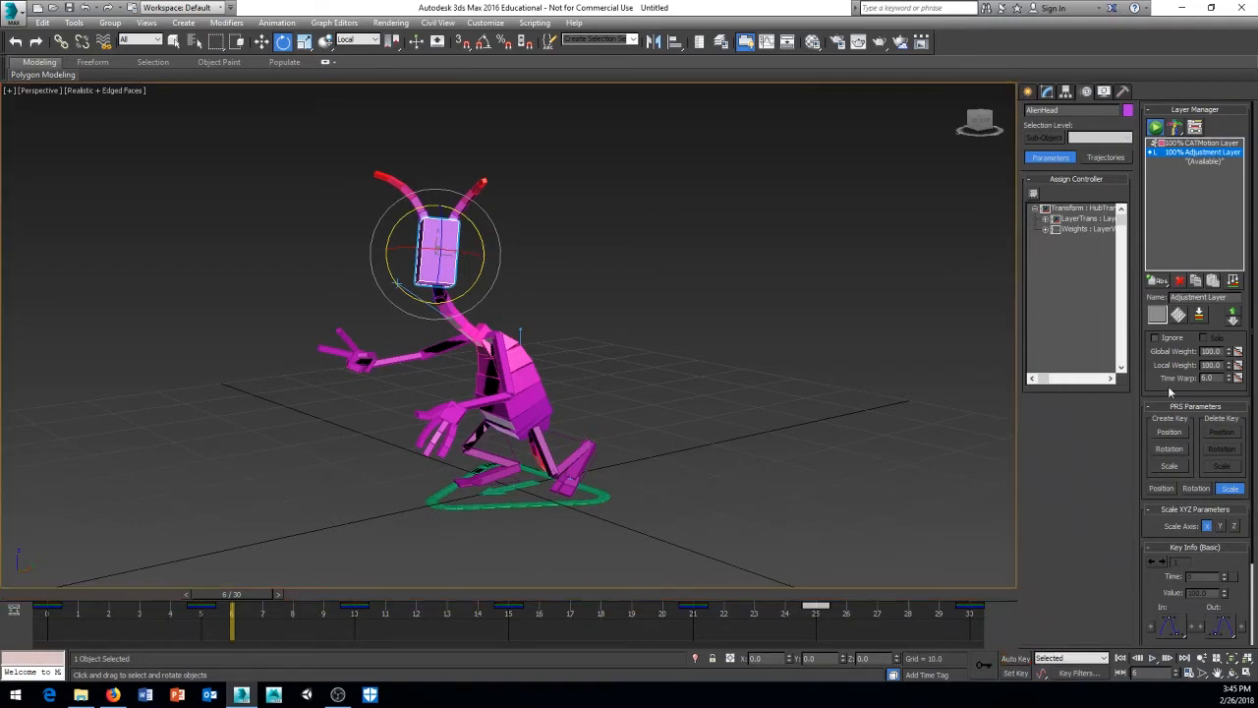
{"action": "left_click_drag", "start_coordinate": [239, 595], "coordinate": [30, 591]}
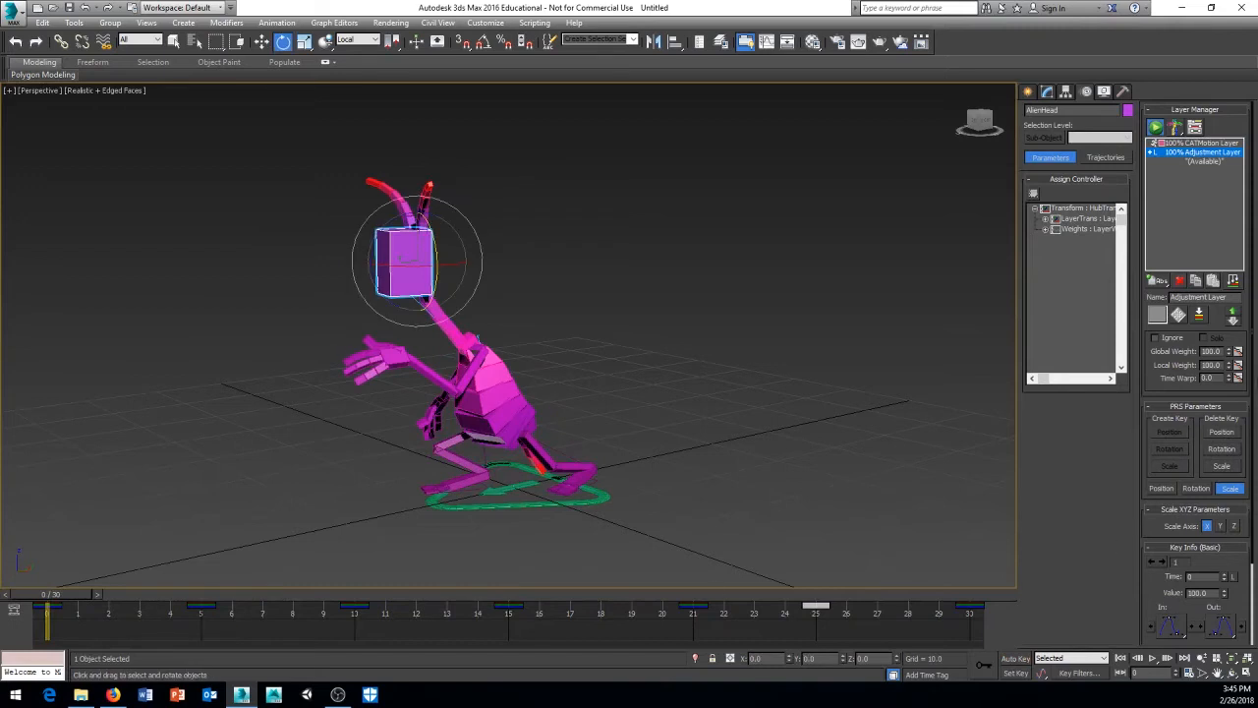
{"action": "right_click", "coordinate": [1237, 368]}
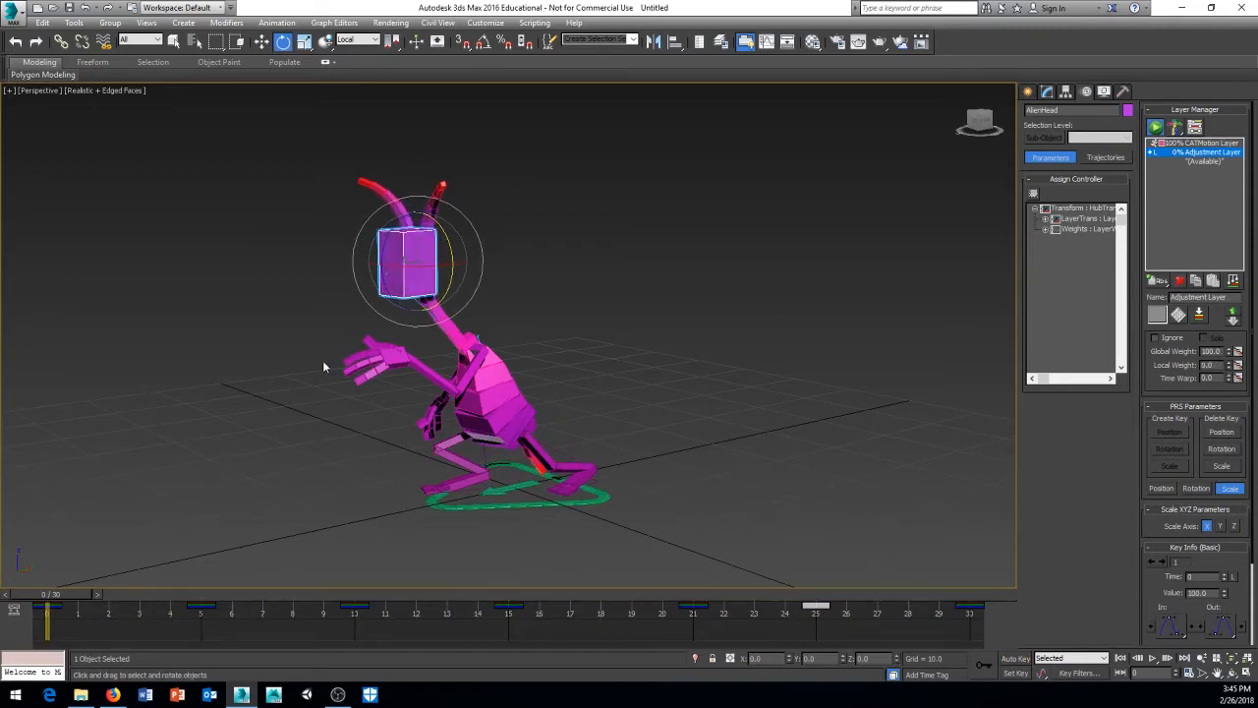
Scrub through the first frames without the head adjustment and restore the head's local weight to 100
{"action": "left_click_drag", "start_coordinate": [75, 597], "coordinate": [362, 628]}
{"action": "key", "text": "Home"}
{"action": "key", "text": "e"}
{"action": "left_click_drag", "start_coordinate": [1236, 366], "coordinate": [1237, 324]}
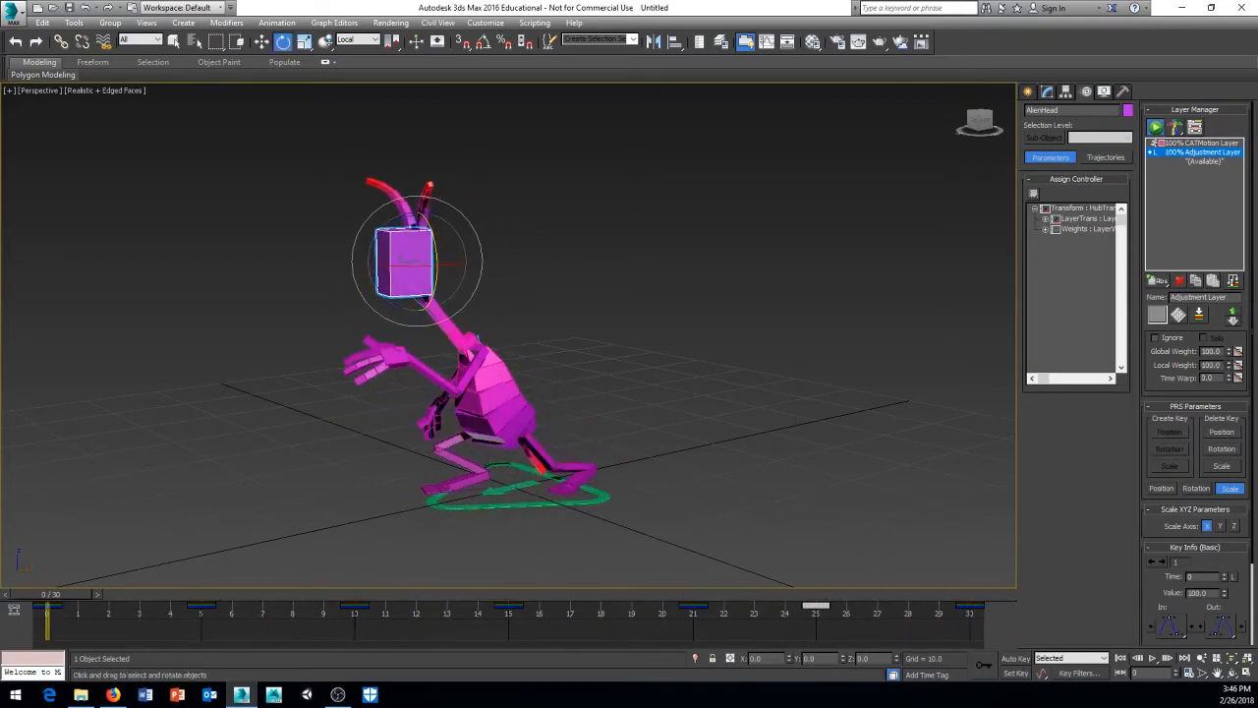
Set the adjustment layer's global weight to 50 while viewing the pose at frame 10
{"action": "left_click_drag", "start_coordinate": [57, 595], "coordinate": [356, 594]}
{"action": "key", "text": "e"}
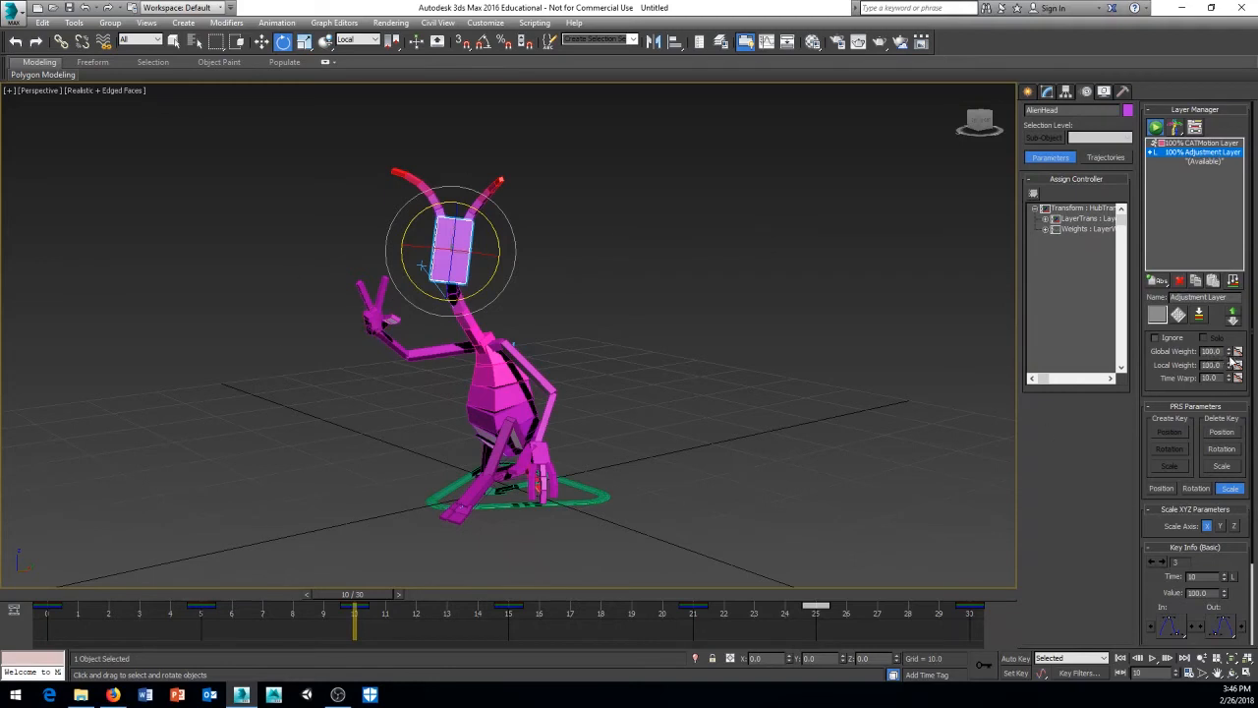
{"action": "left_click_drag", "start_coordinate": [1229, 354], "coordinate": [1236, 392]}
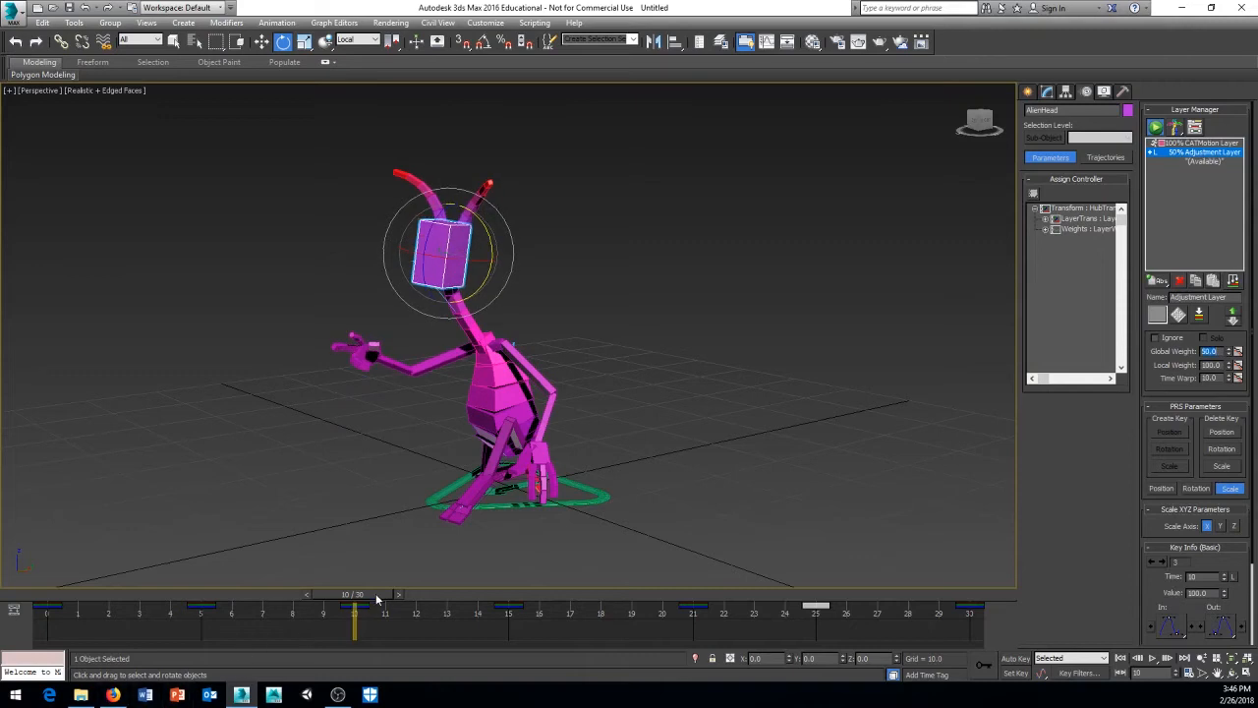
Scrub back to frame 0 to compare the blended pose and restore the adjustment layer's global weight to 100
{"action": "left_click_drag", "start_coordinate": [375, 592], "coordinate": [59, 614]}
{"action": "key", "text": "e"}
{"action": "middle_click_drag", "start_coordinate": [303, 429], "coordinate": [416, 426], "text": "alt"}
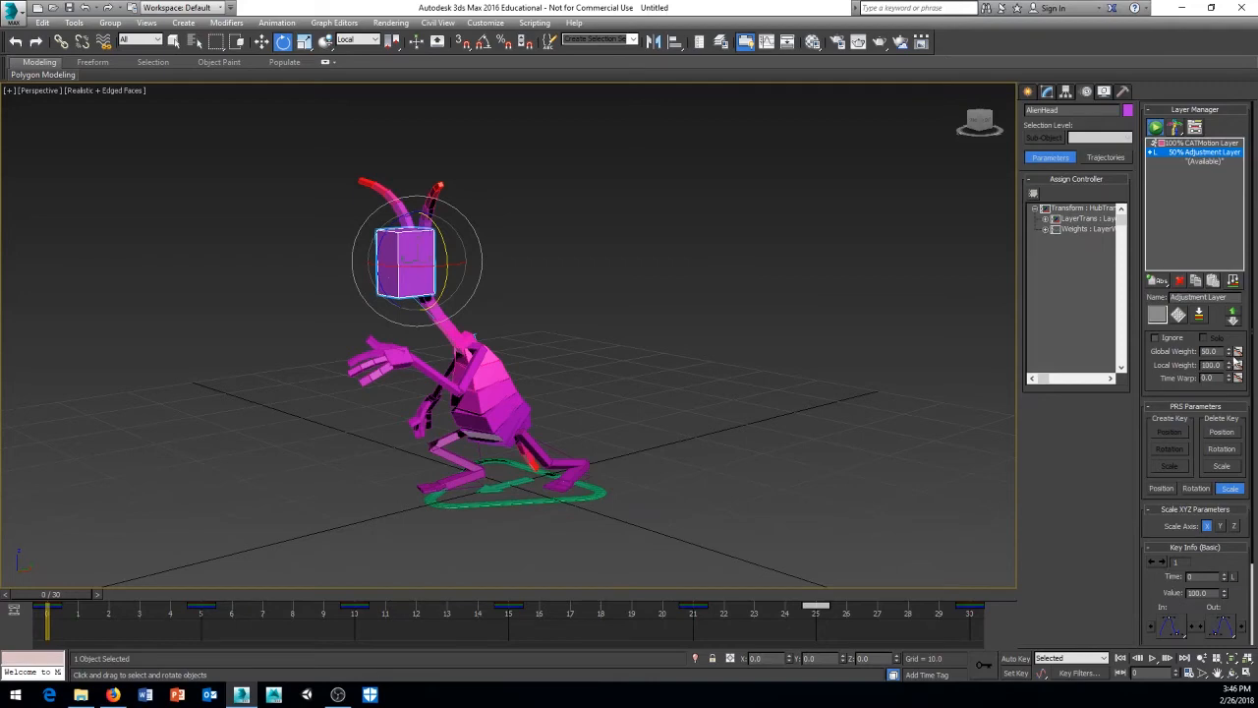
{"action": "left_click_drag", "start_coordinate": [1237, 351], "coordinate": [1228, 249]}
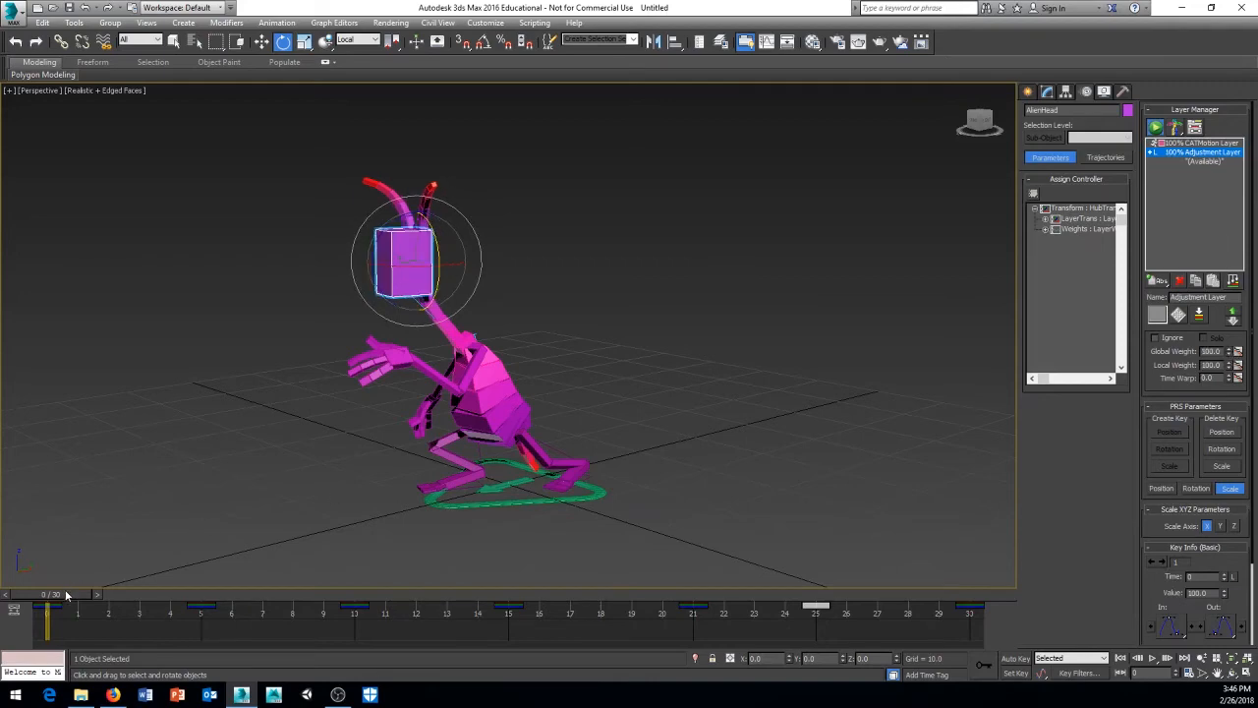
{"action": "key", "text": "/"}
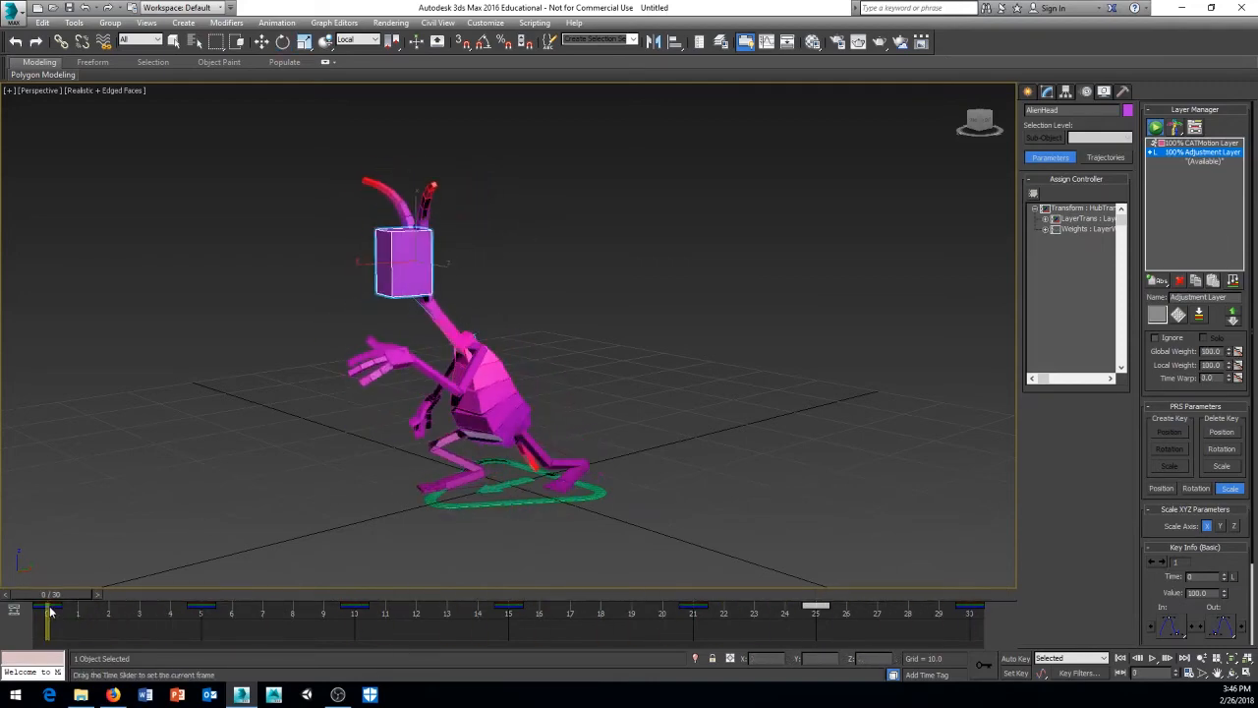
{"action": "key", "text": "e"}
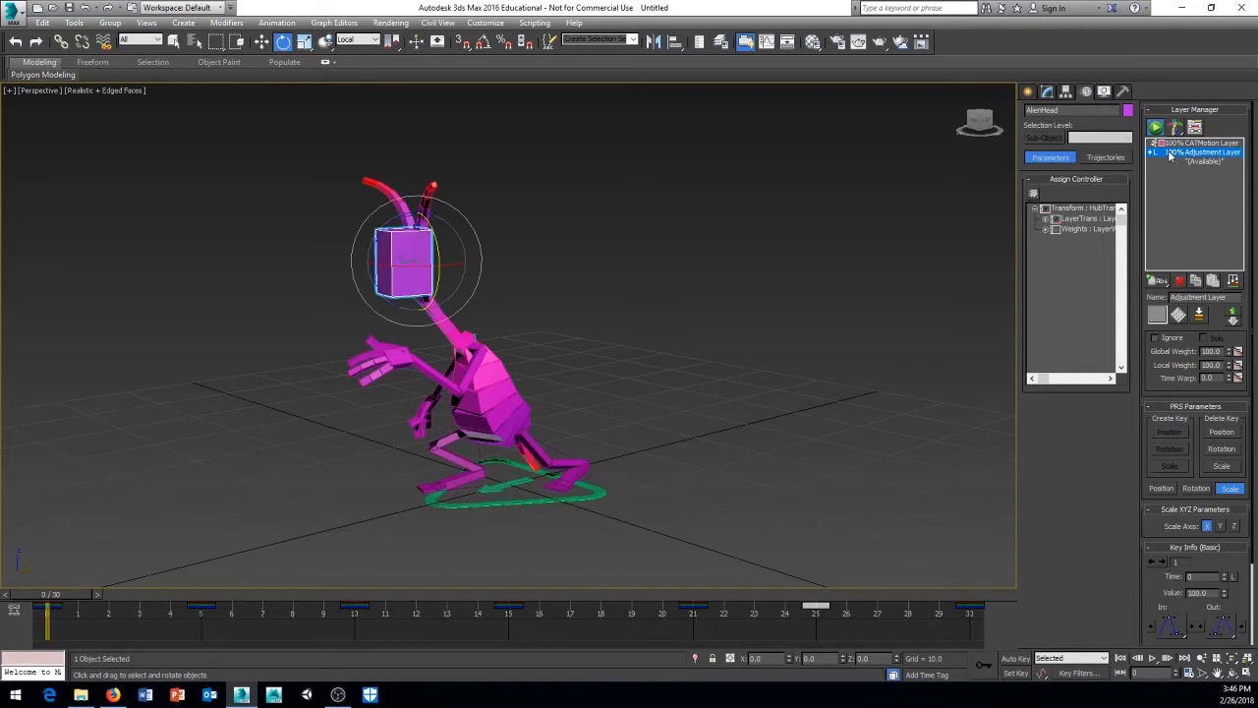
Add a world adjustment layer above the local adjustment layer and select the head
{"action": "left_click_drag", "start_coordinate": [1162, 283], "coordinate": [1162, 327]}
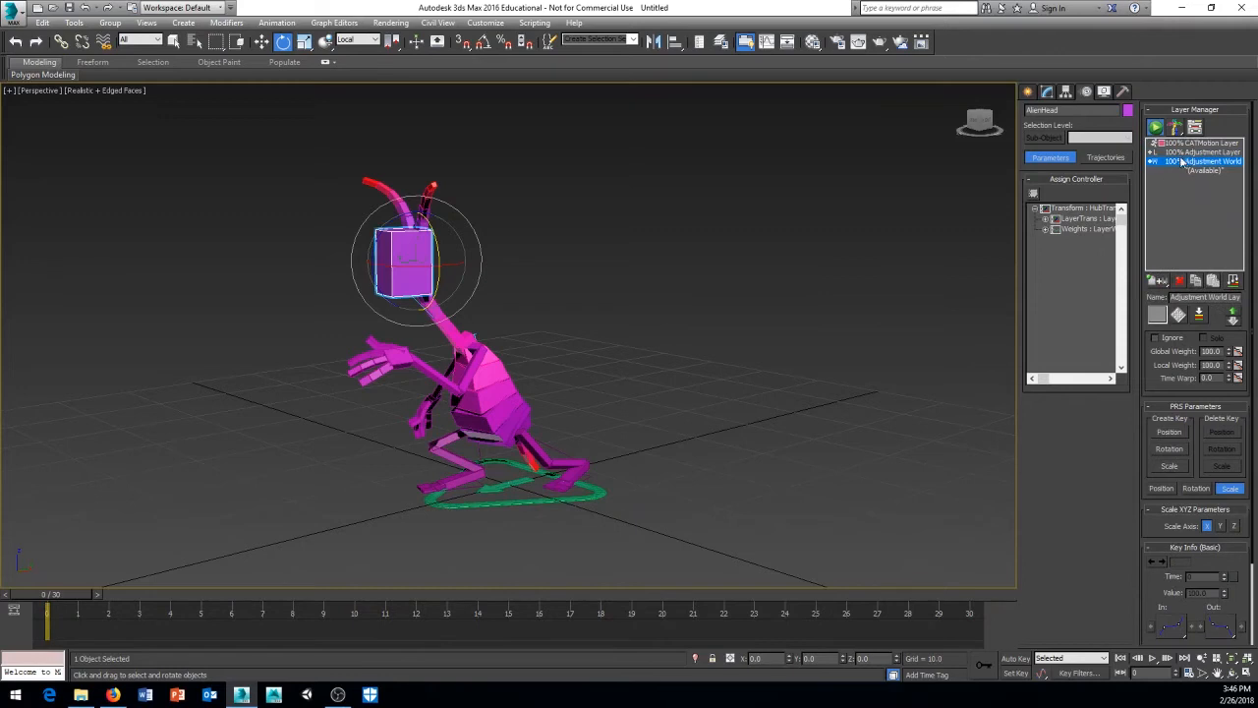
{"action": "middle_click_drag", "start_coordinate": [638, 278], "coordinate": [664, 309]}
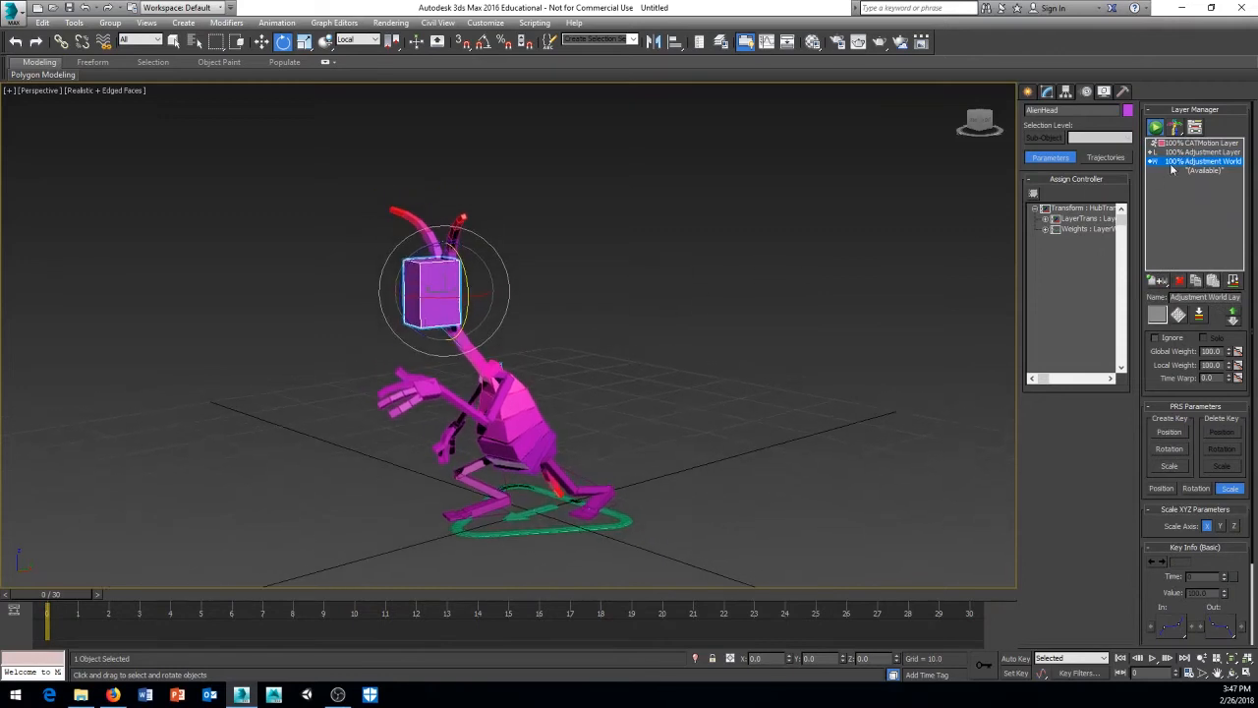
{"action": "left_click", "coordinate": [721, 247]}
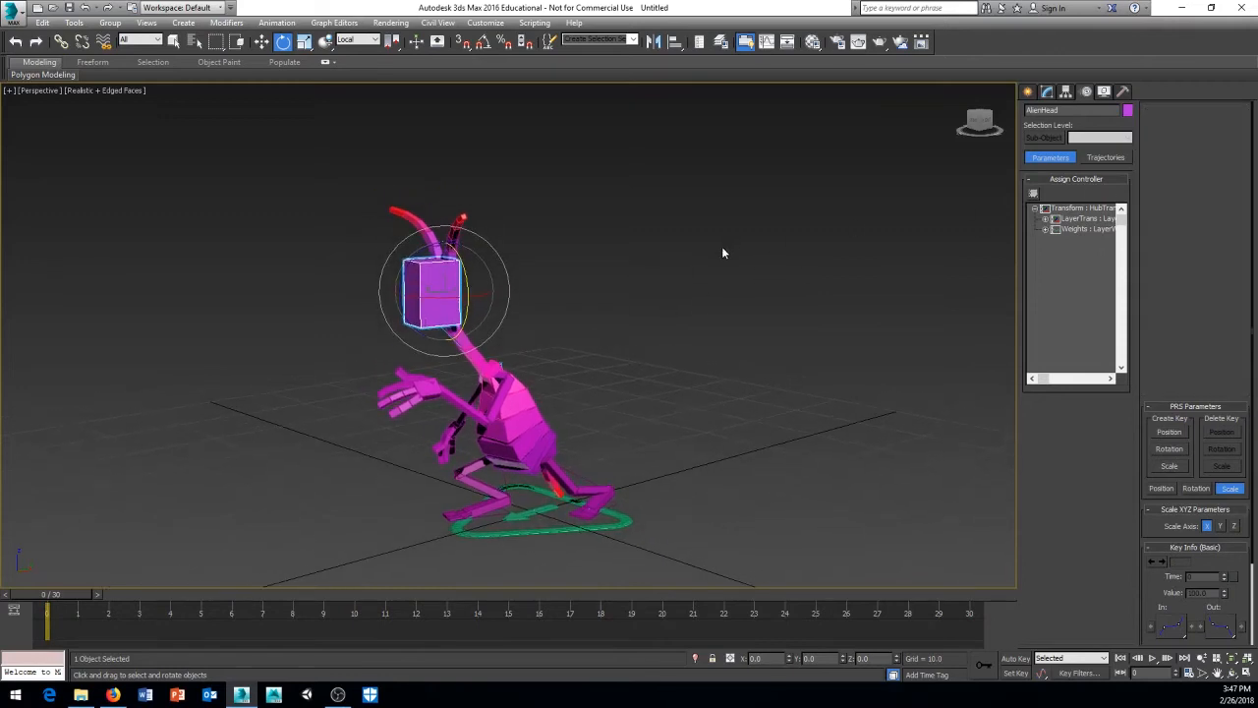
{"action": "left_click", "coordinate": [414, 304]}
{"action": "left_click", "coordinate": [465, 411]}
{"action": "mouse_move", "coordinate": [555, 274]}
{"action": "middle_mouse_down"}
{"action": "mouse_move", "coordinate": [589, 296]}
{"action": "mouse_move", "coordinate": [581, 326]}
{"action": "mouse_move", "coordinate": [612, 326]}
{"action": "mouse_move", "coordinate": [520, 341]}
{"action": "mouse_move", "coordinate": [559, 351]}
{"action": "middle_mouse_up"}
{"action": "left_click", "coordinate": [459, 334]}
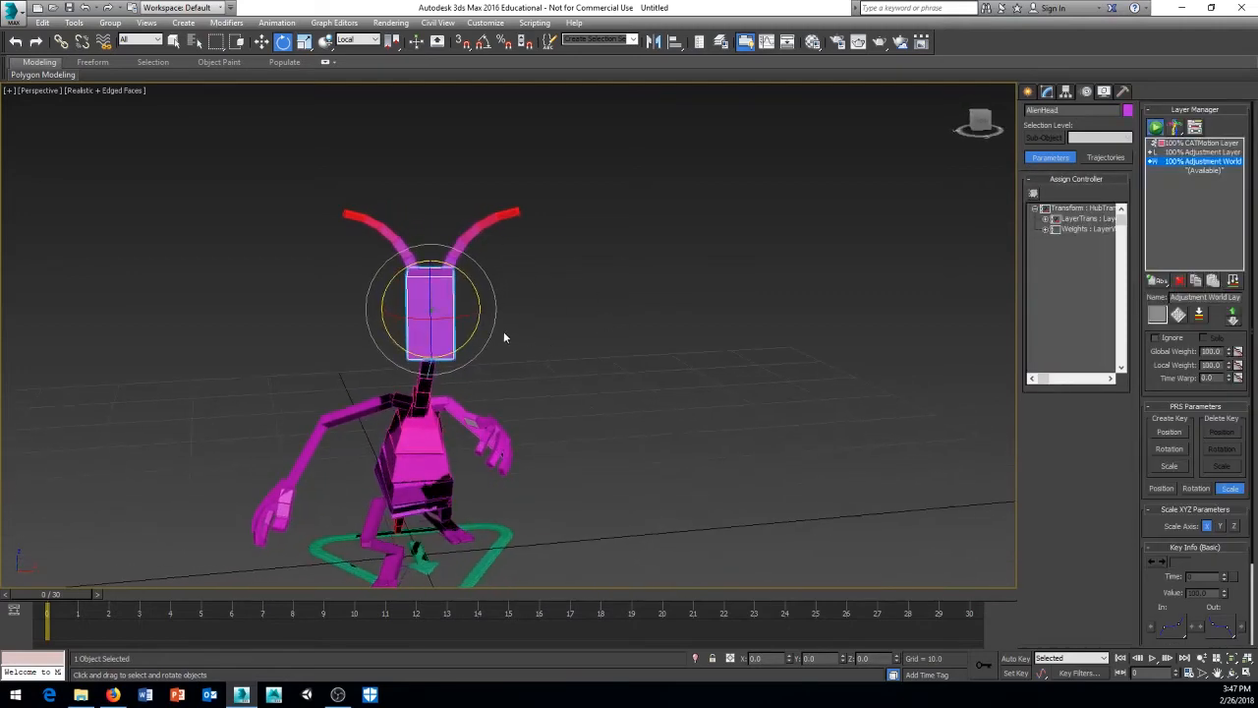
Rotate the head sideways on the world adjustment layer to test its rotation axes
{"action": "middle_click_drag", "start_coordinate": [564, 278], "coordinate": [505, 289], "text": "alt"}
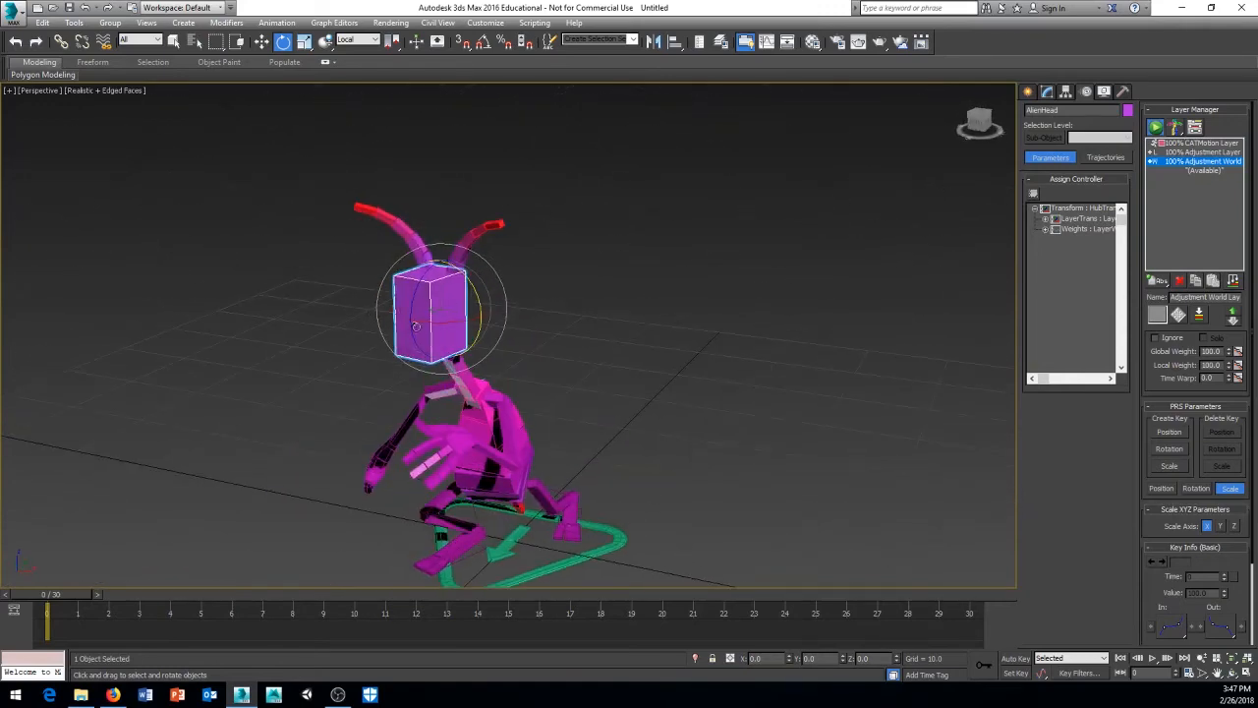
{"action": "middle_click_drag", "start_coordinate": [415, 326], "coordinate": [553, 340], "text": "alt"}
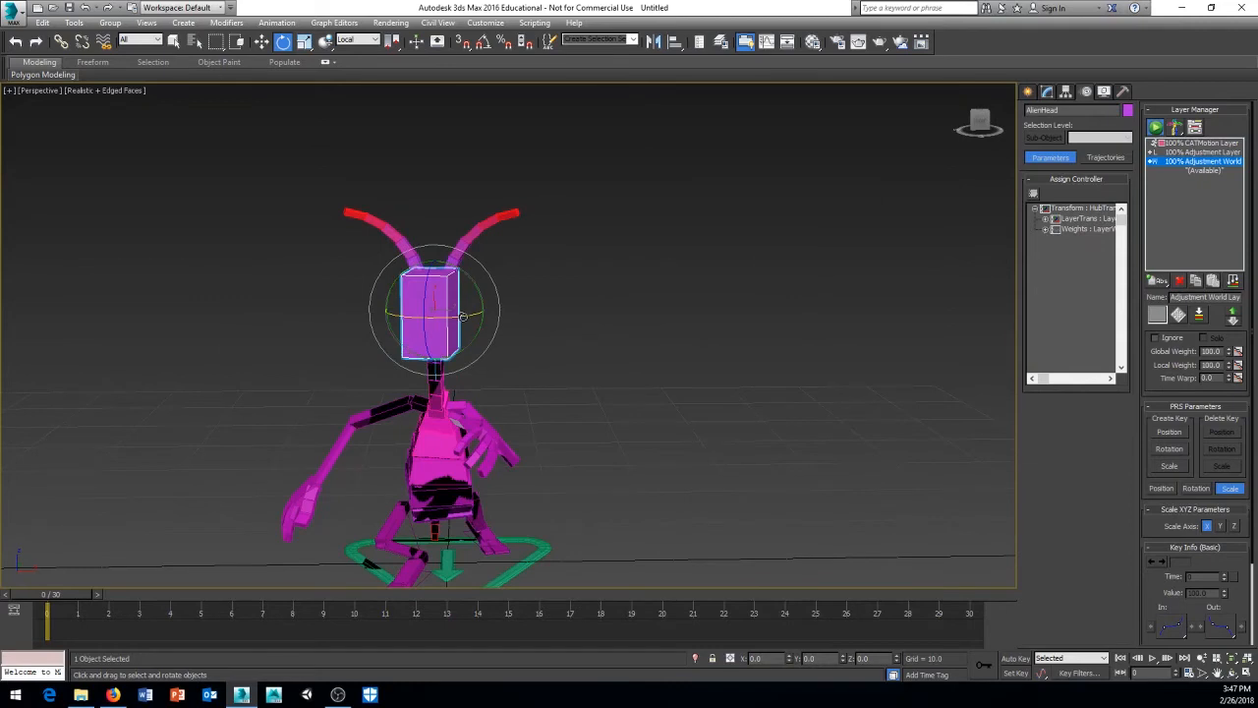
{"action": "left_click_drag", "start_coordinate": [462, 316], "coordinate": [498, 327]}
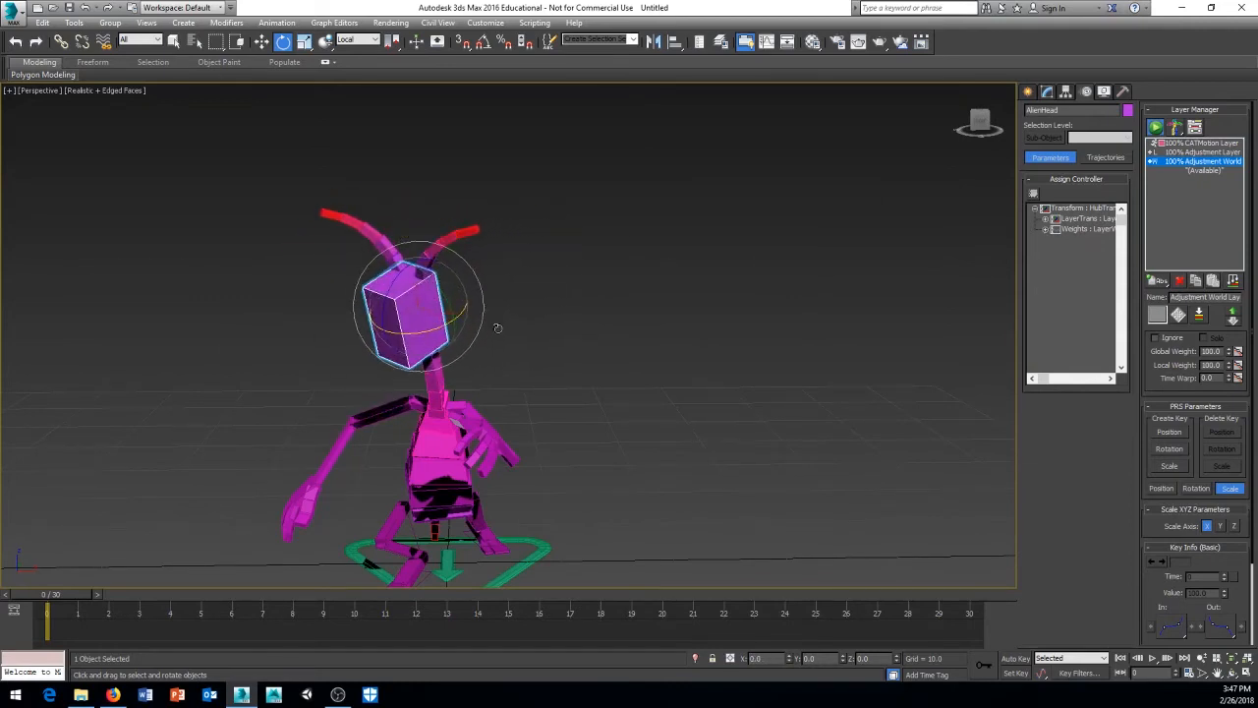
Undo the test head rotation and delete the world adjustment layer
{"action": "key", "text": "ctrl+z"}
{"action": "middle_click_drag", "start_coordinate": [560, 364], "coordinate": [556, 354]}
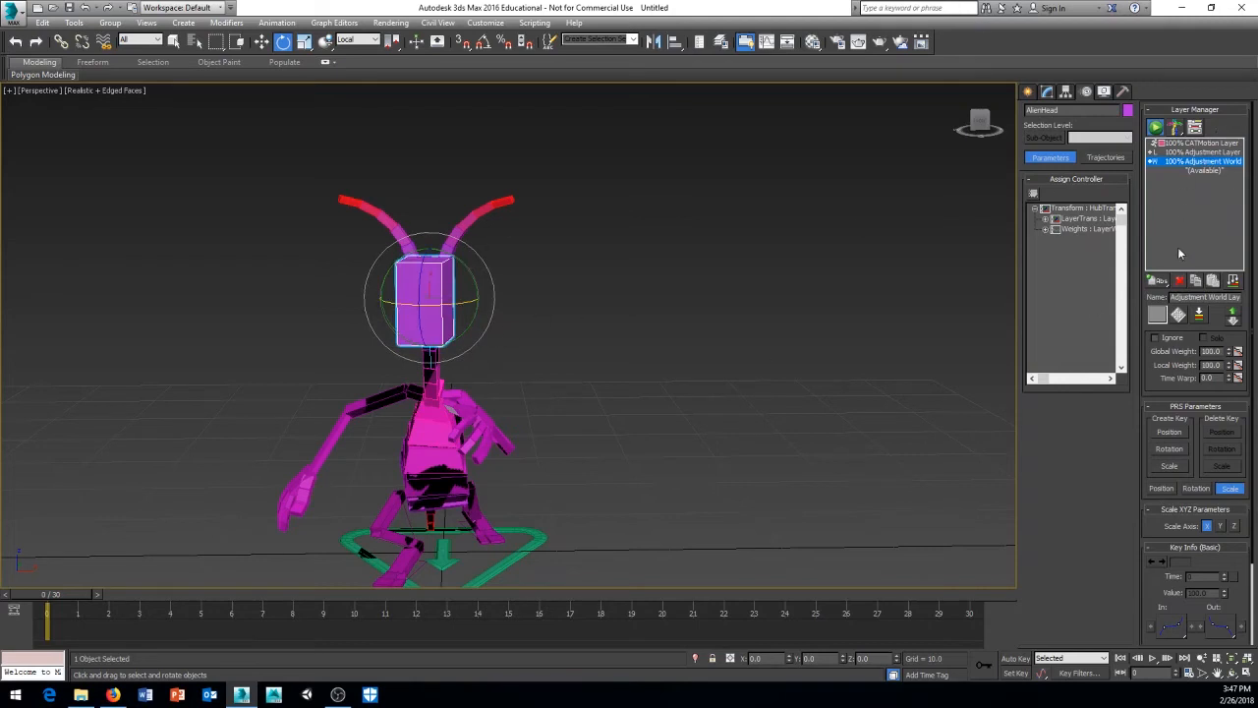
{"action": "left_click", "coordinate": [1180, 282]}
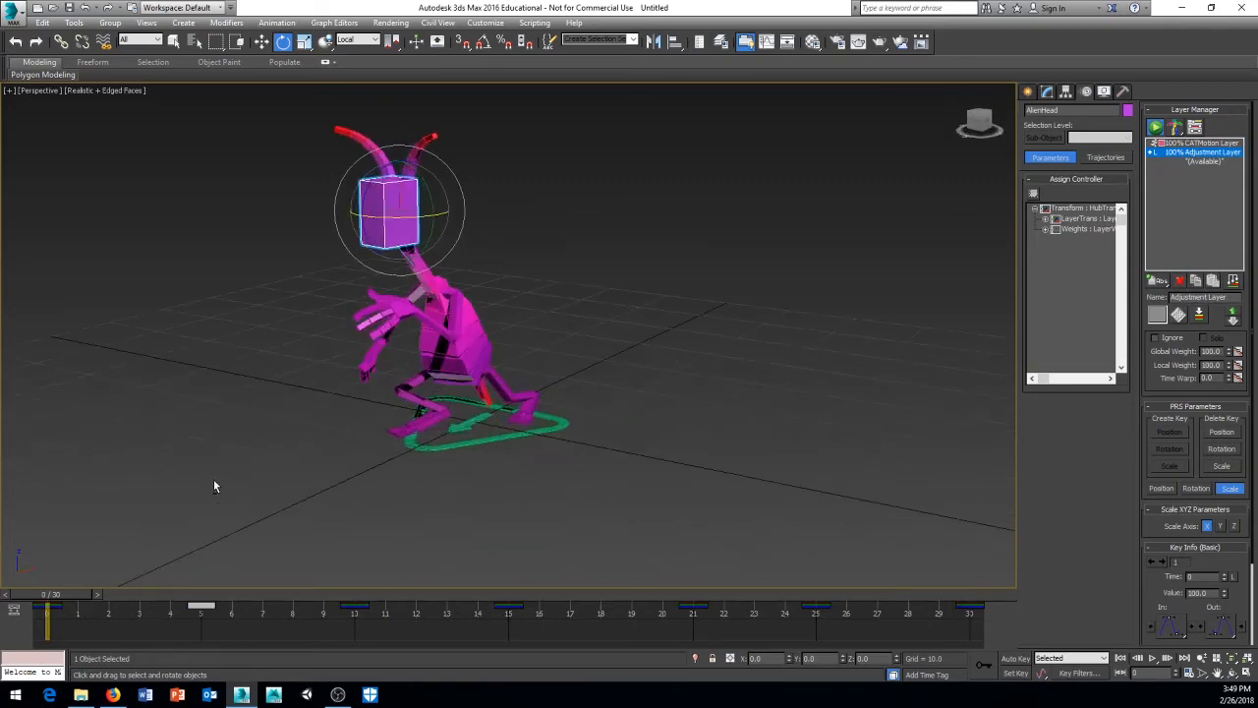
{"action": "mouse_move", "coordinate": [82, 595]}
{"action": "left_mouse_down"}
{"action": "mouse_move", "coordinate": [968, 581]}
{"action": "mouse_move", "coordinate": [65, 595]}
{"action": "left_mouse_up"}
{"action": "key", "text": "e"}
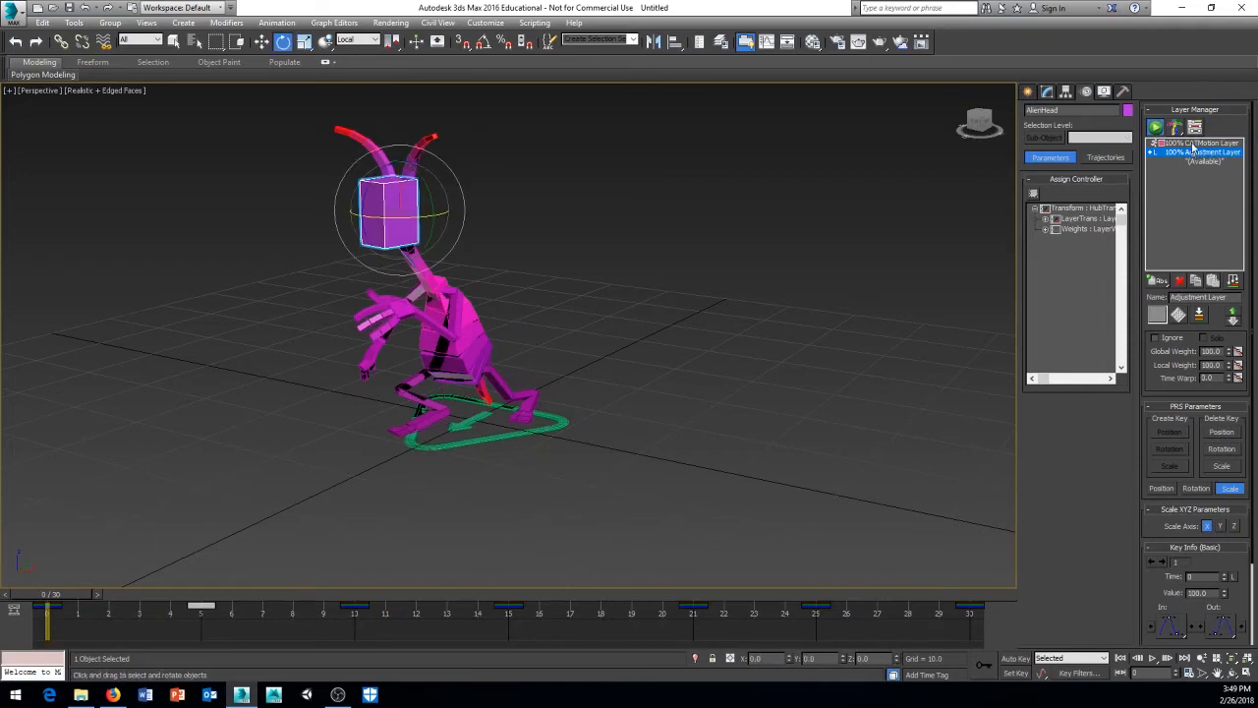
{"action": "middle_click_drag", "start_coordinate": [779, 425], "coordinate": [653, 374], "text": "alt"}
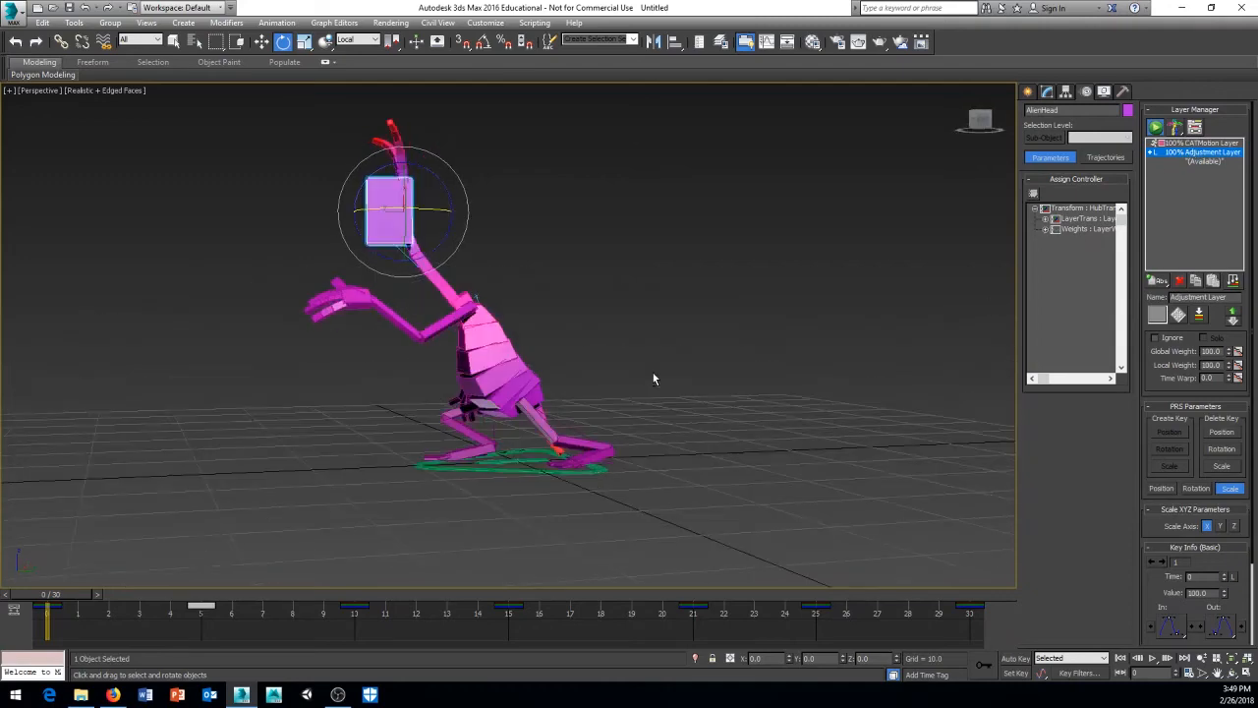
{"action": "middle_click_drag", "start_coordinate": [568, 330], "coordinate": [625, 360], "text": "alt"}
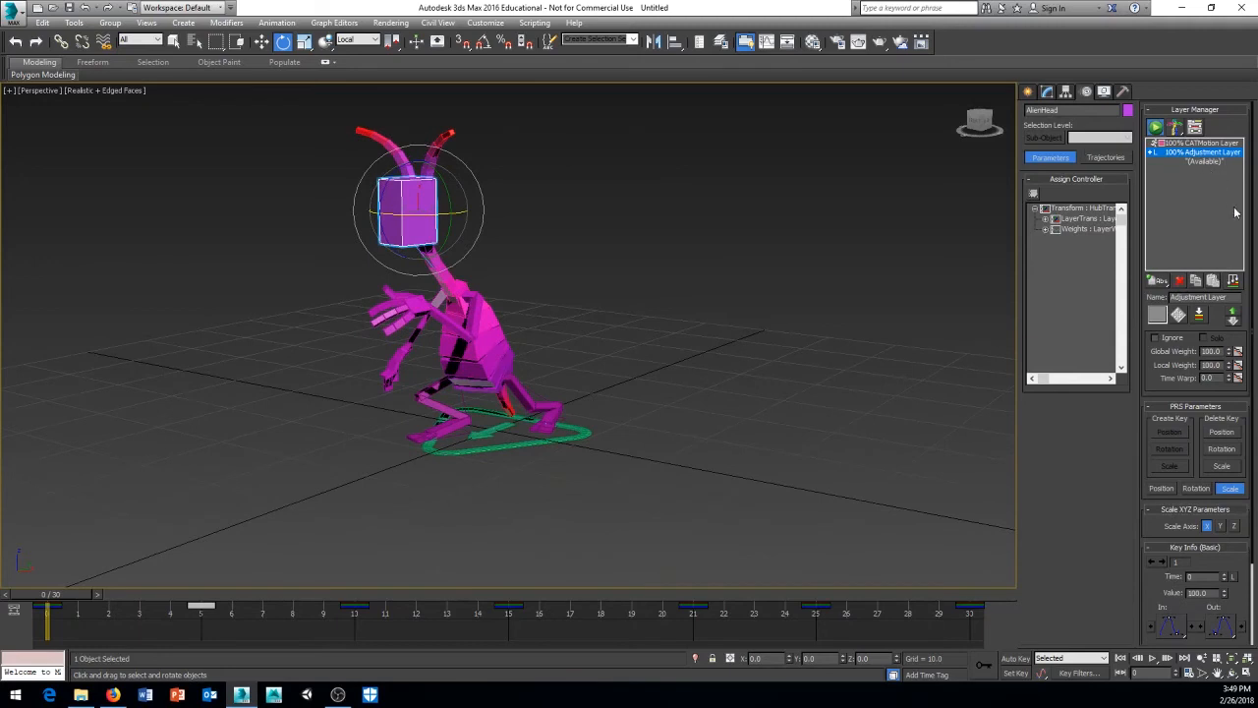
Collapse the rig's animation layers from frame 0 to 30, sampling a key on every frame
{"action": "left_click", "coordinate": [1234, 282]}
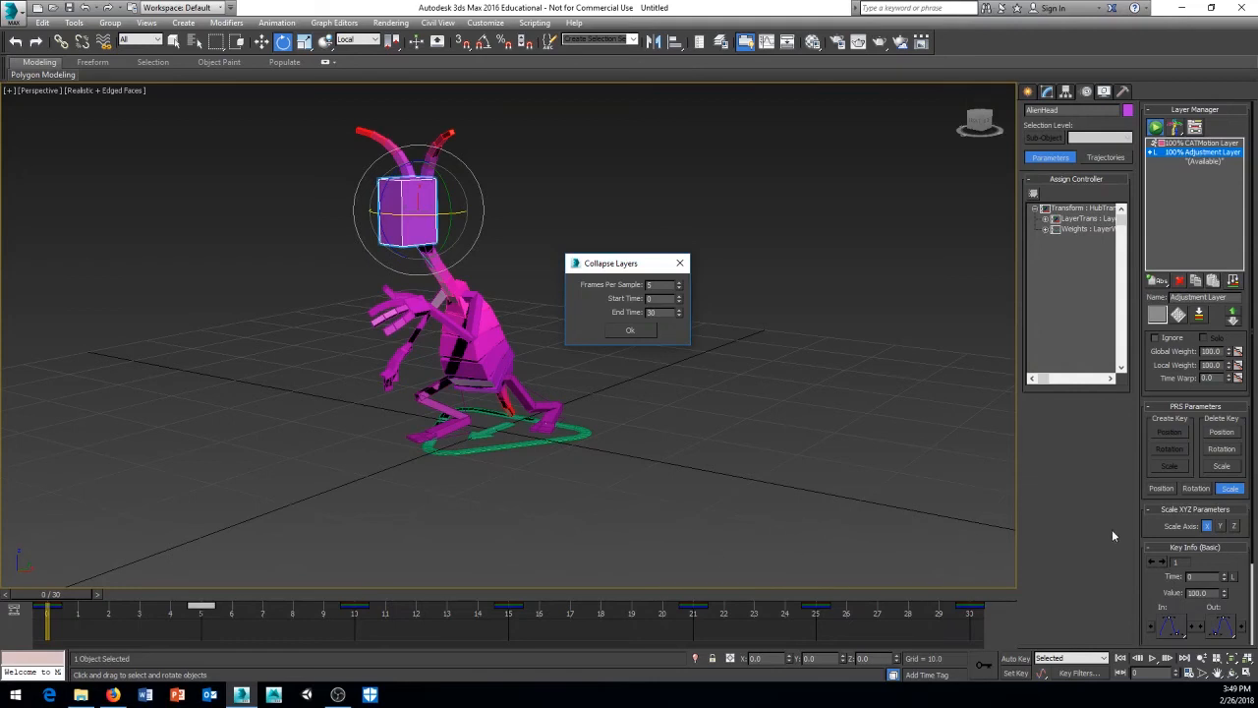
{"action": "left_click_drag", "start_coordinate": [662, 285], "coordinate": [615, 288]}
{"action": "left_click", "coordinate": [631, 330]}
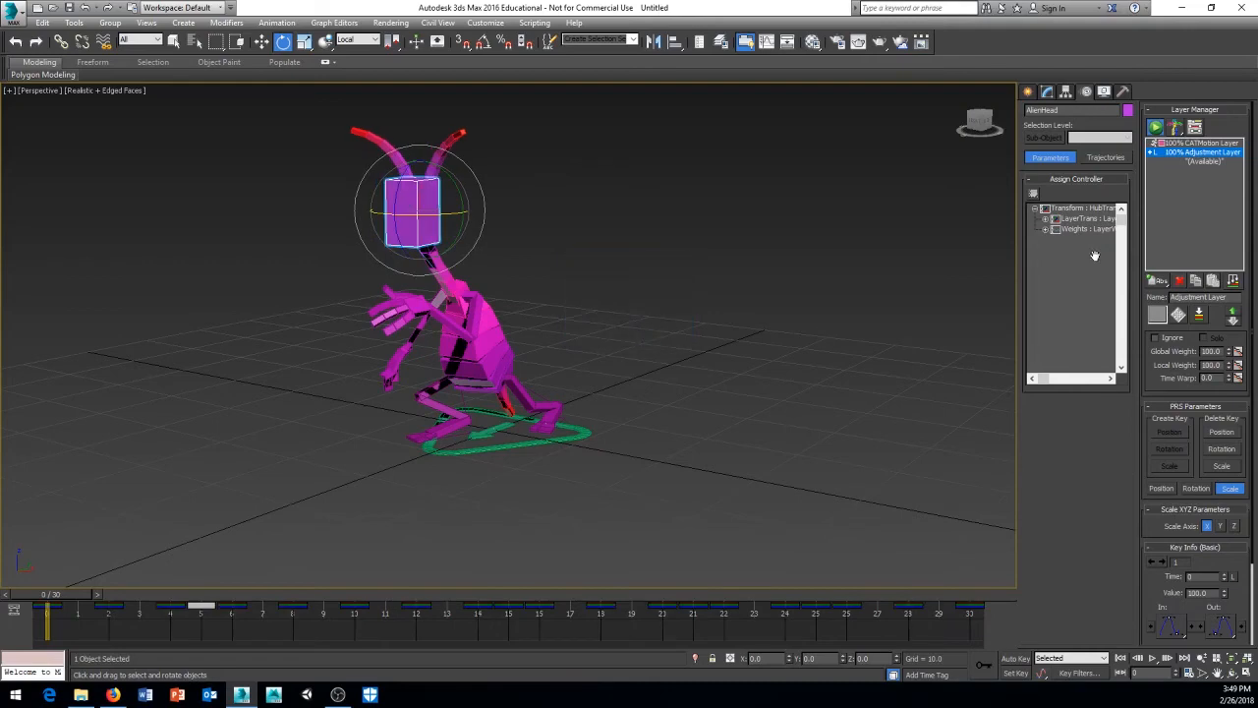
Select the available layer slot and undo the layer collapse
{"action": "left_click", "coordinate": [1206, 161]}
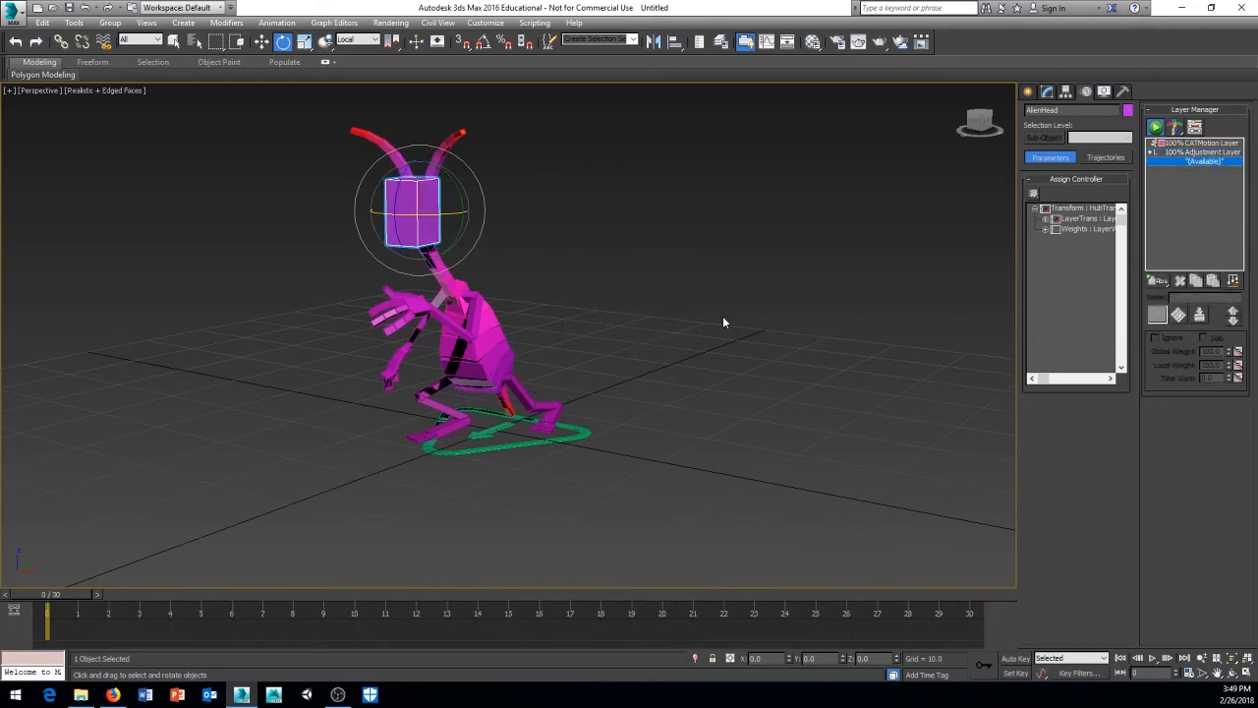
{"action": "key", "text": "ctrl+z"}
{"action": "key", "text": "ctrl+z"}
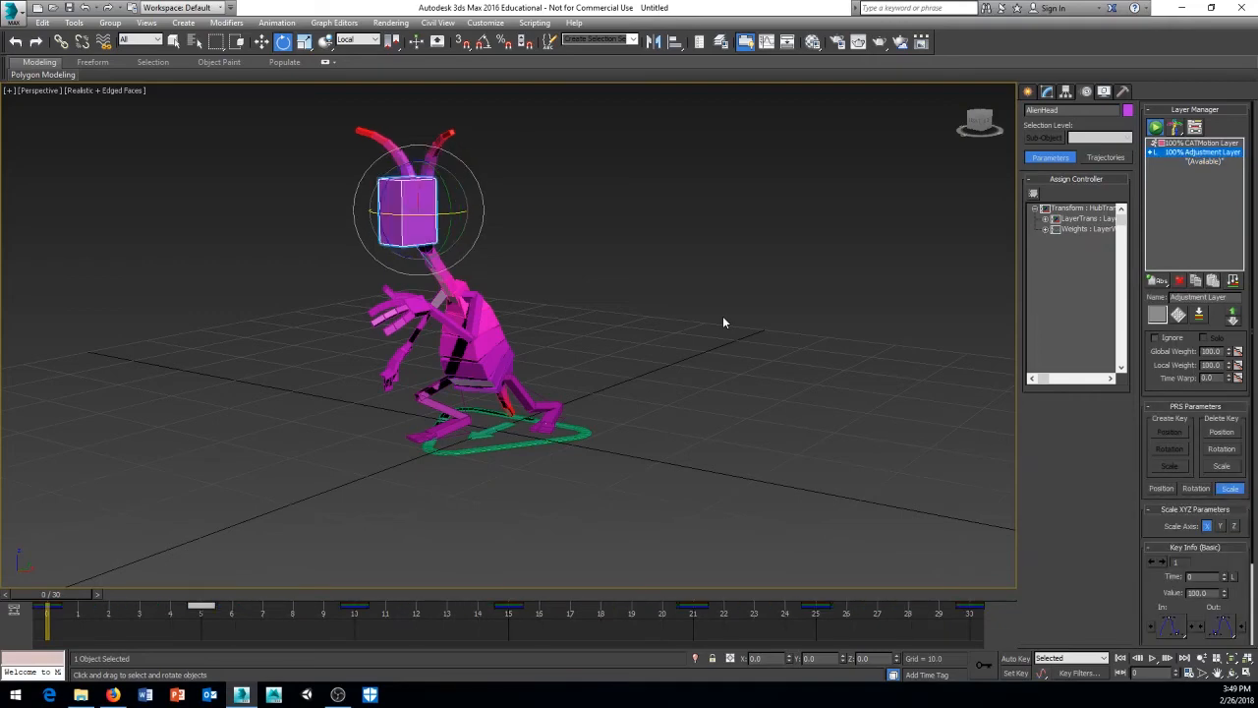
{"action": "mouse_move", "coordinate": [80, 599]}
{"action": "left_mouse_down"}
{"action": "mouse_move", "coordinate": [271, 595]}
{"action": "mouse_move", "coordinate": [71, 598]}
{"action": "left_mouse_up"}
{"action": "middle_click_drag", "start_coordinate": [424, 422], "coordinate": [338, 432]}
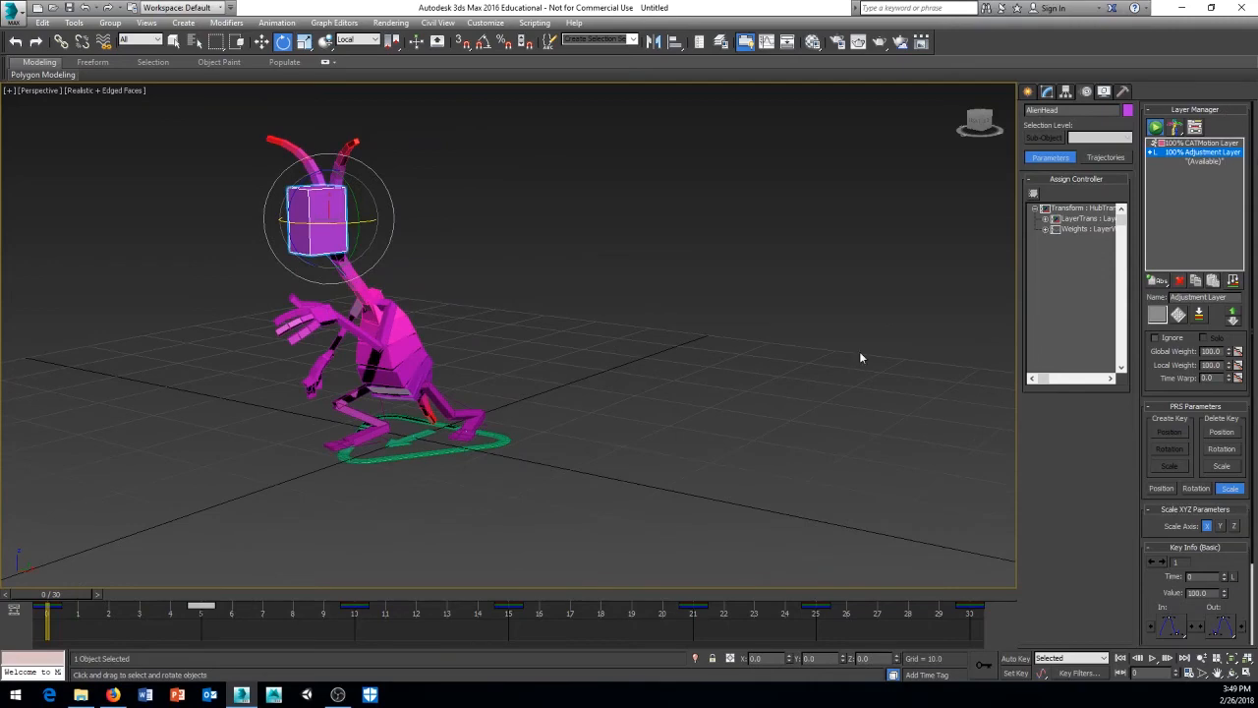
{"action": "middle_click_drag", "start_coordinate": [859, 357], "coordinate": [346, 293], "text": "alt"}
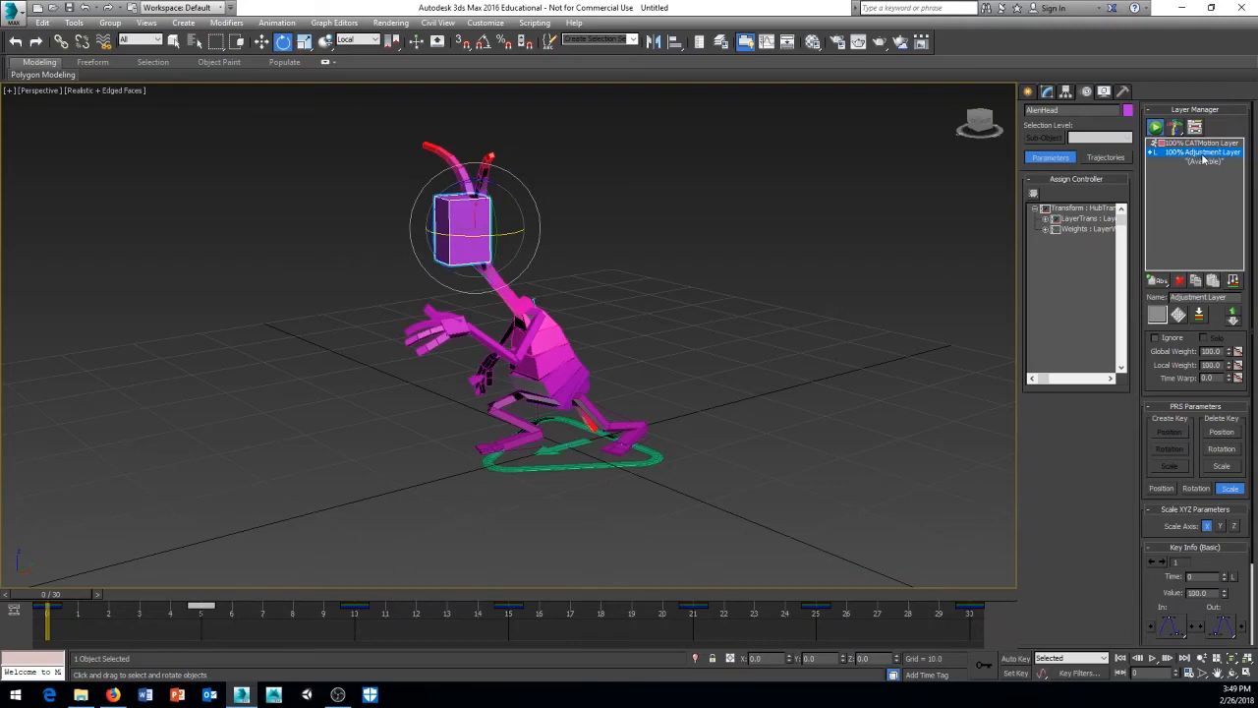
{"action": "middle_click_drag", "start_coordinate": [628, 327], "coordinate": [461, 354], "text": "alt"}
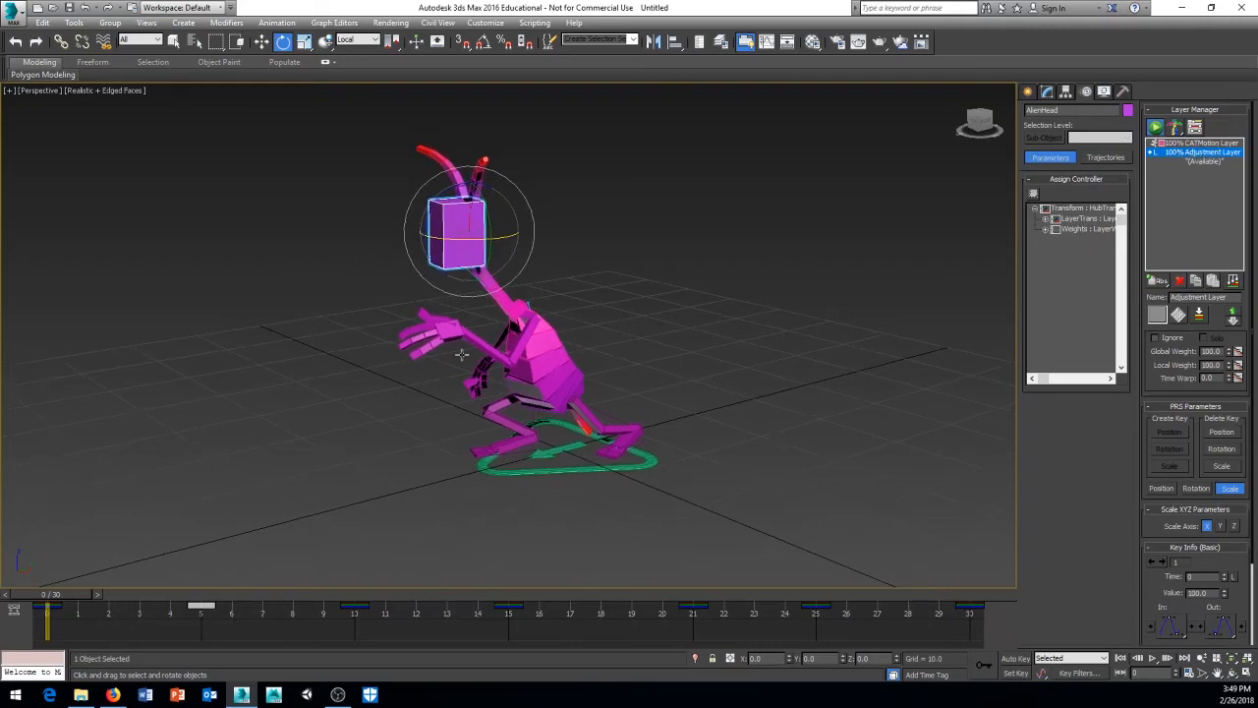
Collapse the CATMotion and adjustment layers from frame 0 to 30 into a new layer in the available slot
{"action": "left_click", "coordinate": [1205, 160]}
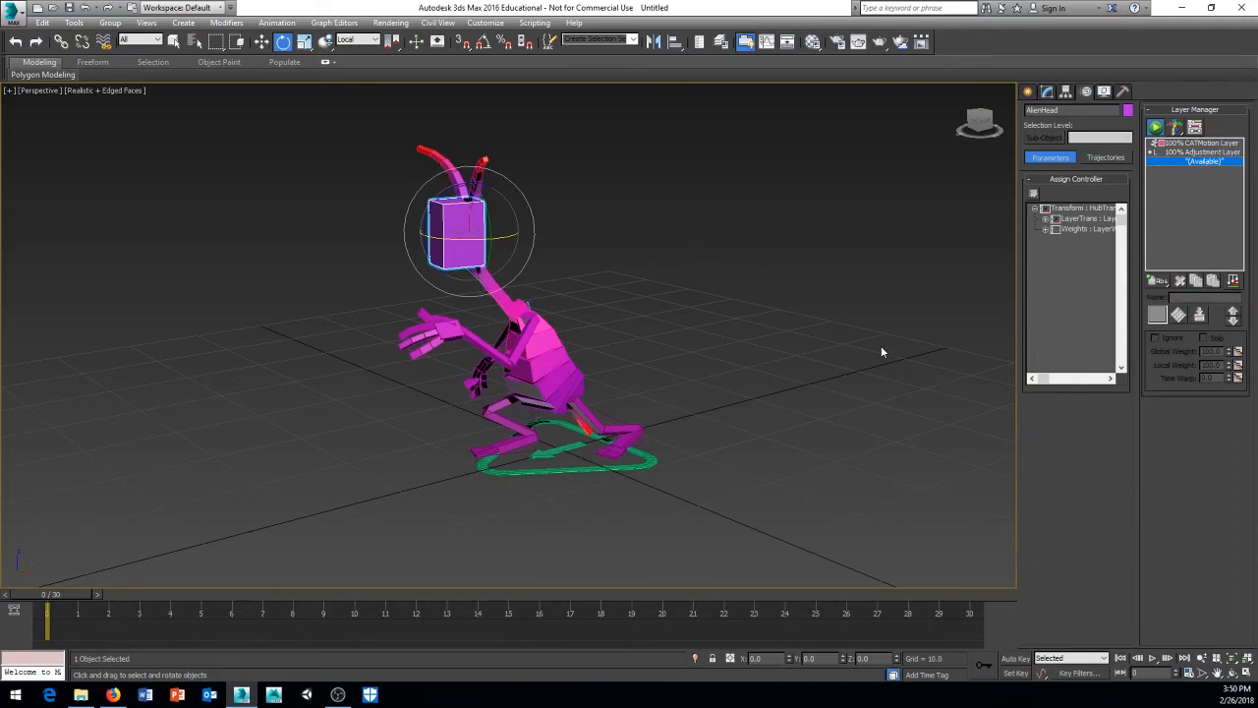
{"action": "left_click", "coordinate": [1234, 282]}
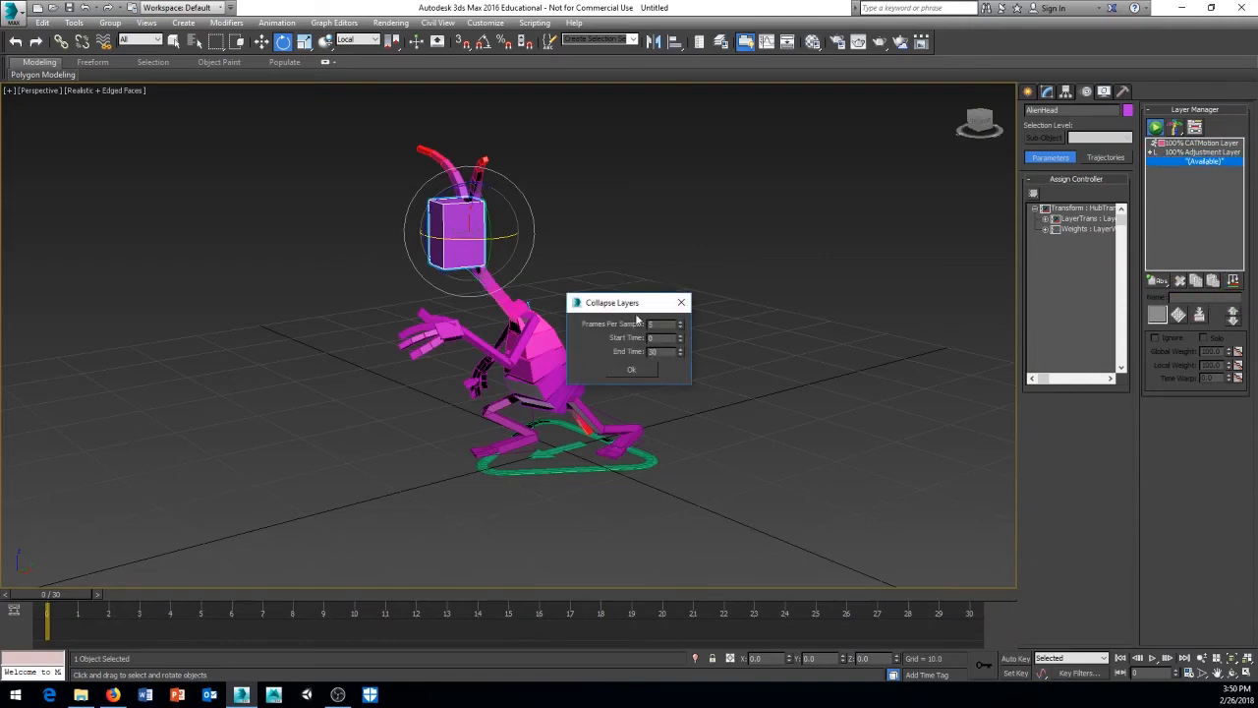
{"action": "left_click_drag", "start_coordinate": [620, 299], "coordinate": [676, 200]}
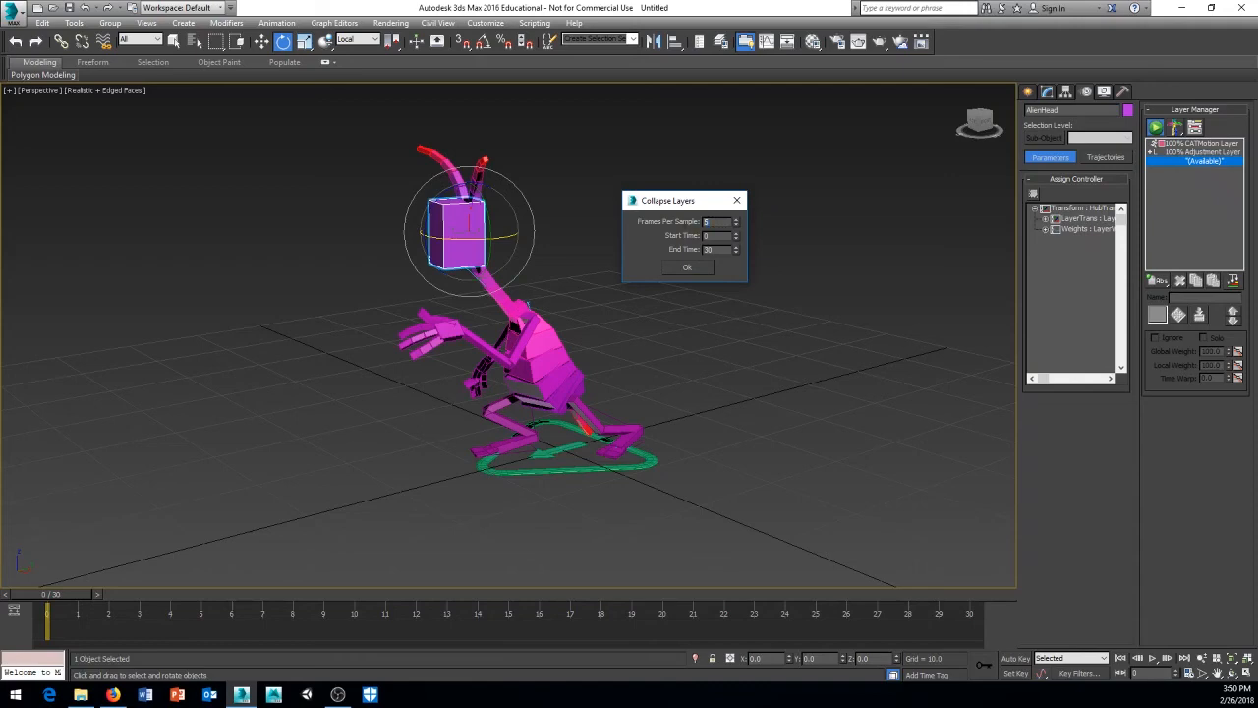
{"action": "left_click", "coordinate": [680, 270]}
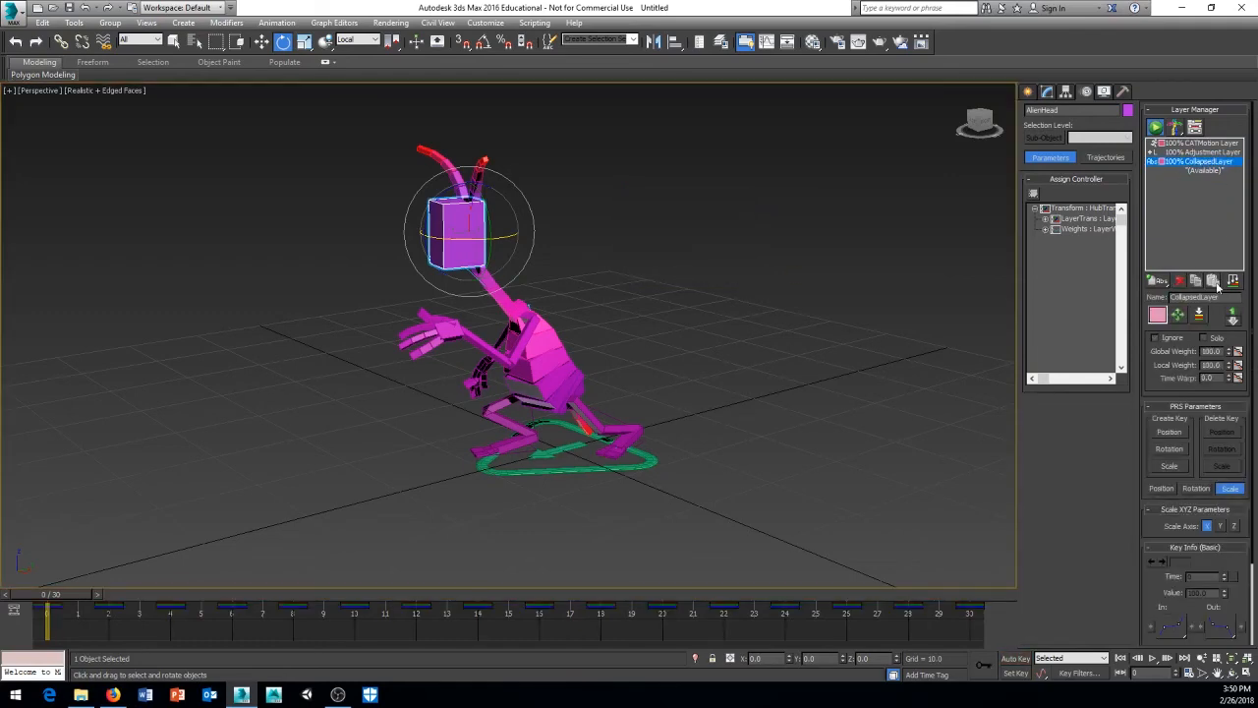
Rename the collapsed layer as "adjusted walk layer"
{"action": "left_click_drag", "start_coordinate": [1221, 297], "coordinate": [1118, 307]}
{"action": "type", "text": "eq"}
{"action": "key", "text": "Return"}
Delete the original CATMotion Layer and the Adjustment Layer, keeping only the adjusted walk layer
{"action": "left_click", "coordinate": [1185, 146]}
{"action": "left_click", "coordinate": [1180, 282]}
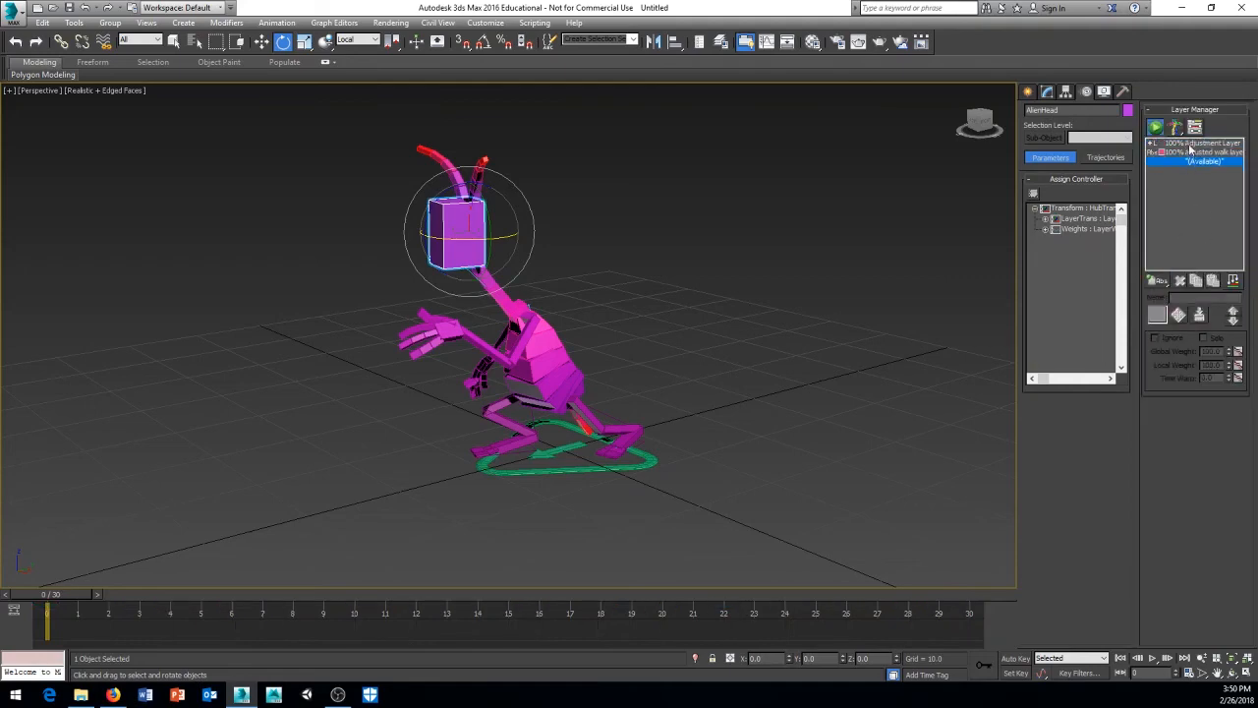
{"action": "left_click", "coordinate": [1188, 145]}
{"action": "left_click", "coordinate": [1180, 282]}
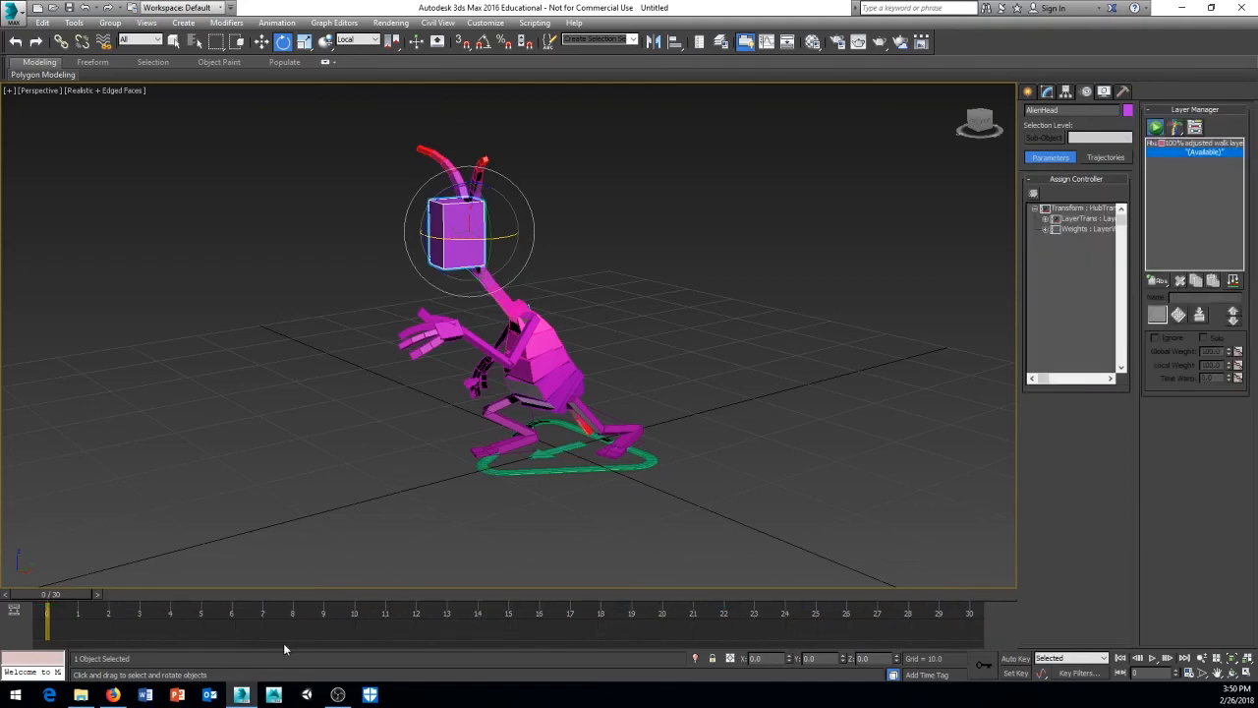
Play back the rig's collapsed walk animation, stop it, and return to frame 0
{"action": "left_click", "coordinate": [1153, 657]}
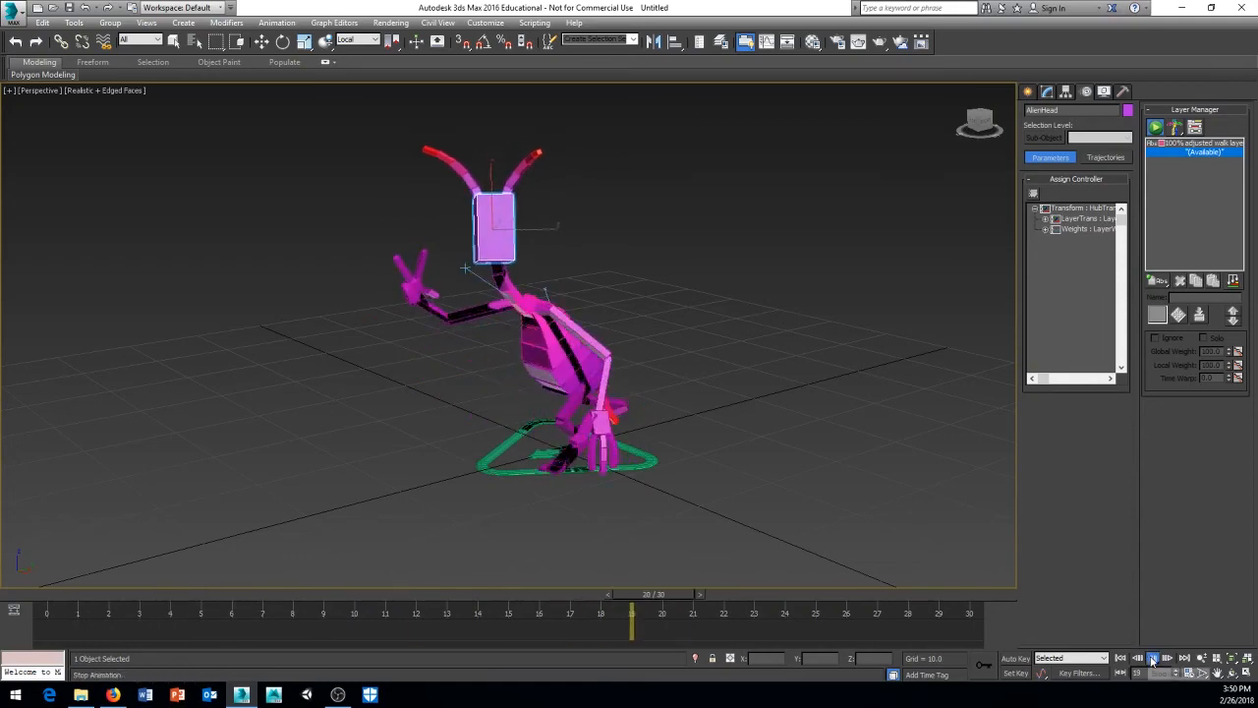
{"action": "left_click", "coordinate": [1152, 657]}
{"action": "key", "text": "e"}
{"action": "left_click_drag", "start_coordinate": [842, 594], "coordinate": [45, 594]}
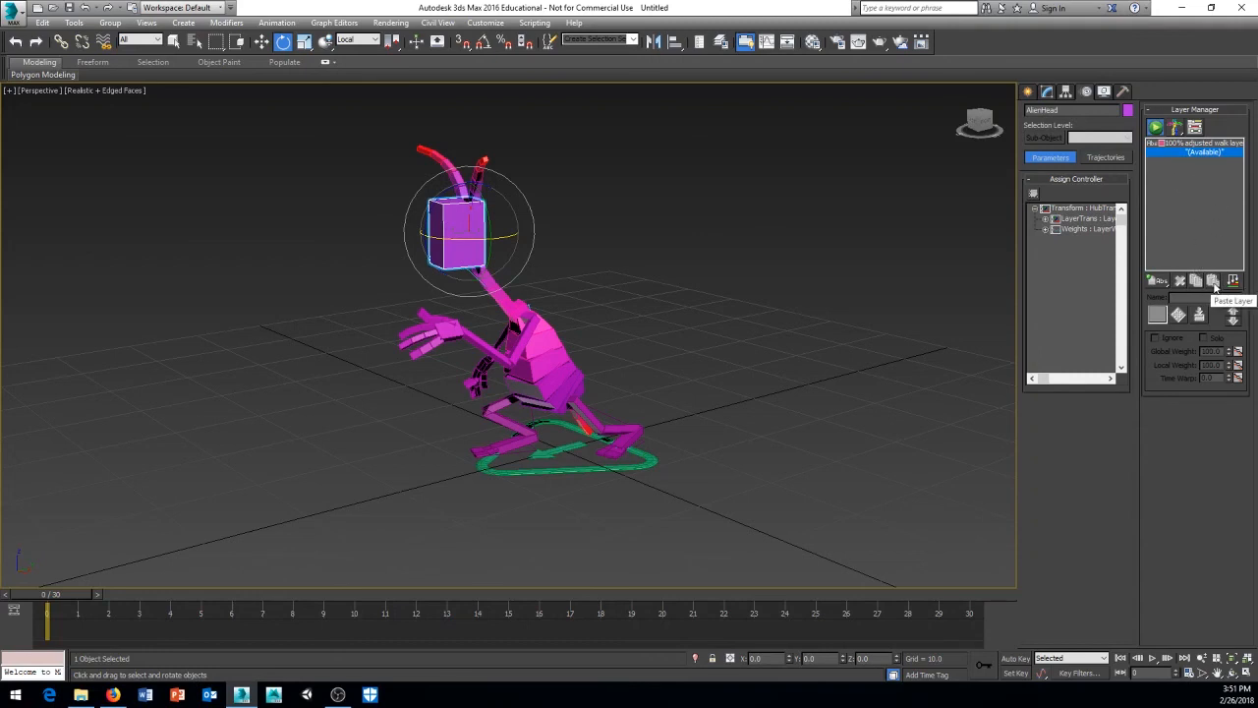
{"action": "middle_click_drag", "start_coordinate": [584, 383], "coordinate": [644, 417]}
{"action": "middle_click_drag", "start_coordinate": [798, 334], "coordinate": [774, 396]}
{"action": "scroll", "coordinate": [775, 396], "scroll_direction": "down", "scroll_amount": 3}
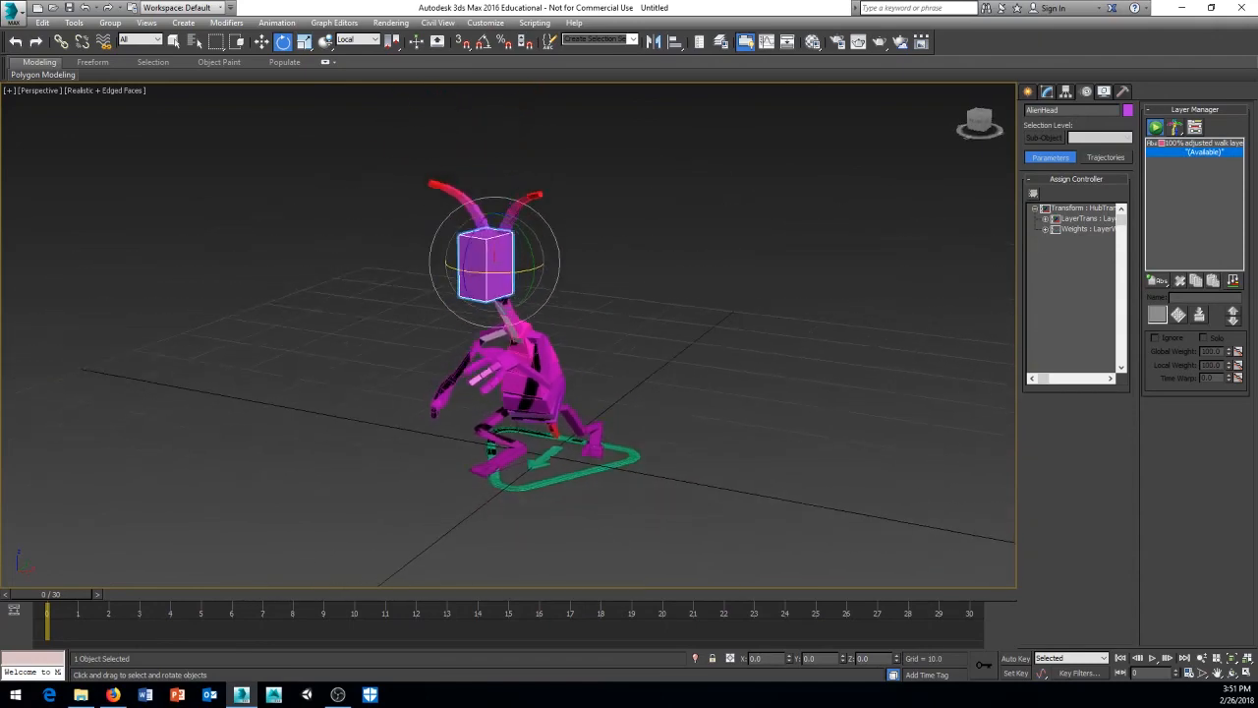
{"action": "middle_click_drag", "start_coordinate": [627, 390], "coordinate": [655, 413]}
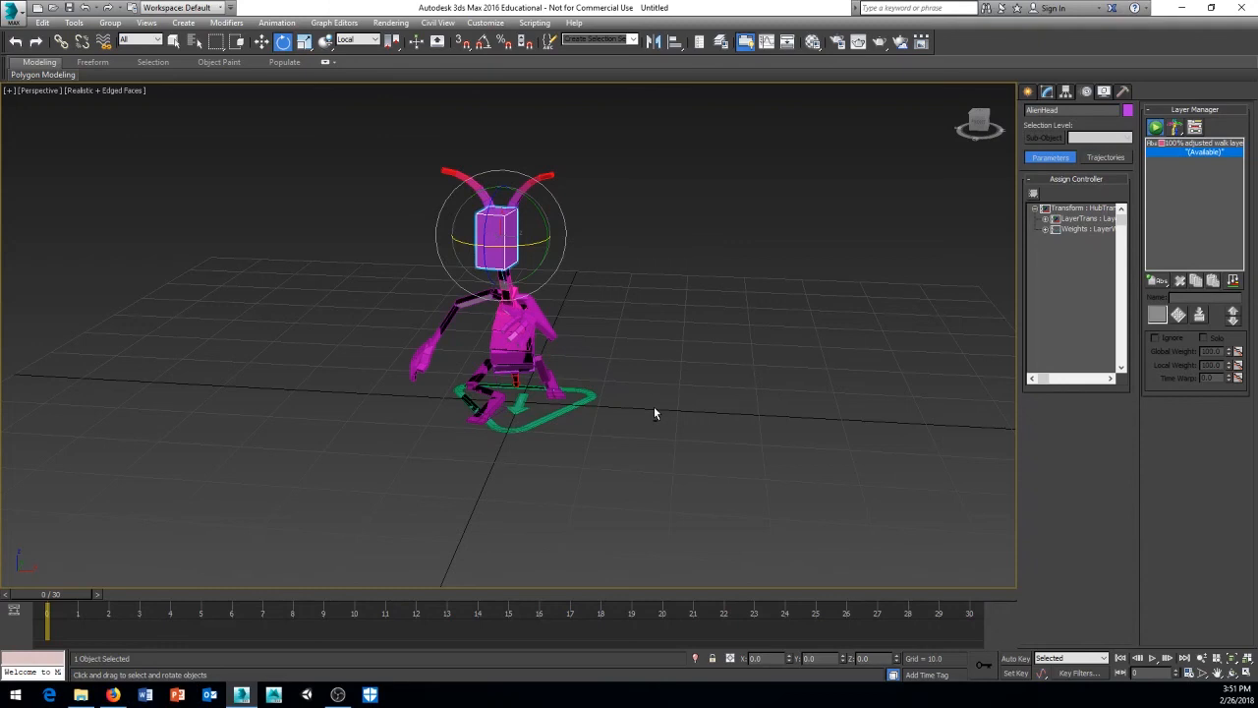
{"action": "middle_click_drag", "start_coordinate": [632, 354], "coordinate": [706, 341], "text": "alt"}
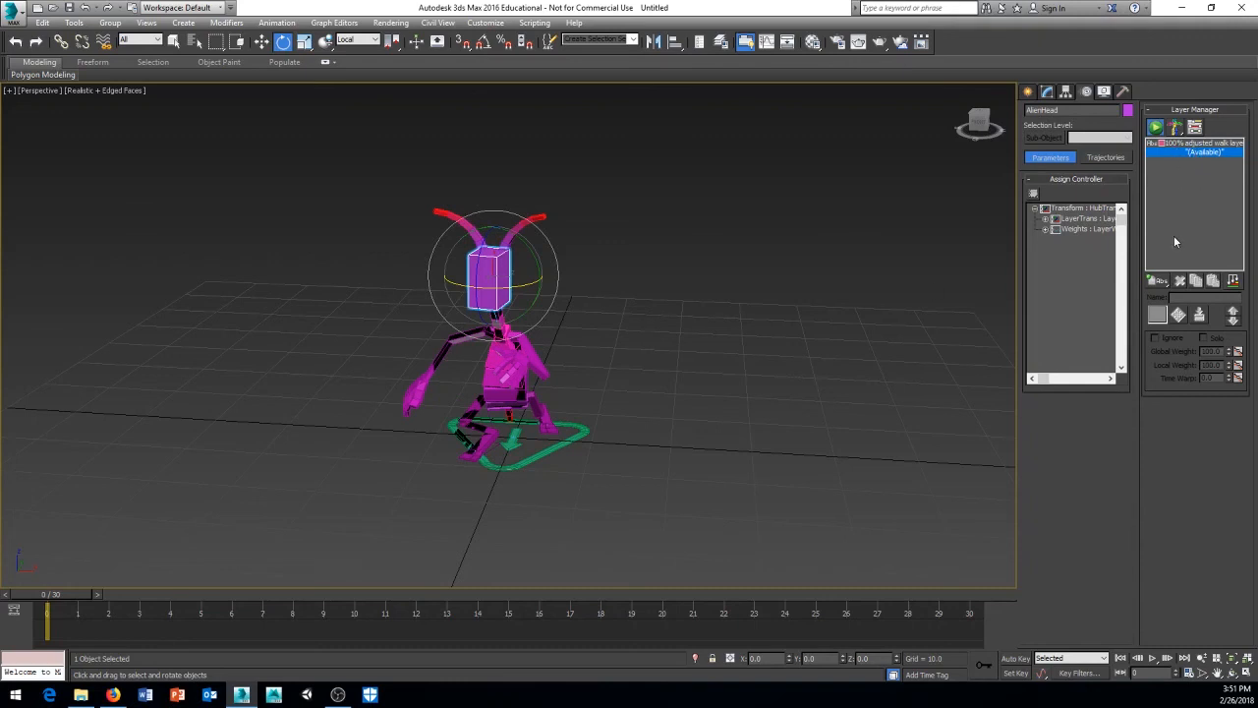
{"action": "middle_click_drag", "start_coordinate": [623, 418], "coordinate": [580, 454], "text": "alt"}
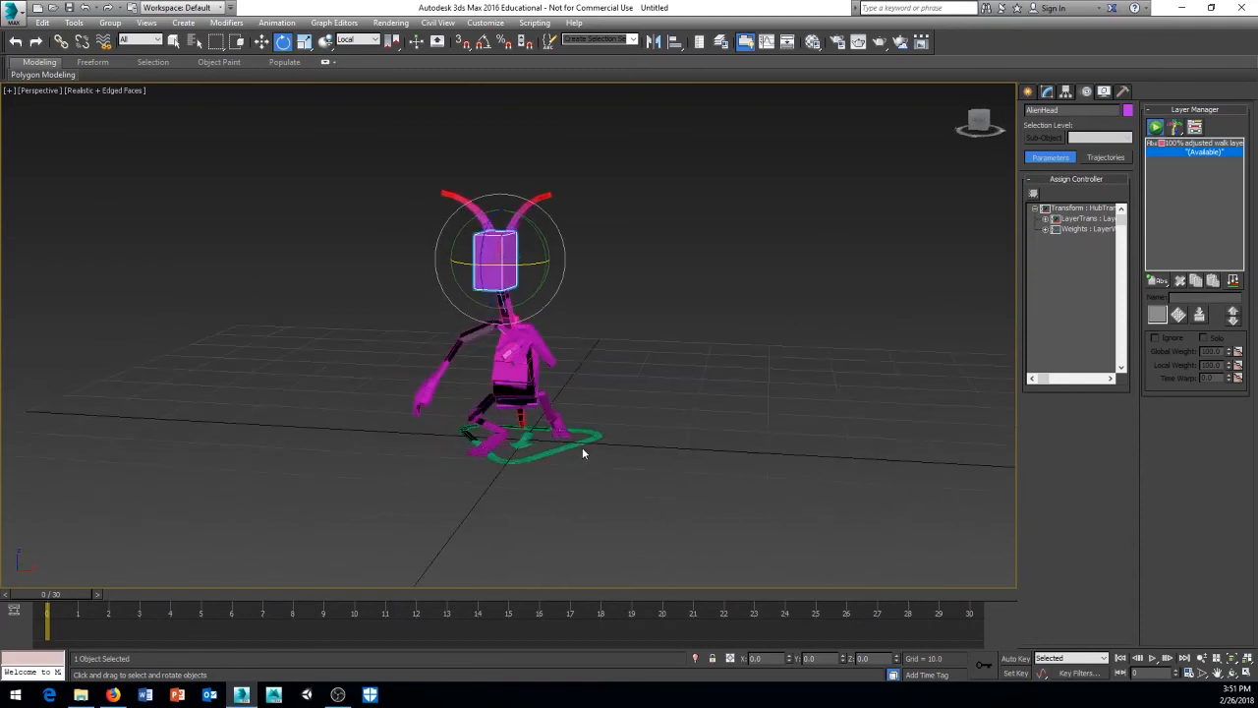